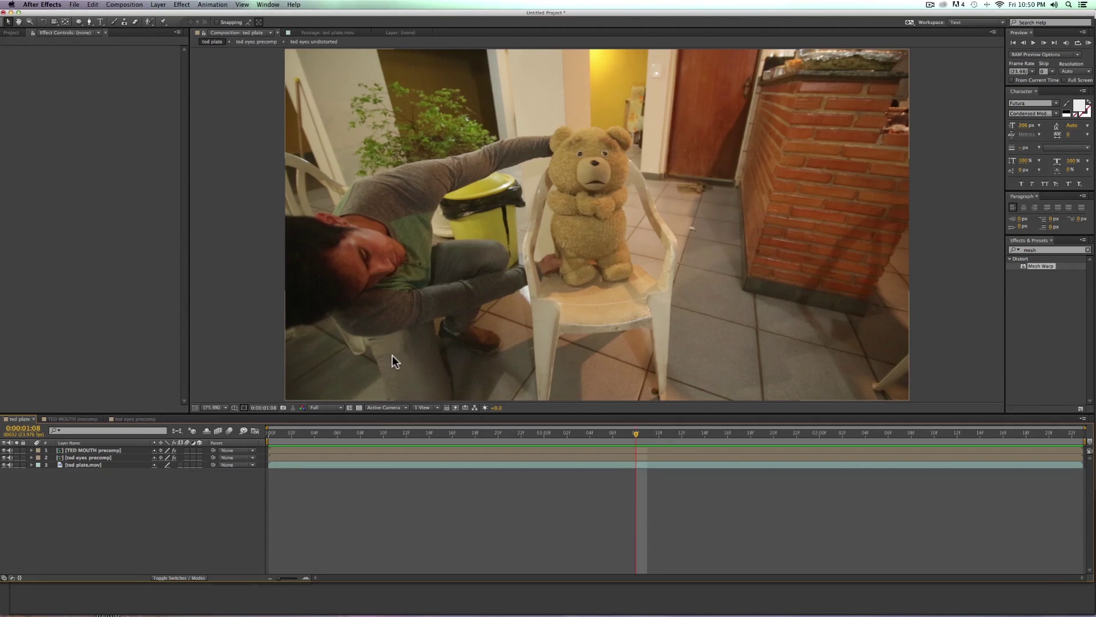
# - Toggle the TED MOUTH and eyes layers' visibility and preview the comp
pyautogui.press(',')
pyautogui.press(',')
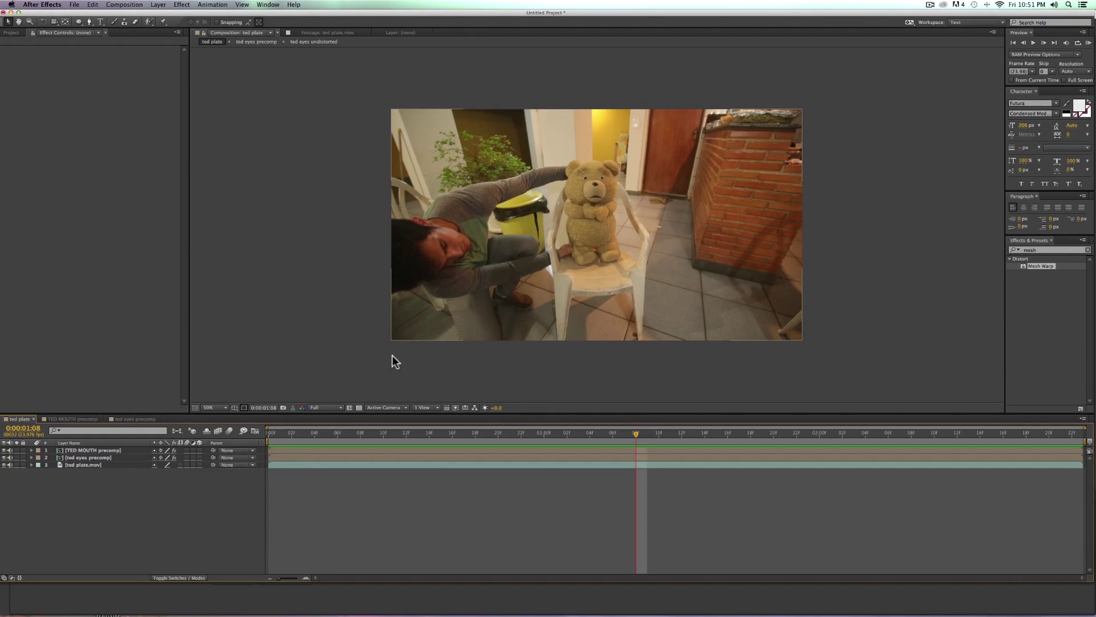
pyautogui.click(4, 449)
pyautogui.click(3, 457)
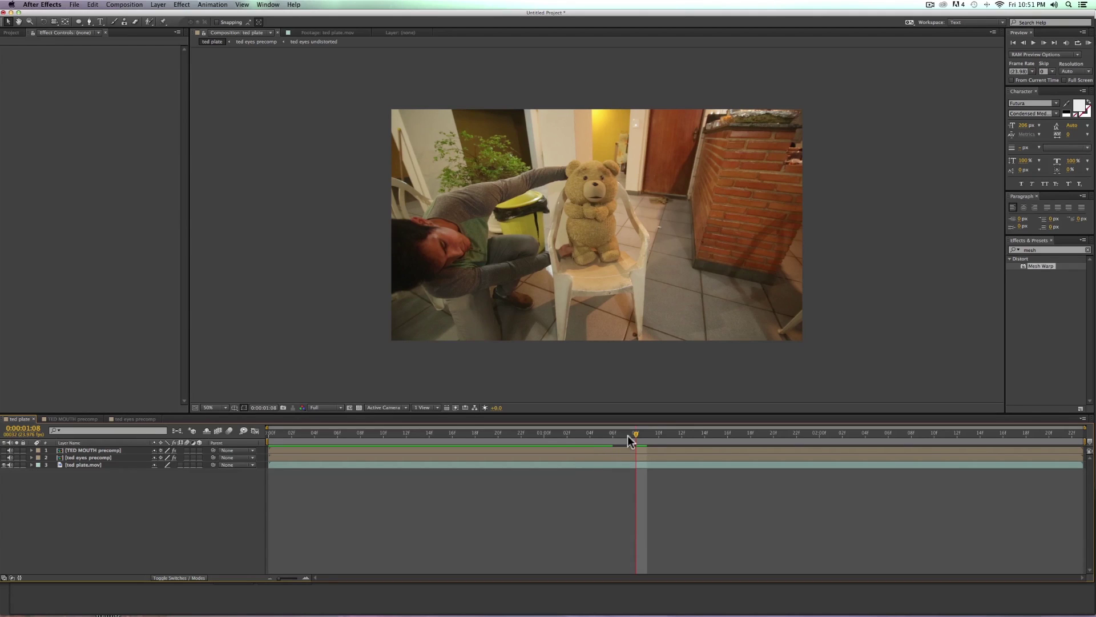
pyautogui.press('space')
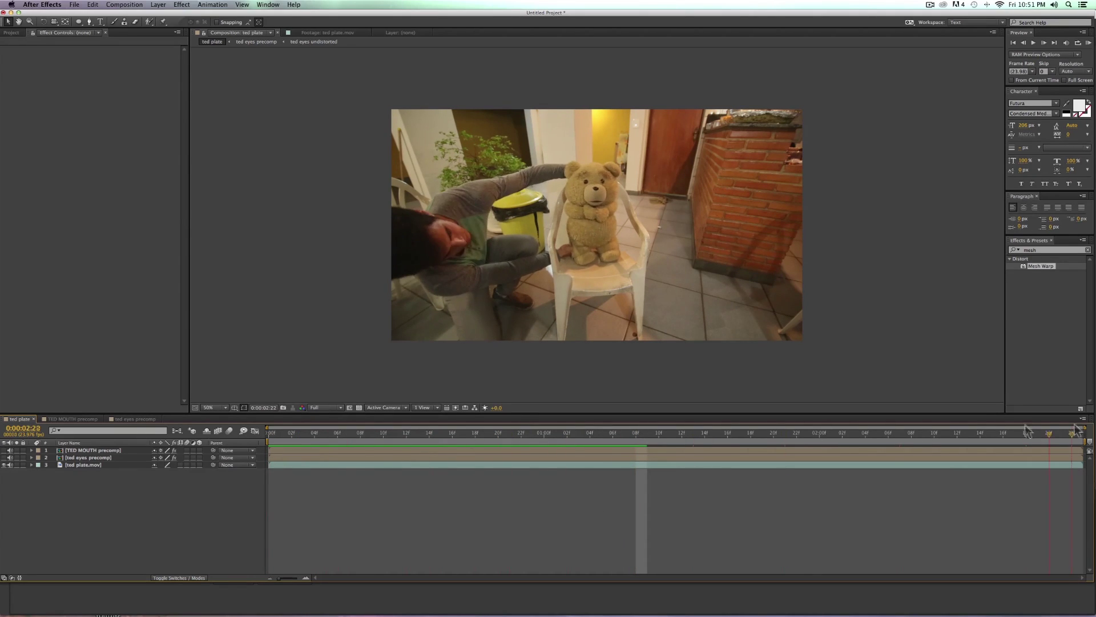
pyautogui.press('space')
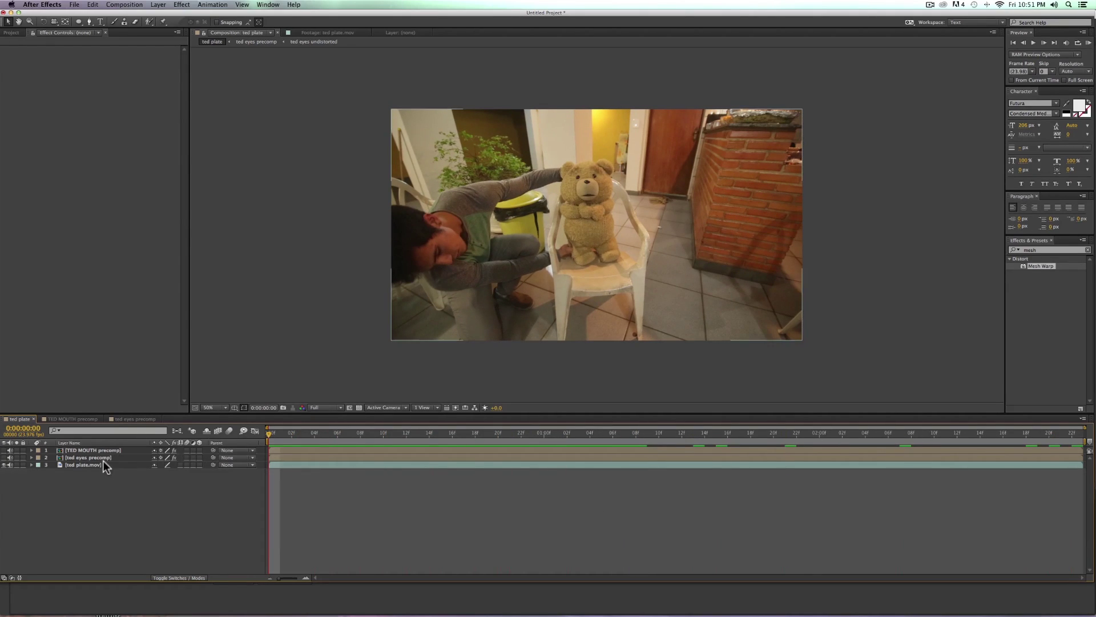
# - Pre-compose all three layers into Pre-comp 1, moving all attributes
pyautogui.click(102, 465)
pyautogui.press('shift+super')
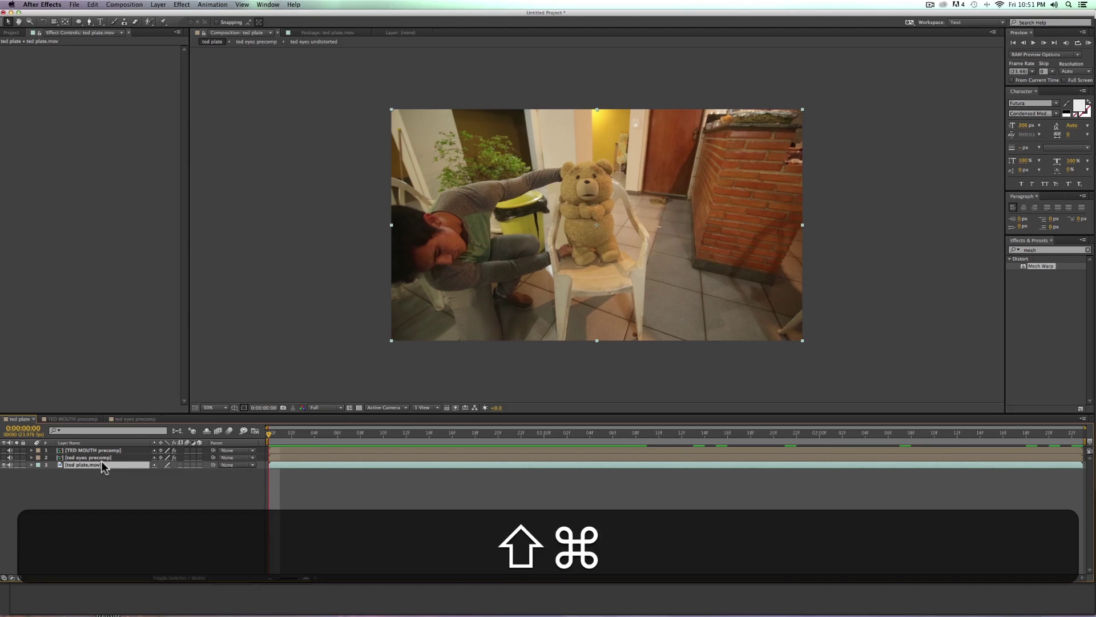
pyautogui.press('super+z')
pyautogui.press('super+a')
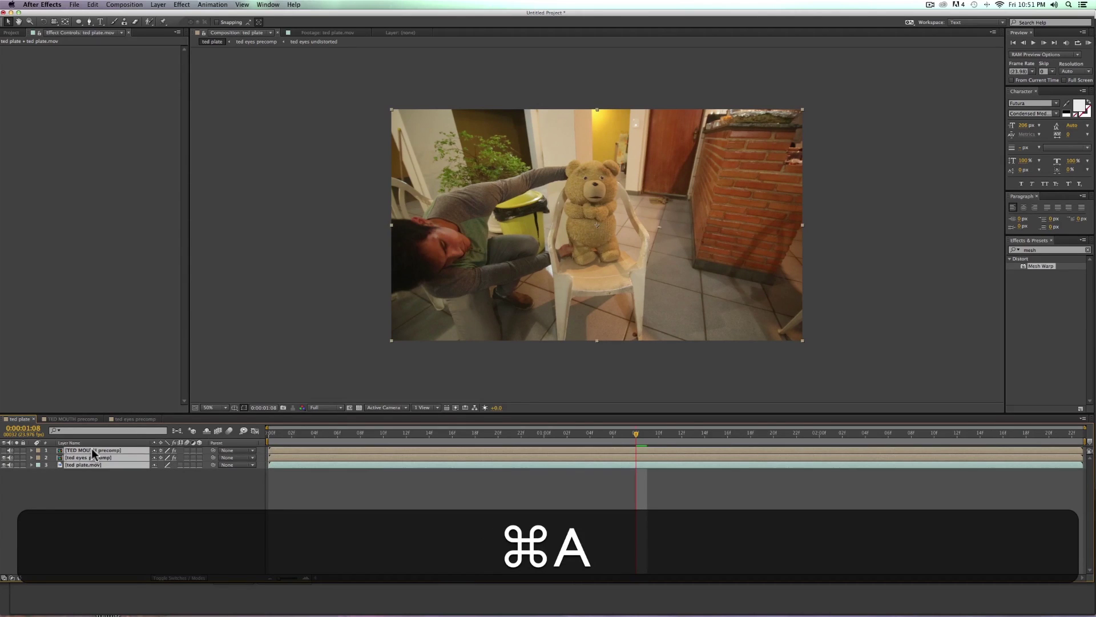
pyautogui.press('shift+super+a')
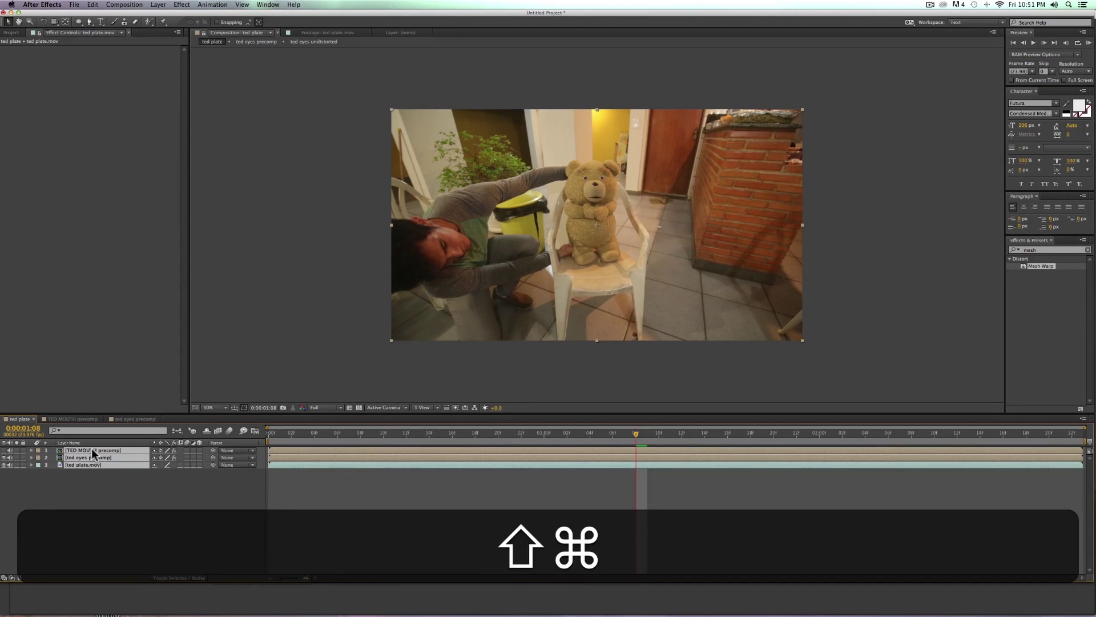
pyautogui.press('shift+super+c')
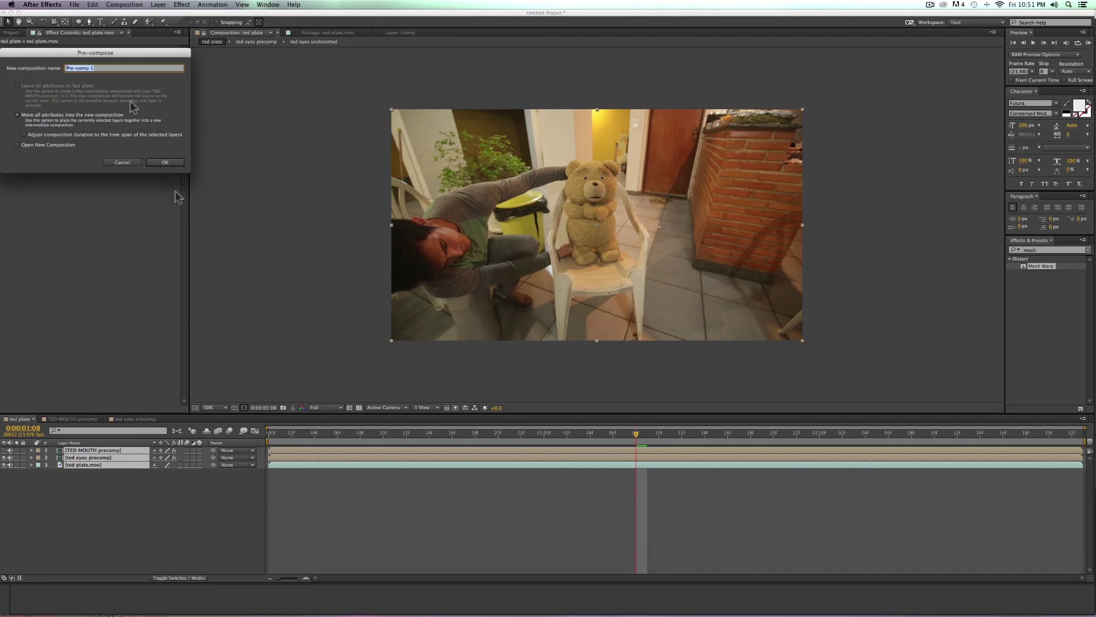
pyautogui.click(158, 5)
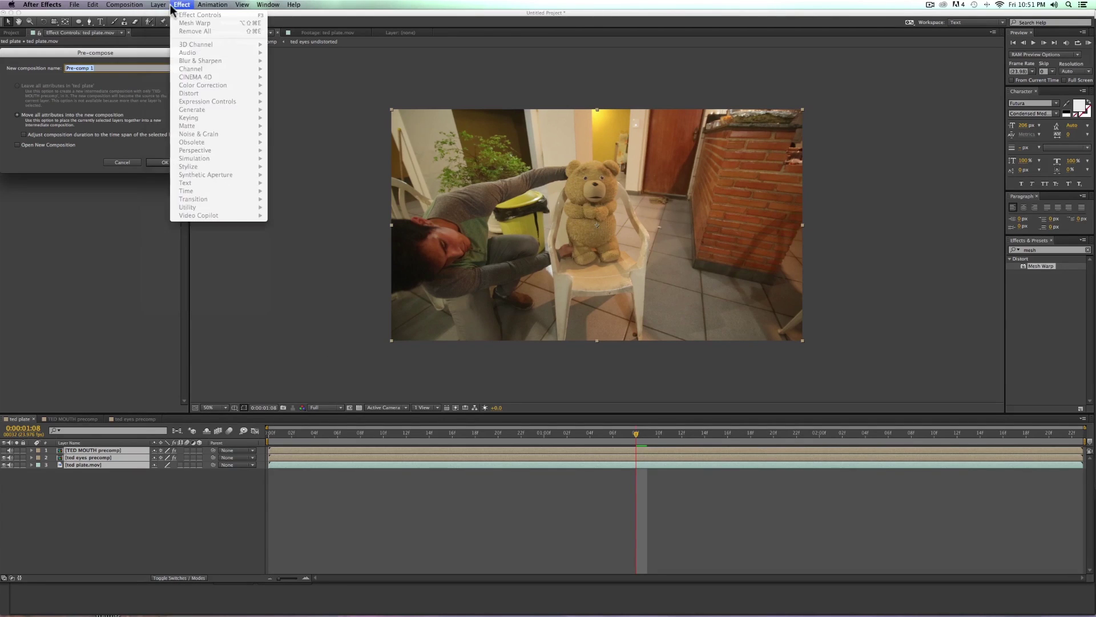
pyautogui.click(113, 127)
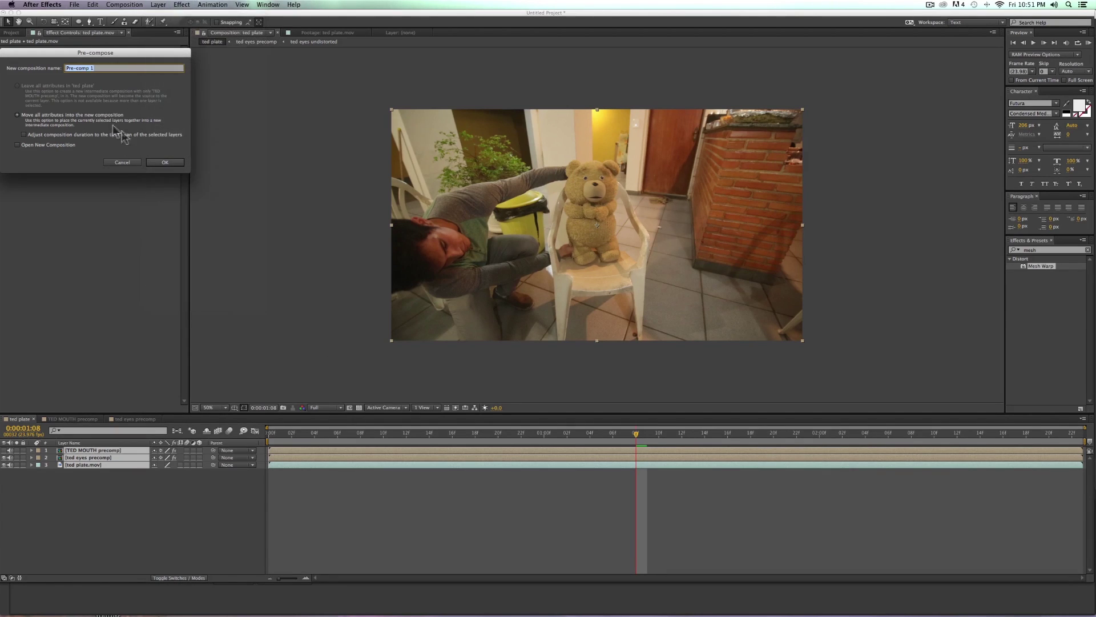
pyautogui.click(167, 163)
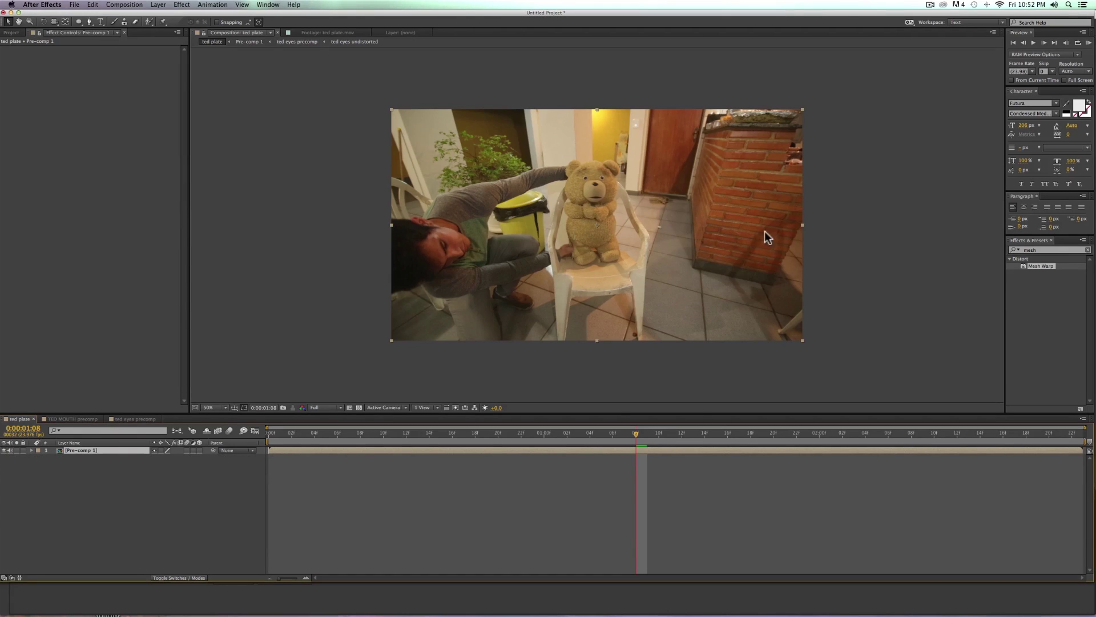
# - Resize the ted plate comp to 480×480 in Composition Settings
pyautogui.click(668, 276)
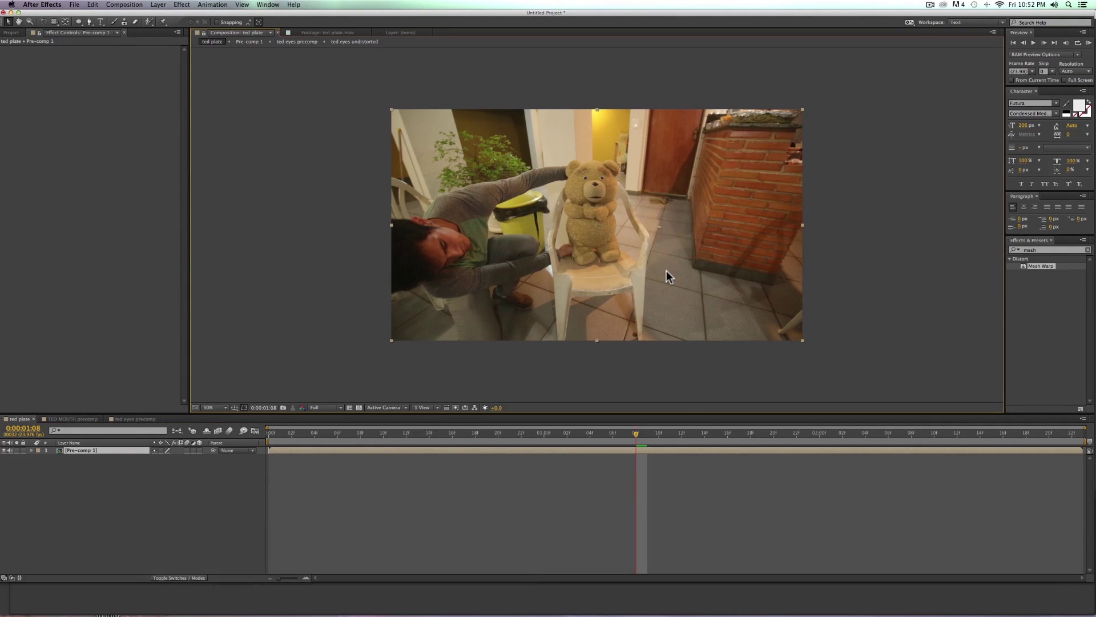
pyautogui.press('super+k')
pyautogui.click(122, 5)
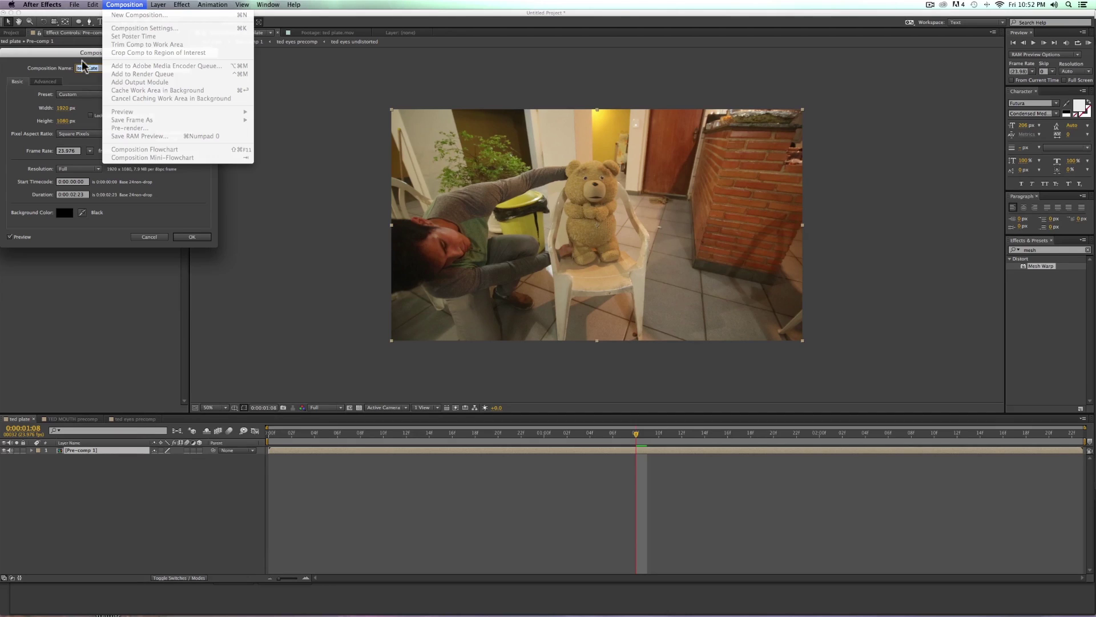
pyautogui.click(56, 50)
pyautogui.click(64, 108)
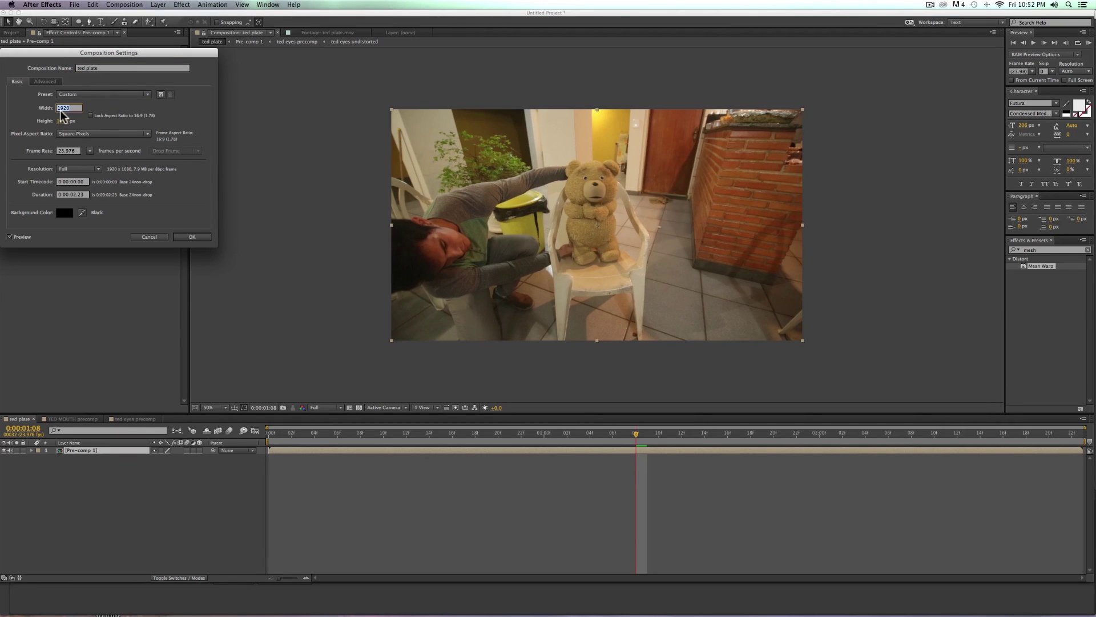
pyautogui.write('480')
pyautogui.press('Tab')
pyautogui.write('480')
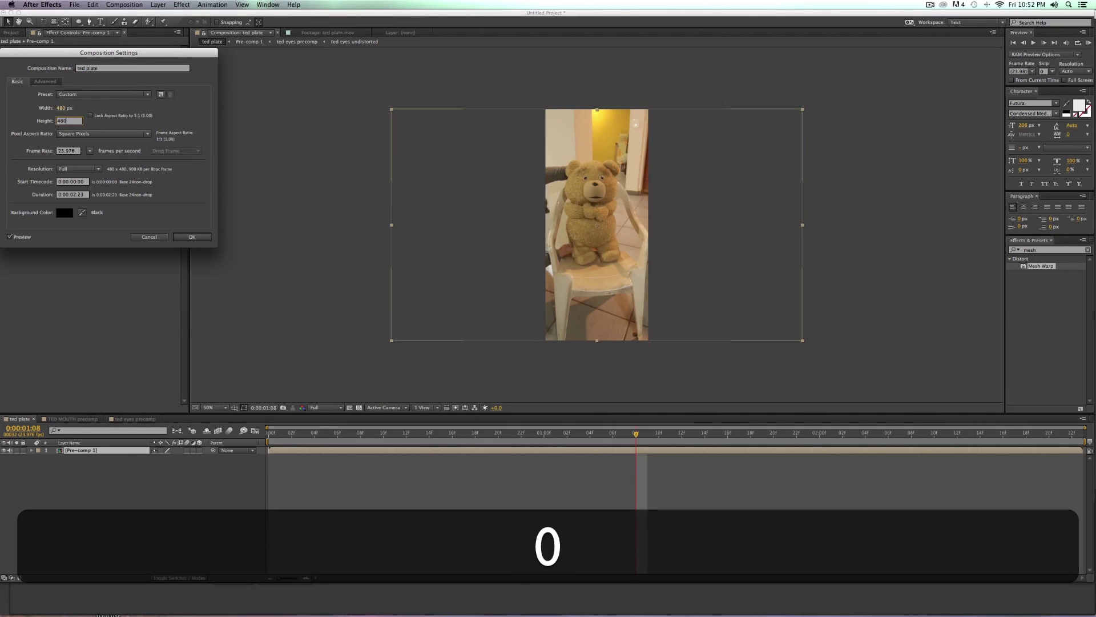
pyautogui.press('Return')
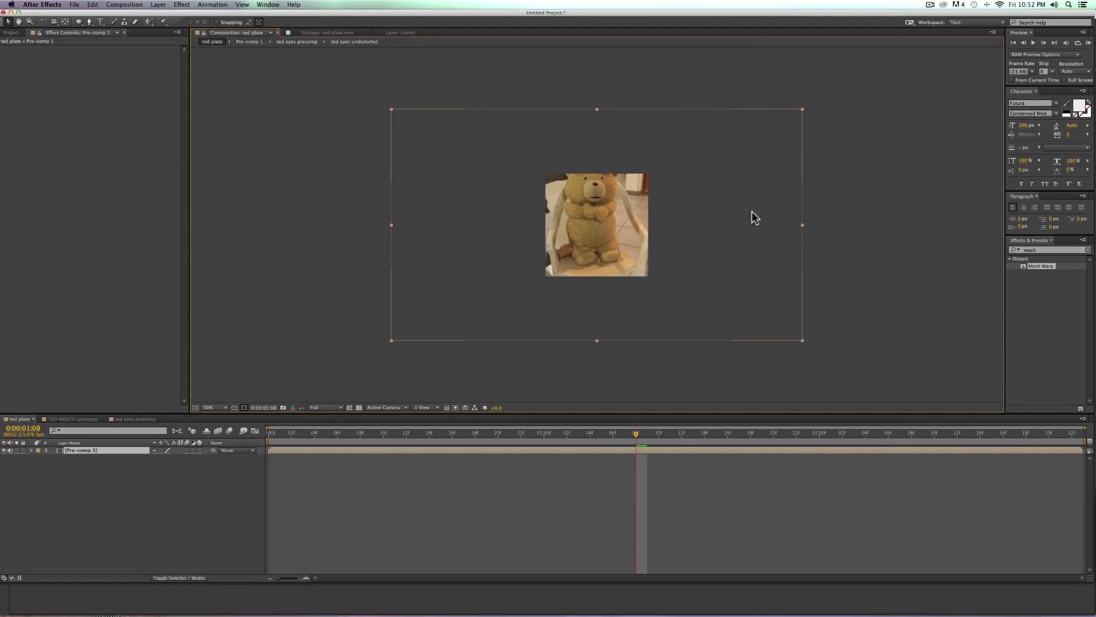
# - Scale Pre-comp 1 down to about 45% and view the comp at 100%
pyautogui.press('s')
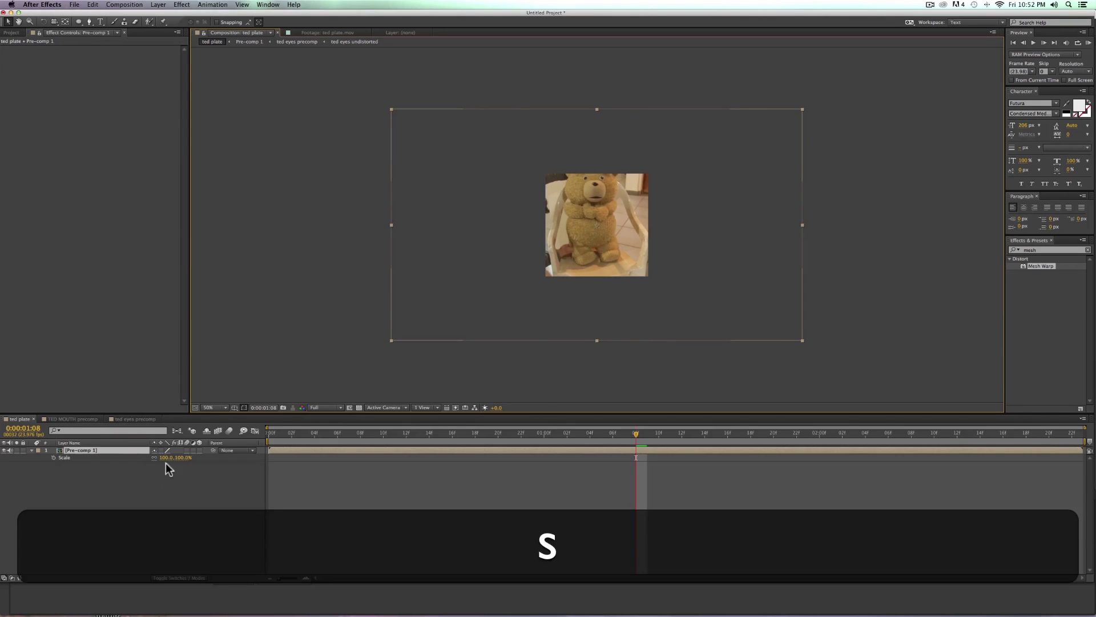
pyautogui.moveTo(163, 461); pyautogui.dragTo(141, 461)
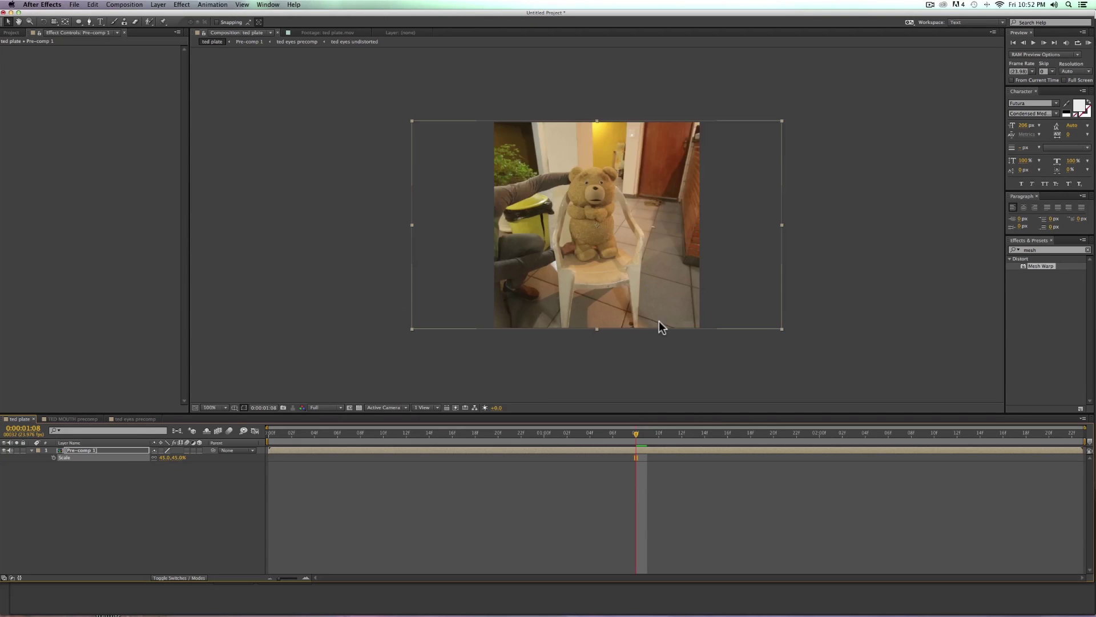
pyautogui.press('.')
pyautogui.click(190, 489)
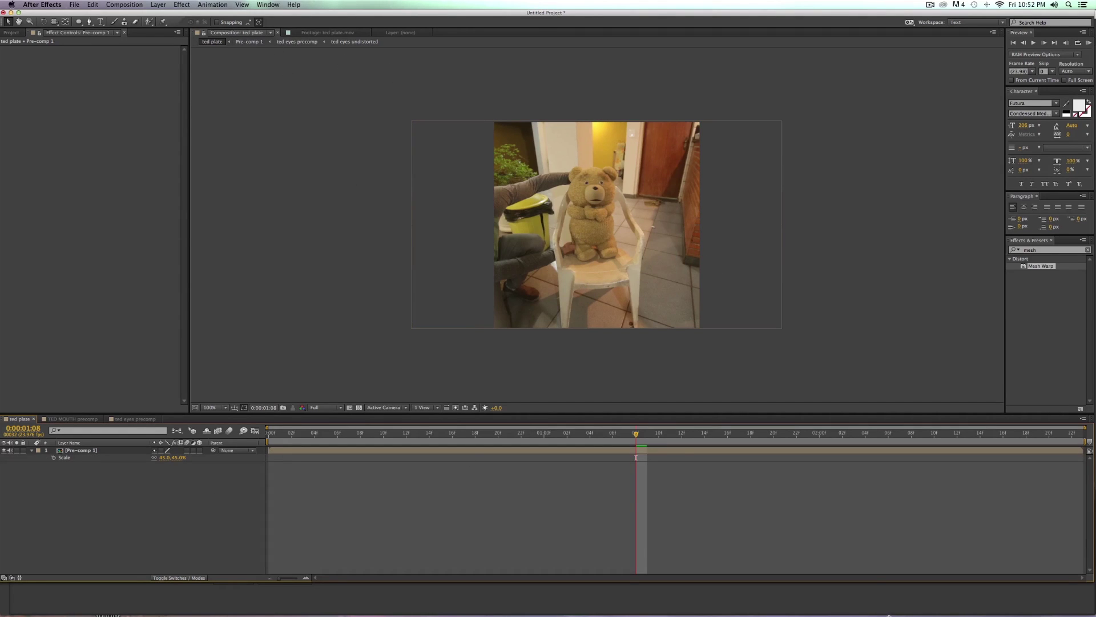
# - Inside Pre-comp 1, hide the mouth and eye layers, leaving only the plate
pyautogui.press('KP_0')
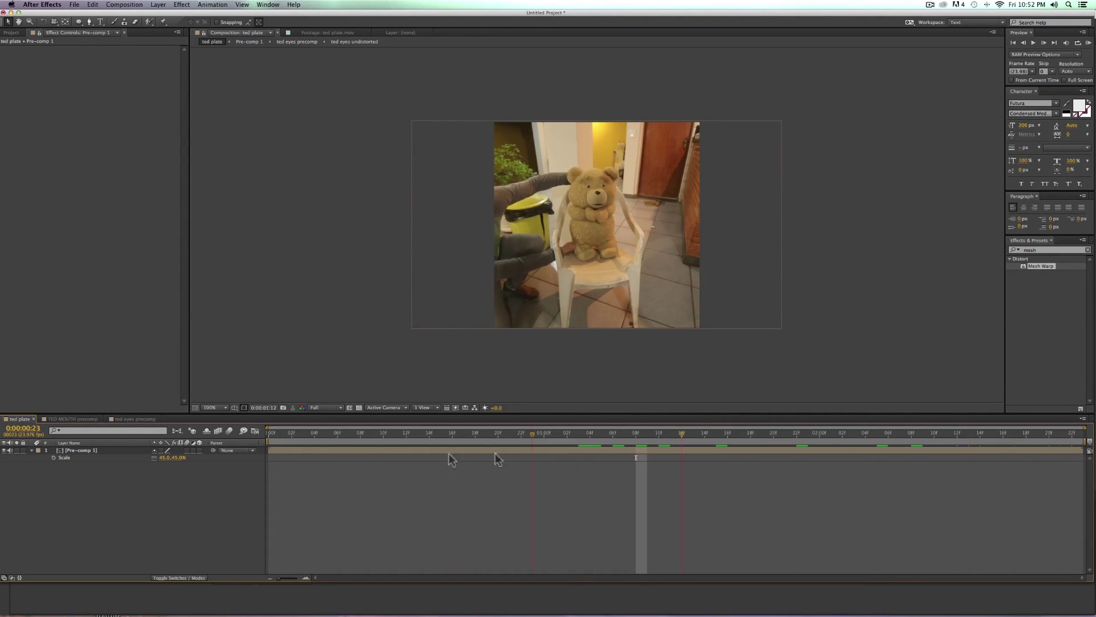
pyautogui.click(240, 42)
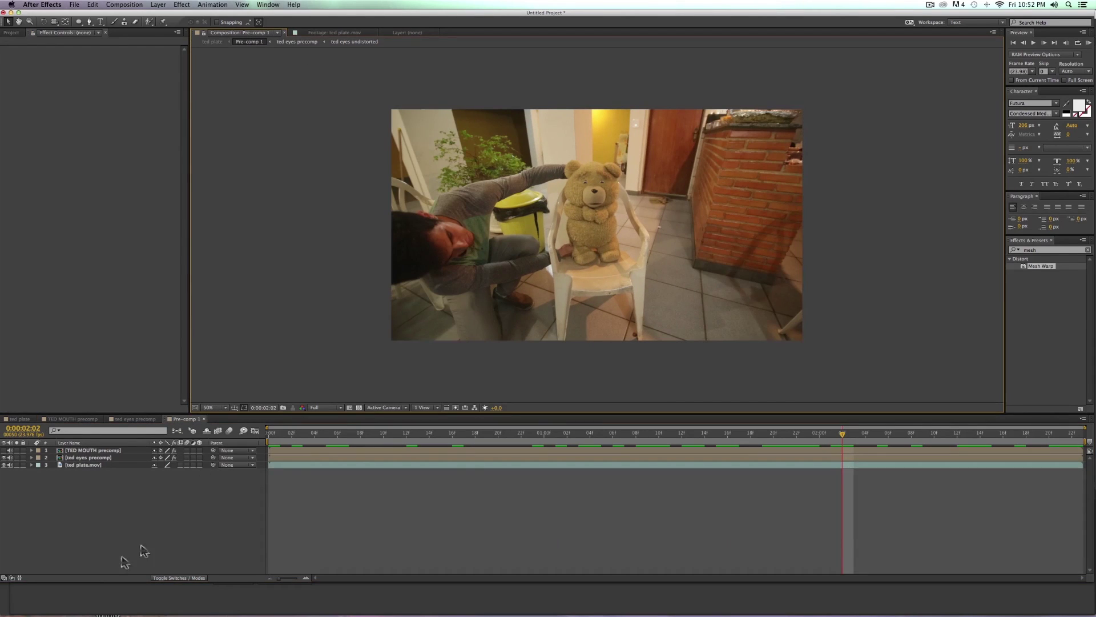
pyautogui.keyDown('alt'); pyautogui.click(3, 464); pyautogui.keyUp('alt')
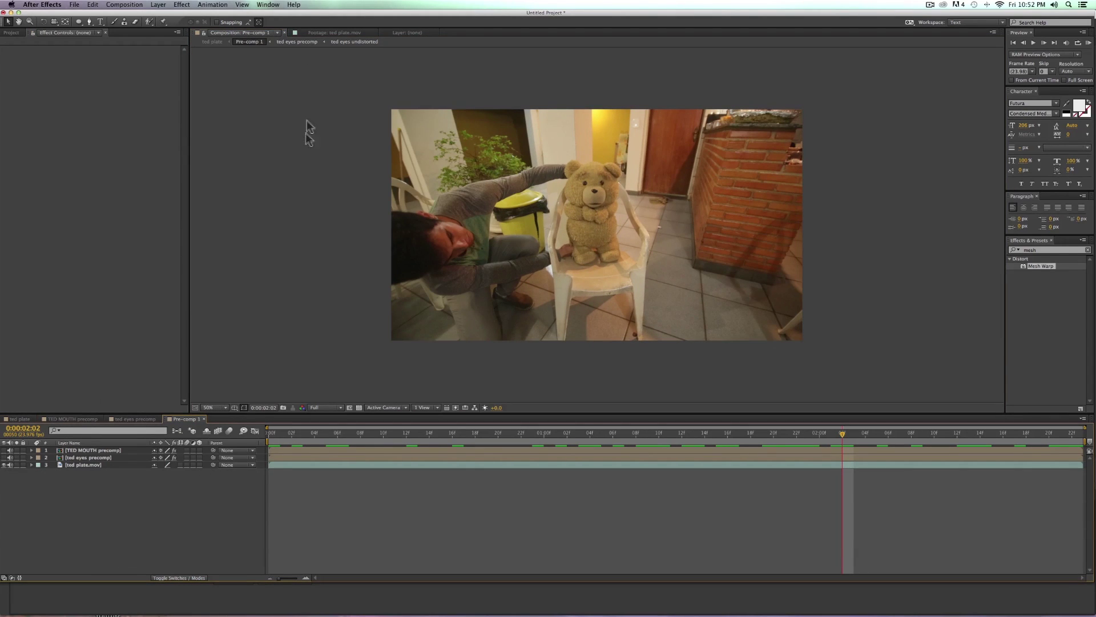
pyautogui.click(213, 42)
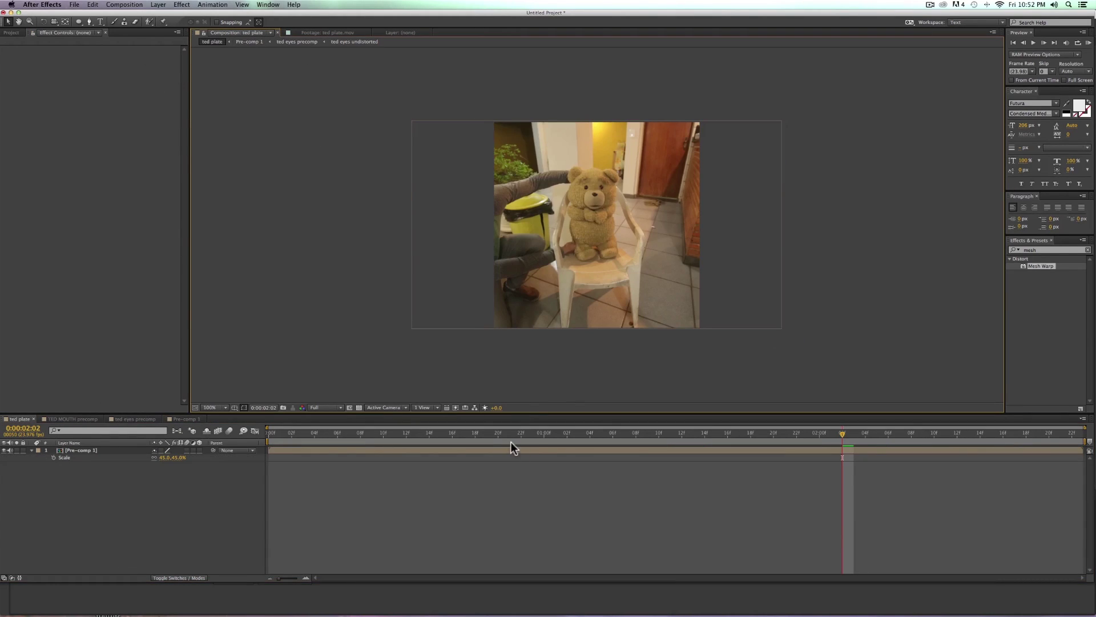
# - Preview the ted plate comp from the start
pyautogui.click(289, 435)
pyautogui.press('space')
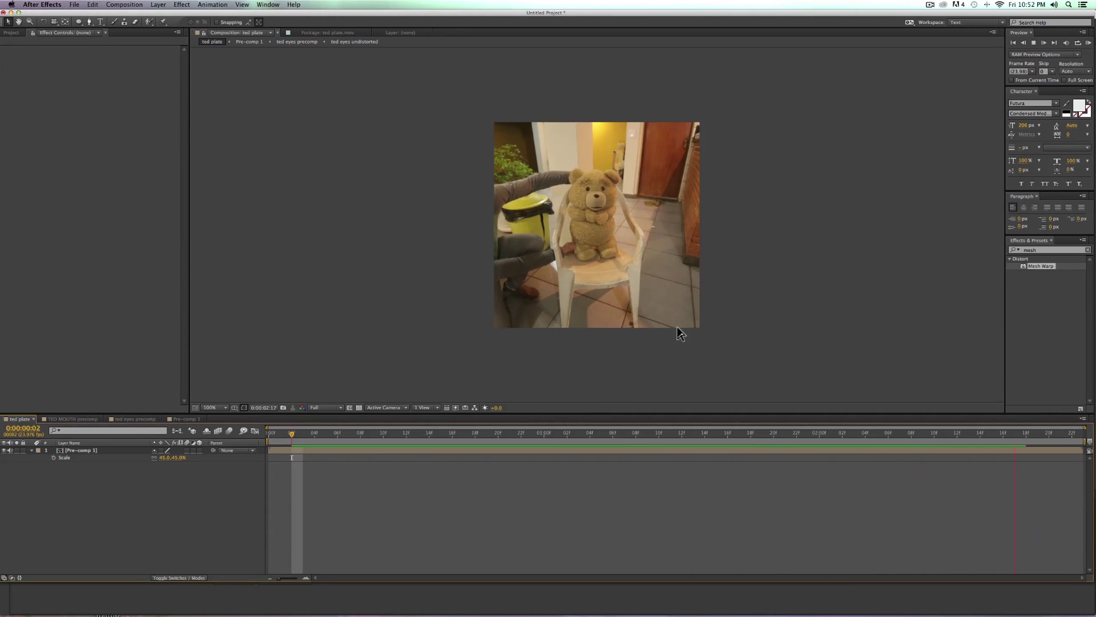
pyautogui.press('space')
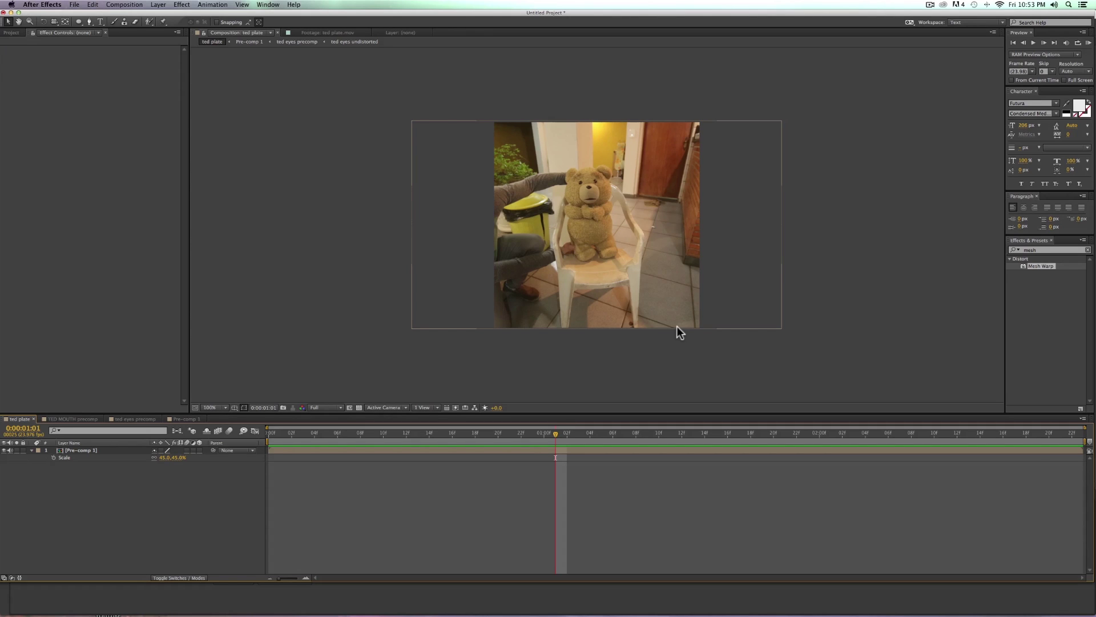
pyautogui.scroll(8, 629, 254)
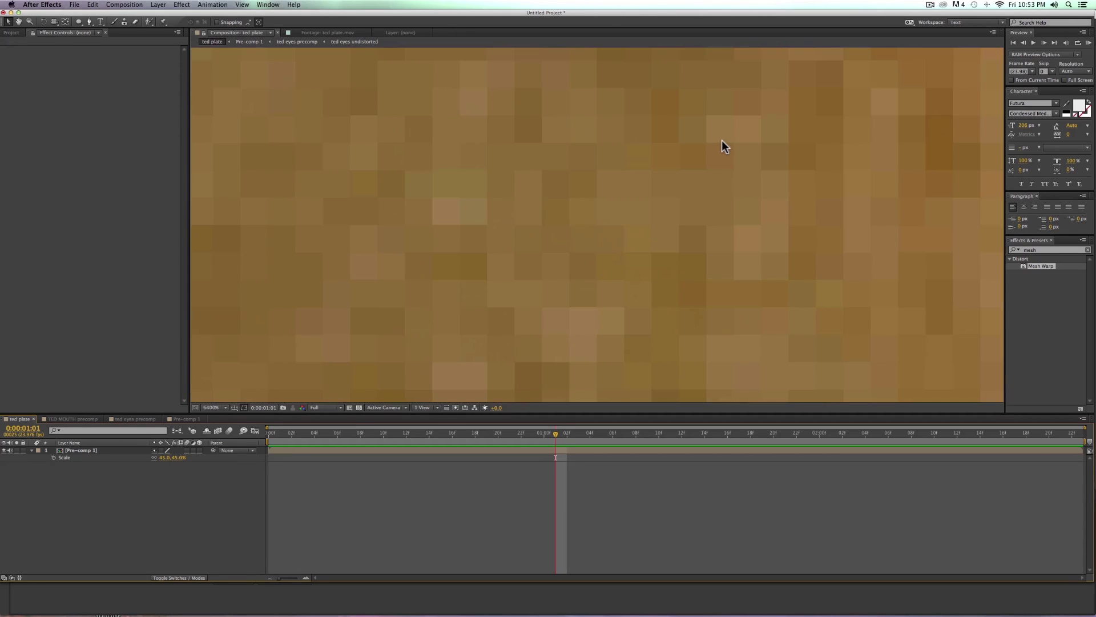
# - Fit the frame in the viewer and add the ted plate comp to the Render Queue
pyautogui.hotkey('shift', '/')
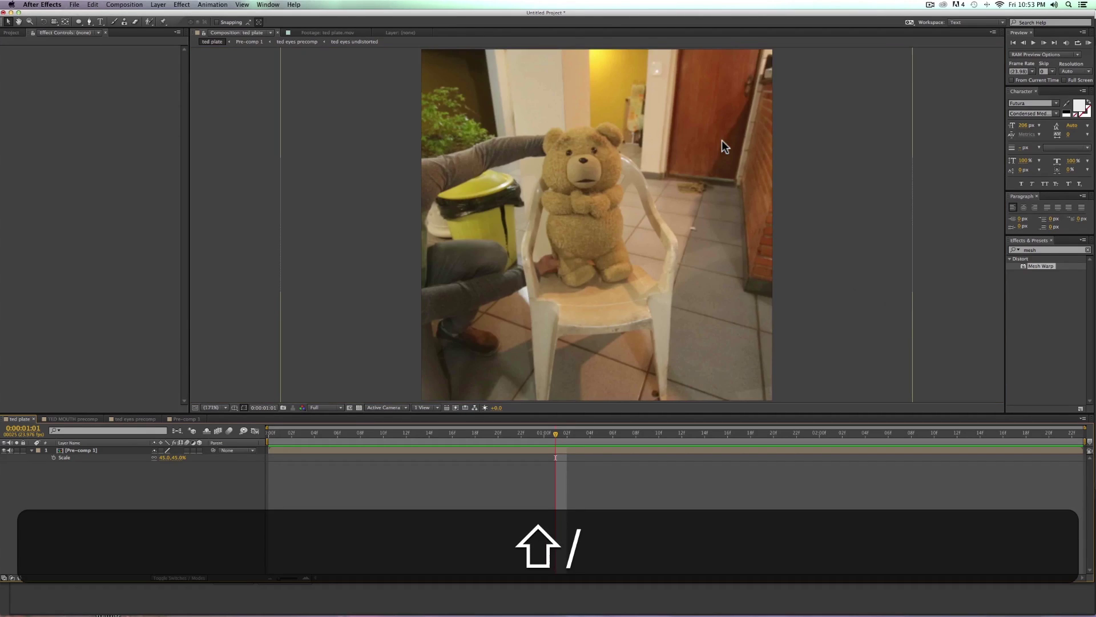
pyautogui.click(117, 5)
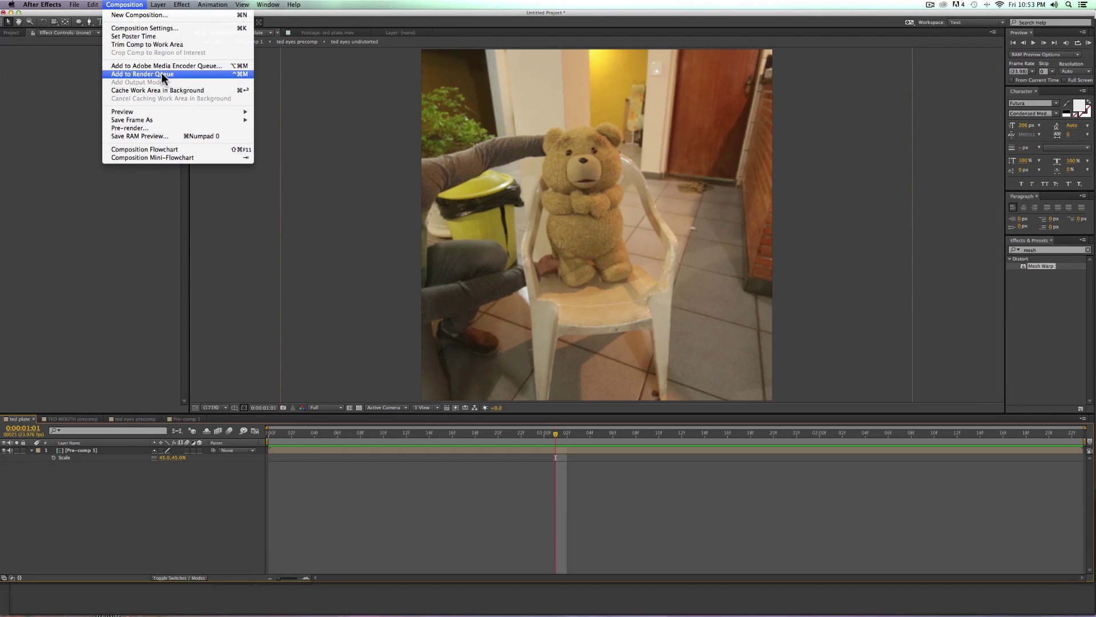
pyautogui.click(142, 73)
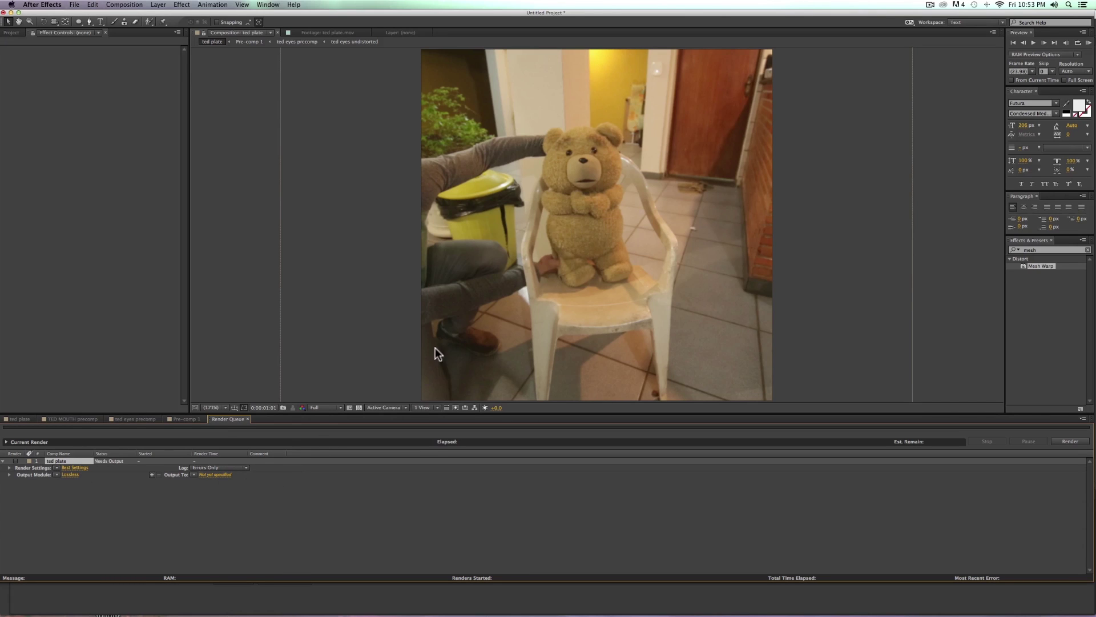
# - Name the output ted plate480.mov and render it
pyautogui.click(526, 147)
pyautogui.write('480')
pyautogui.press('Return')
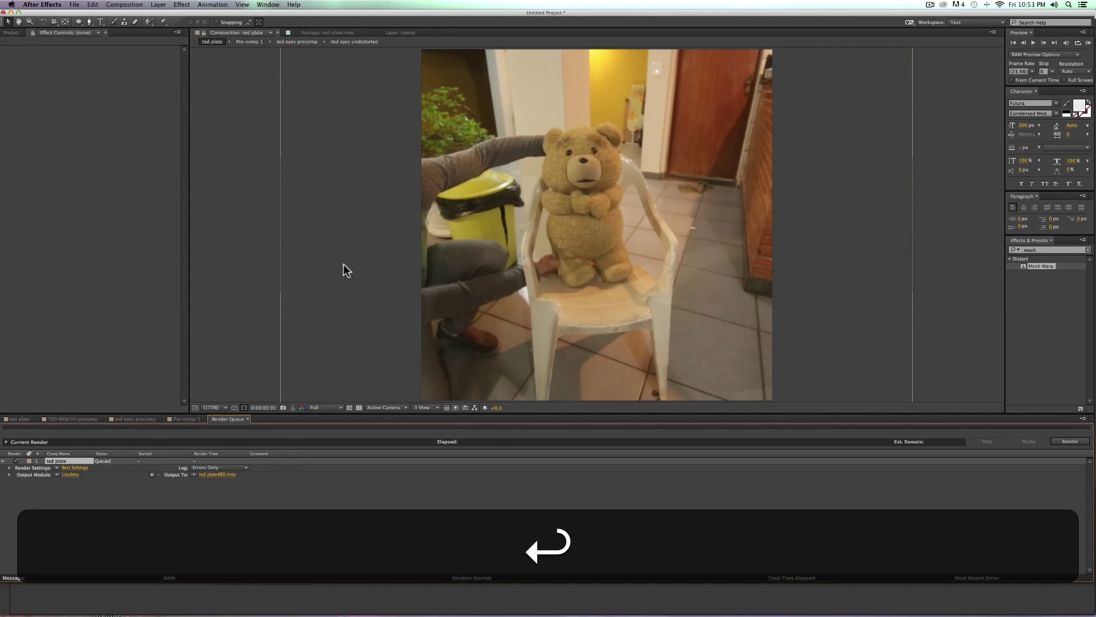
pyautogui.scroll(10, 342, 268)
pyautogui.hotkey('shift', '/')
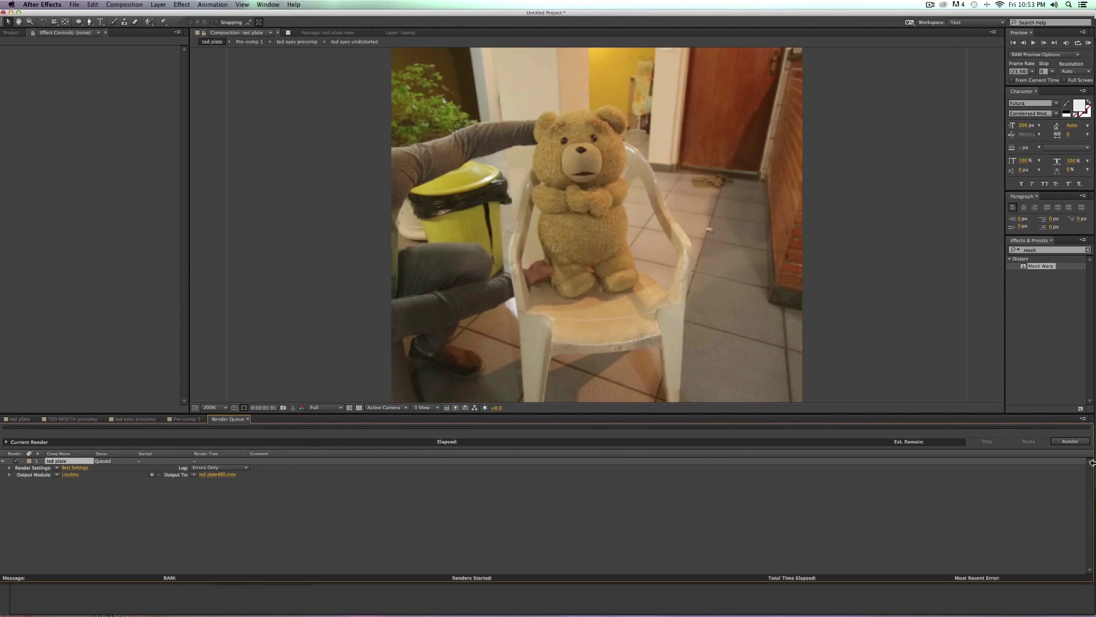
pyautogui.click(1074, 444)
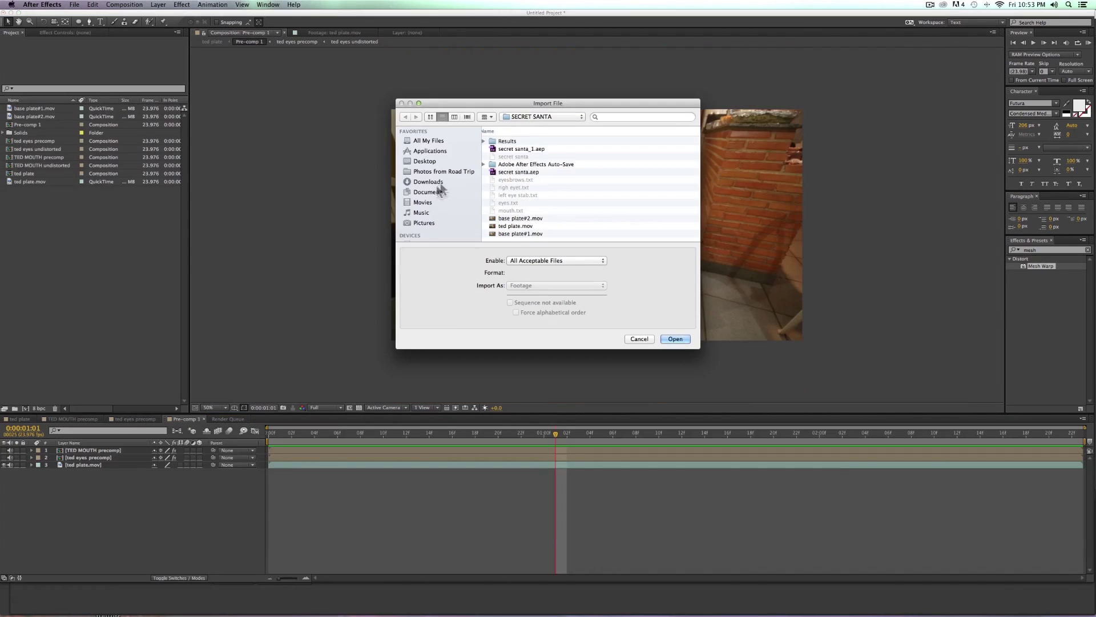
# - Import ted plate480.mov from TED TRAINING and add it to the ted plate comp
pyautogui.click(430, 227)
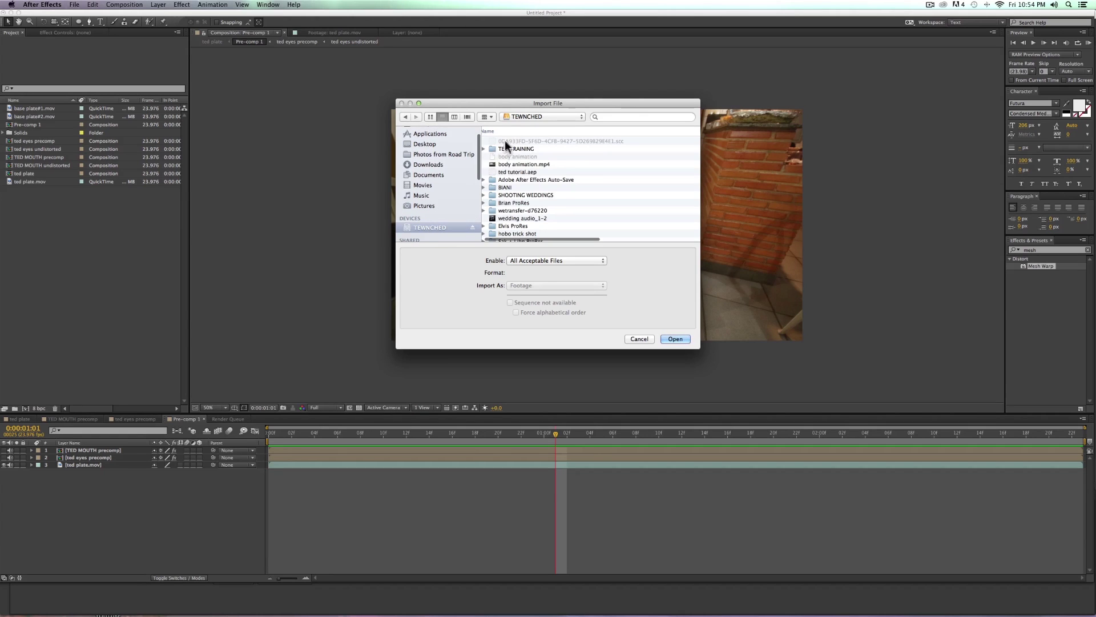
pyautogui.doubleClick(505, 148)
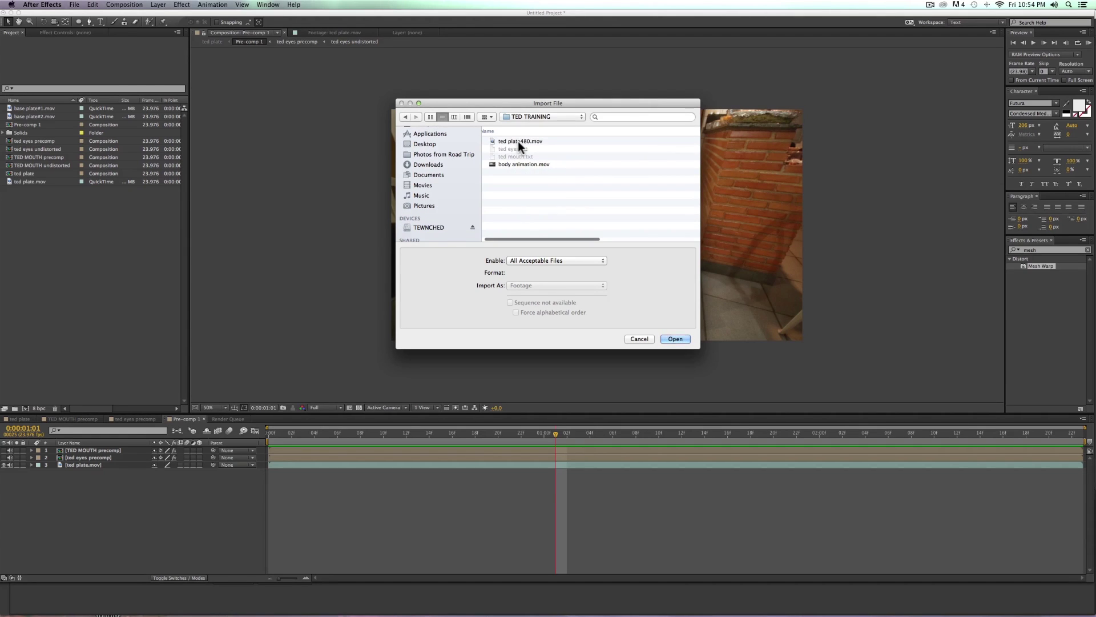
pyautogui.click(519, 142)
pyautogui.press('Return')
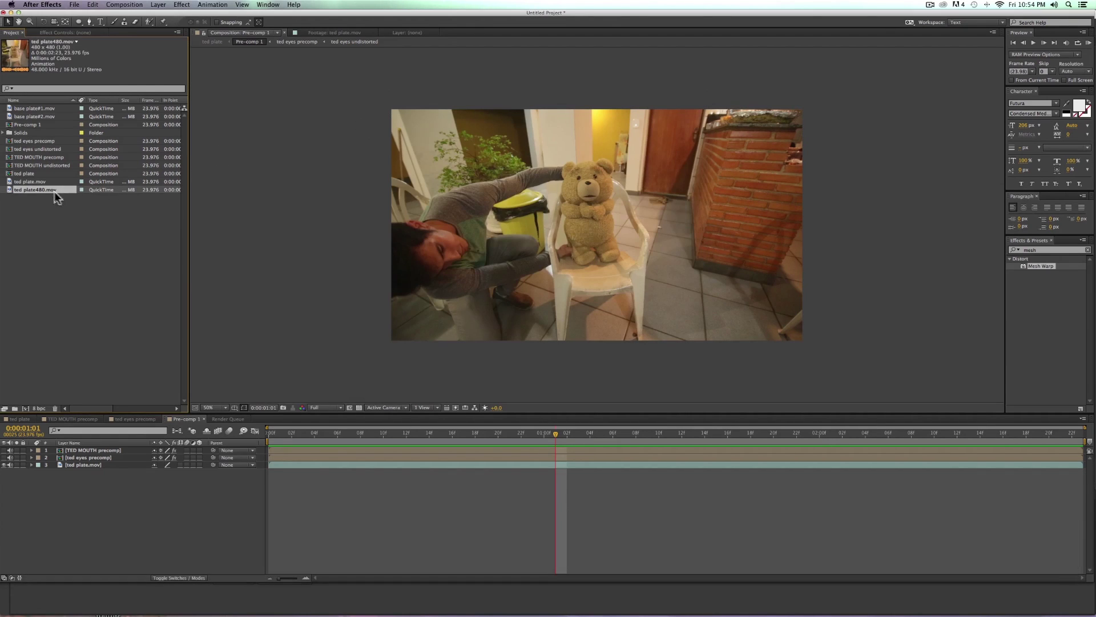
pyautogui.hotkey('shift', 'Escape')
pyautogui.click(111, 449)
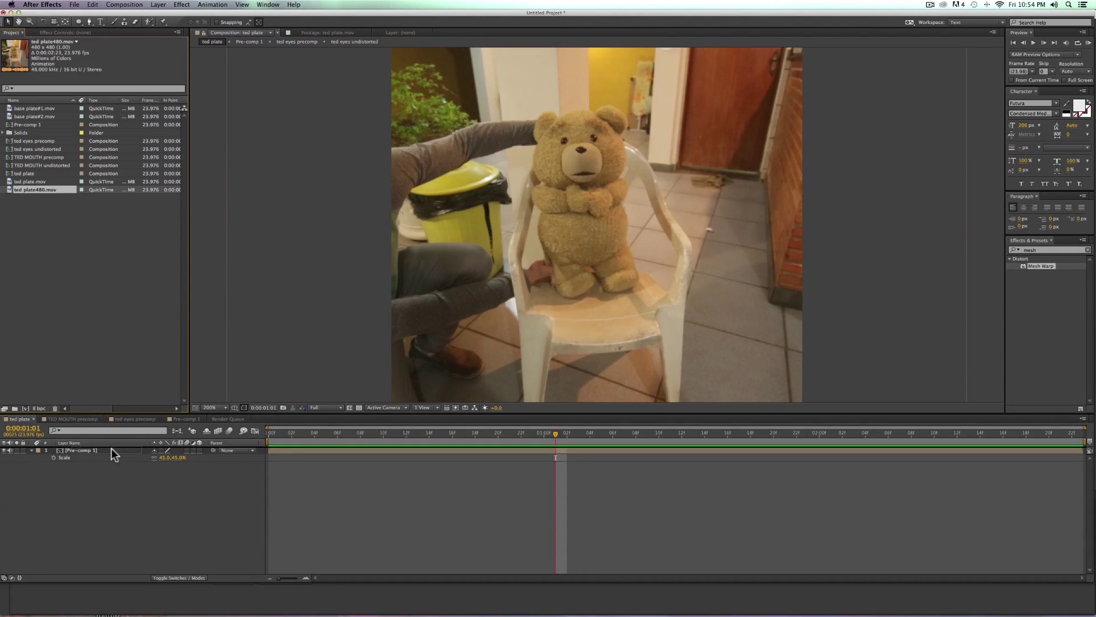
pyautogui.press('super+slash')
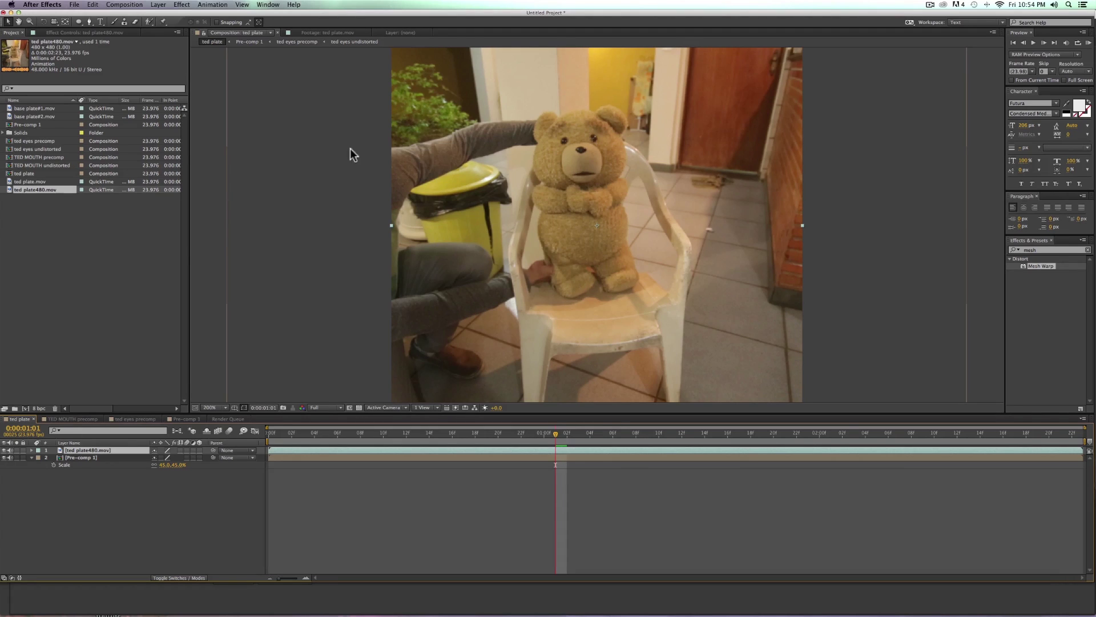
# - Track the new layer in mocha AE, creating a mocha project from the clip
pyautogui.click(197, 5)
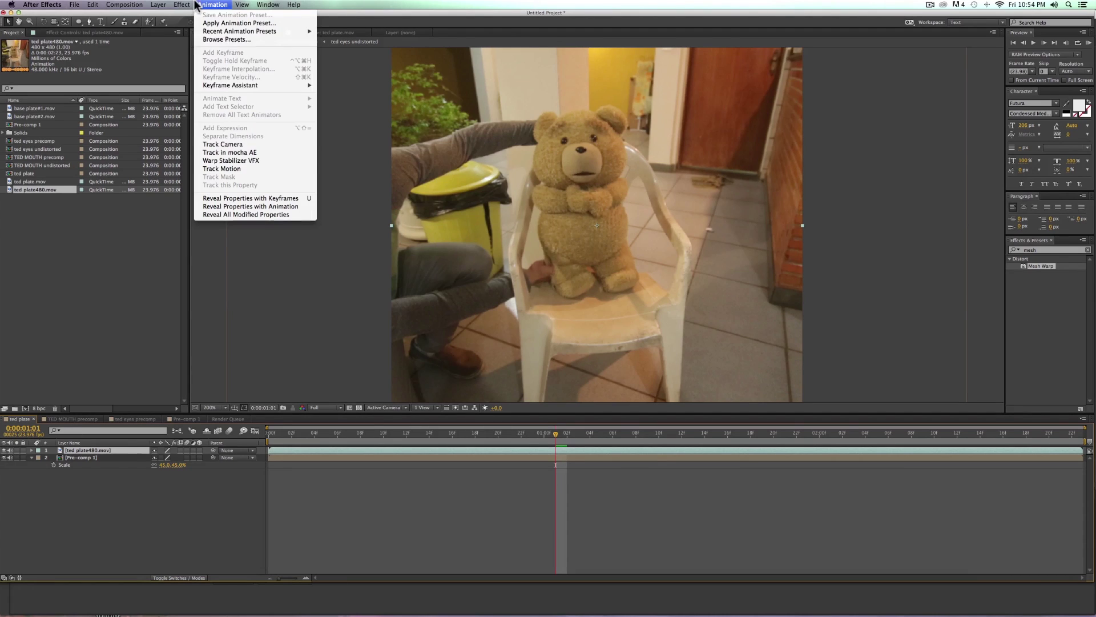
pyautogui.click(257, 152)
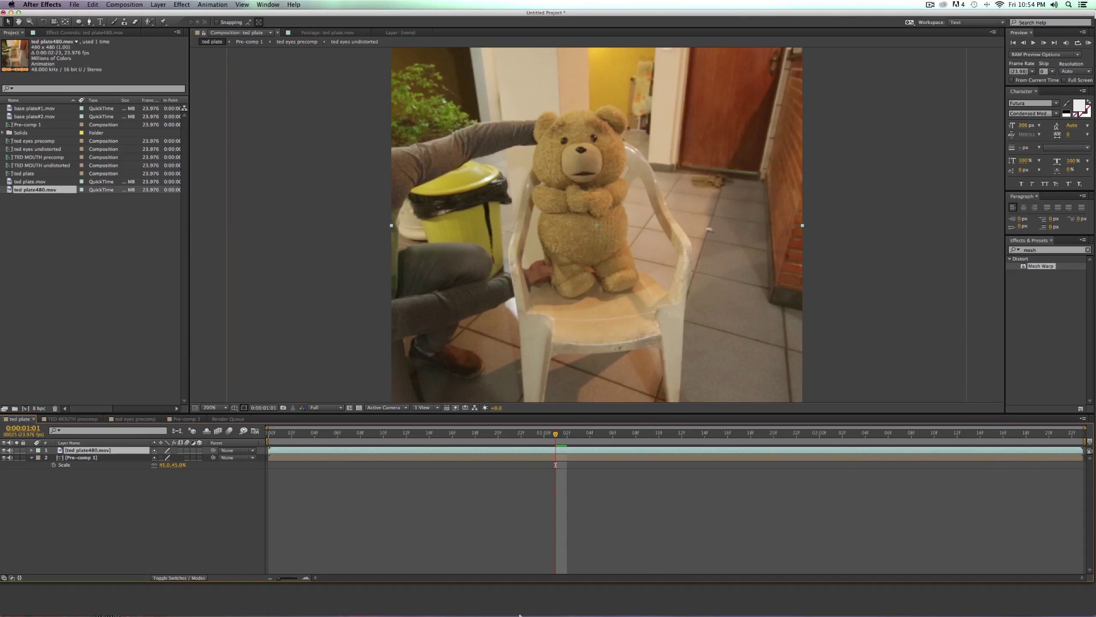
pyautogui.click(621, 408)
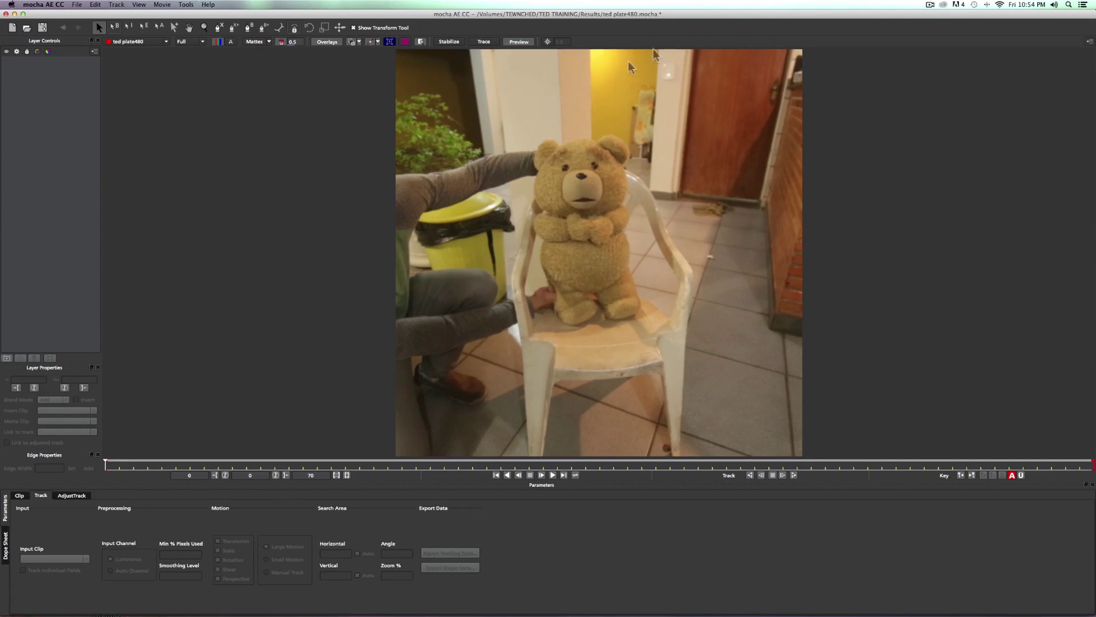
pyautogui.click(20, 495)
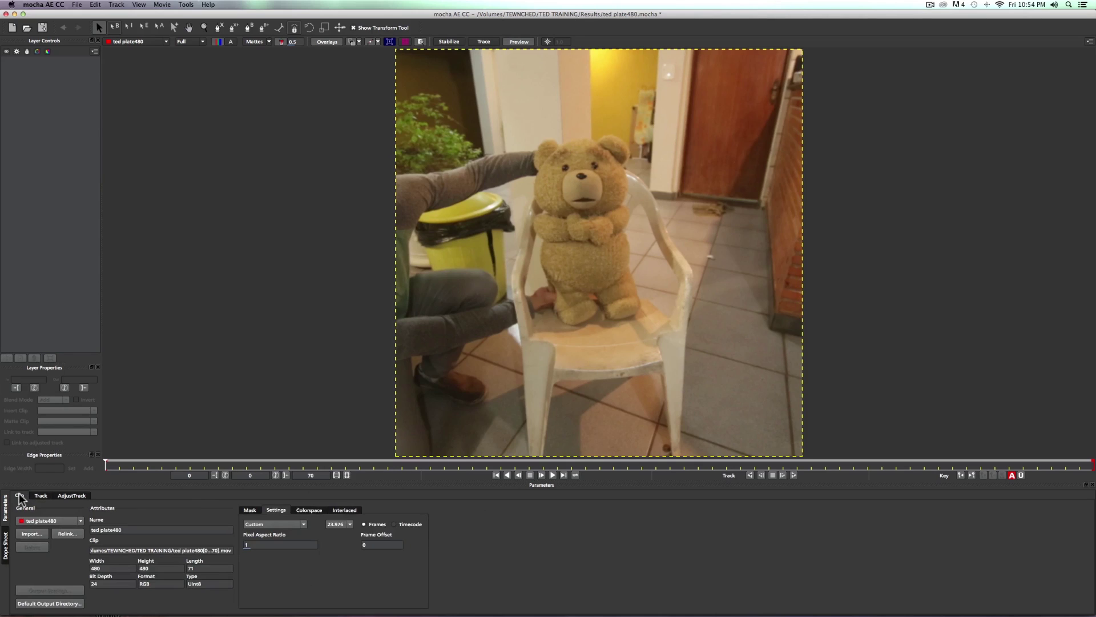
pyautogui.click(306, 525)
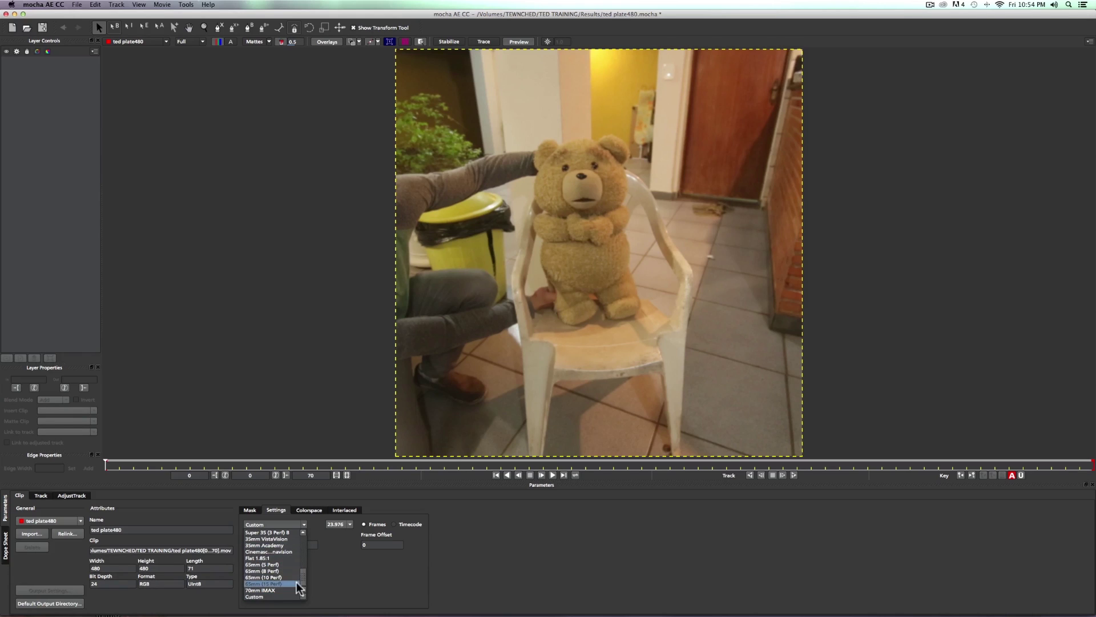
pyautogui.scroll(2, 282, 569)
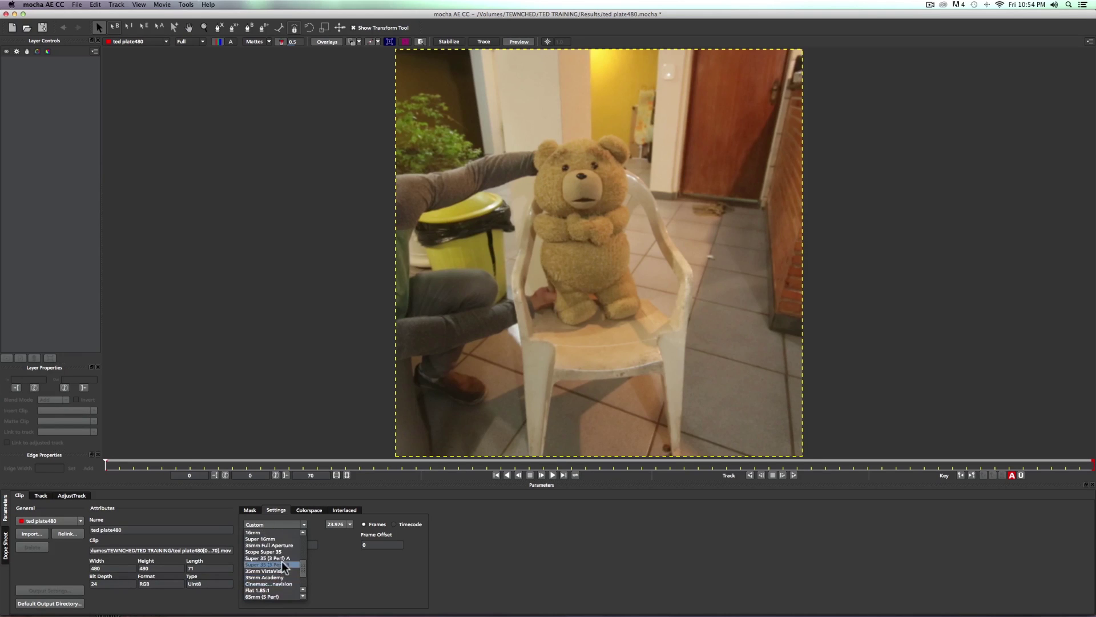
pyautogui.scroll(5, 282, 566)
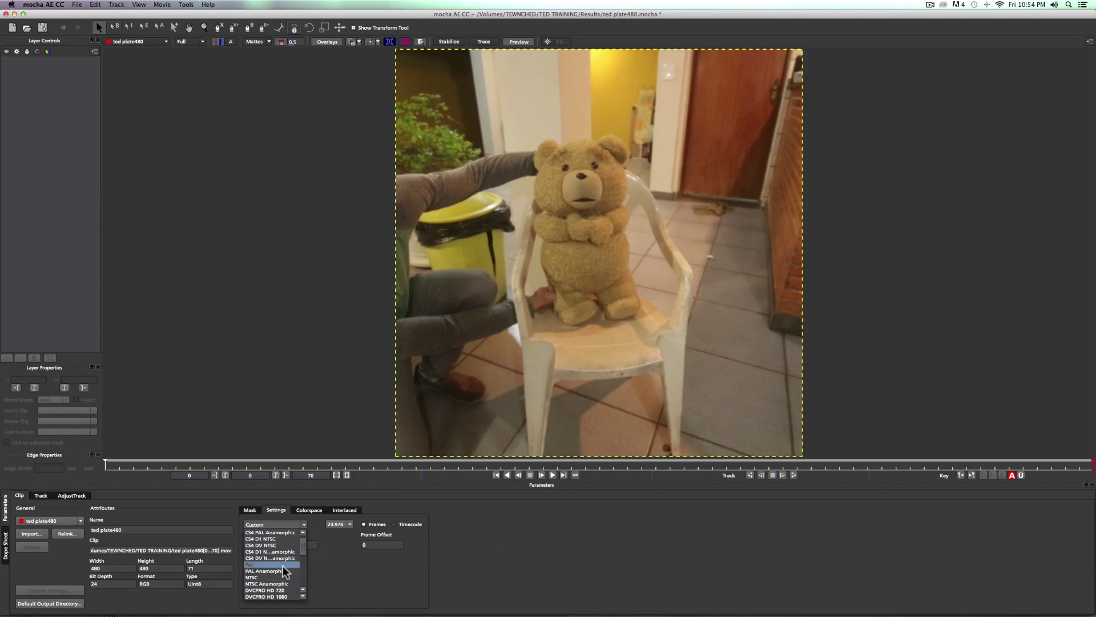
pyautogui.scroll(-5, 283, 564)
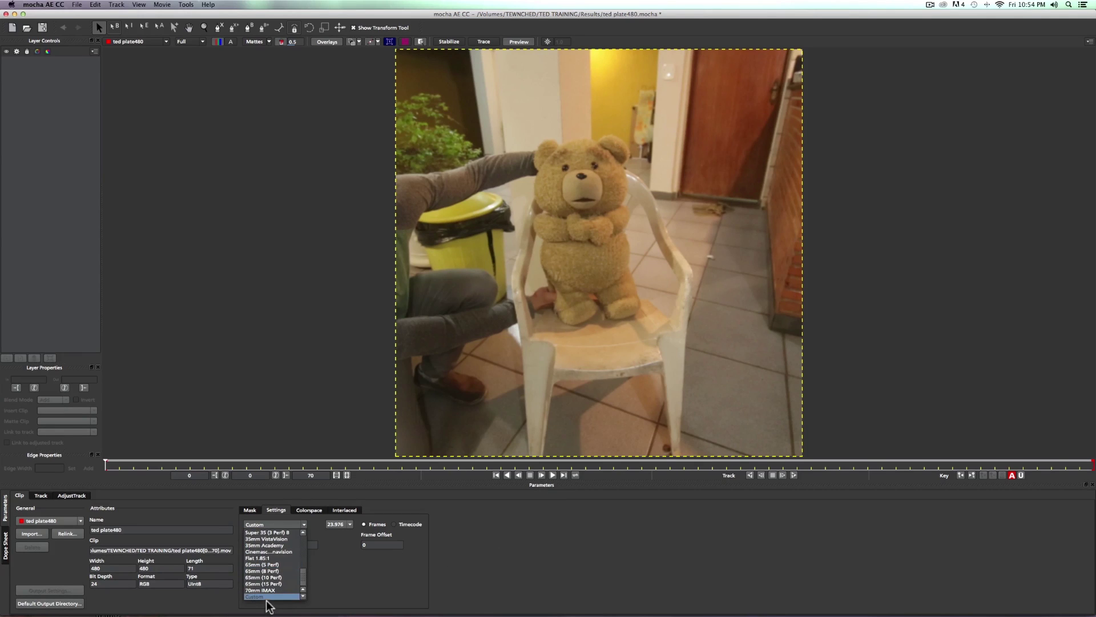
pyautogui.click(266, 597)
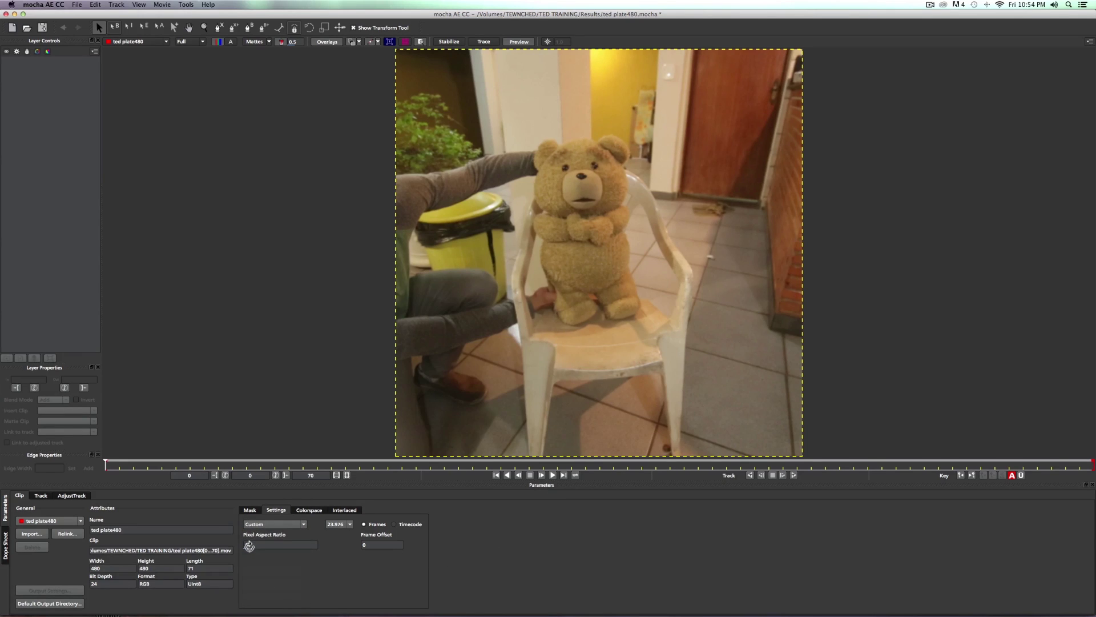
pyautogui.click(40, 495)
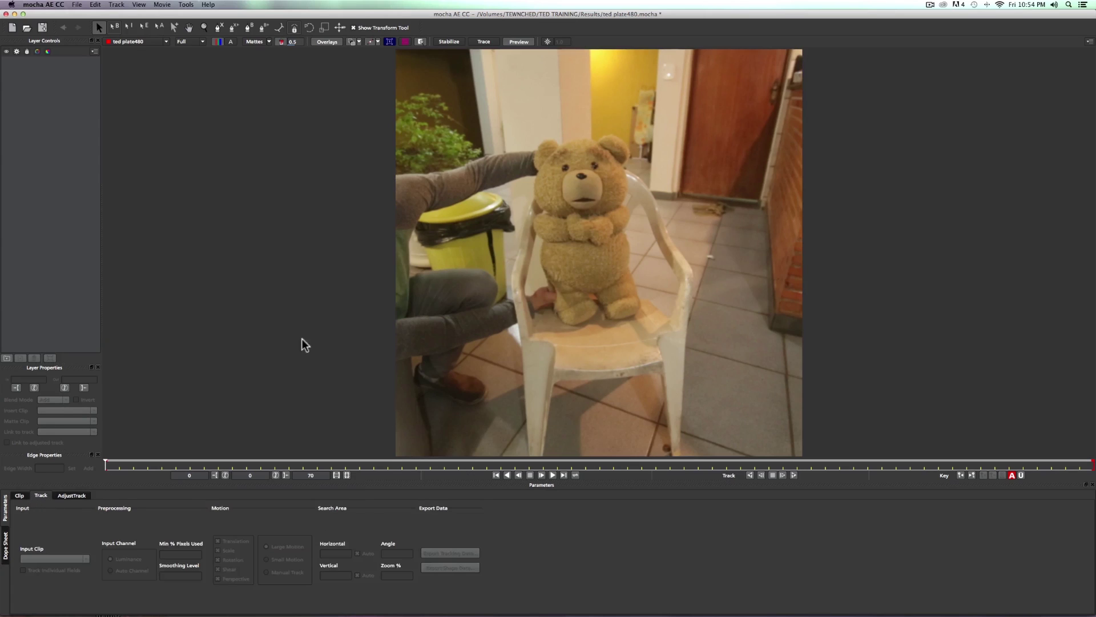
# - Draw an X-spline shape around Ted's eyes and track it forward
pyautogui.click(219, 29)
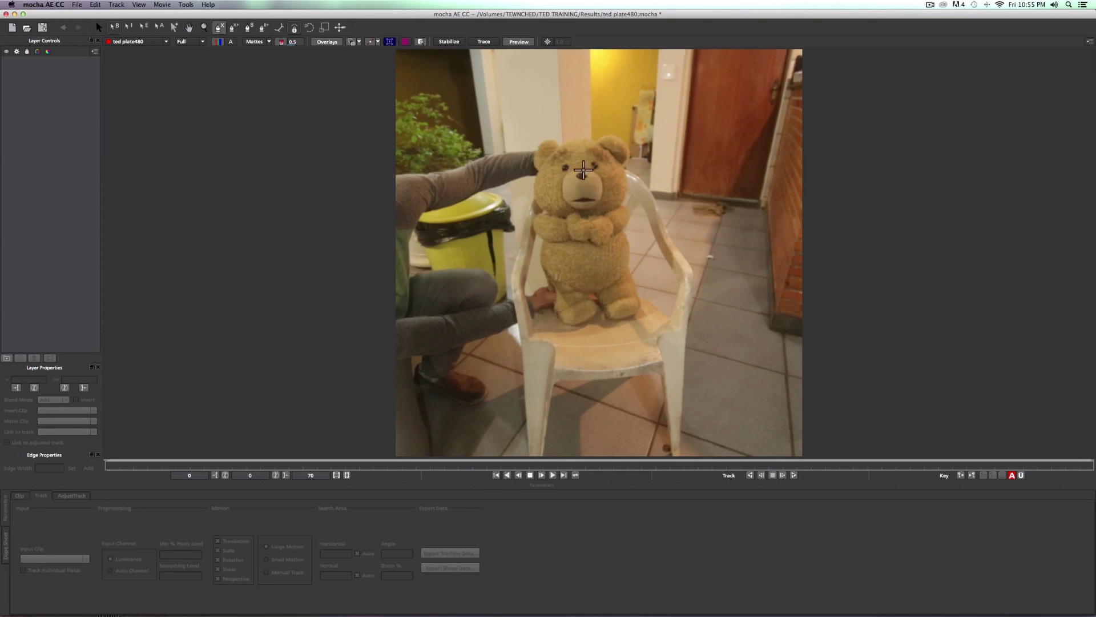
pyautogui.click(572, 167)
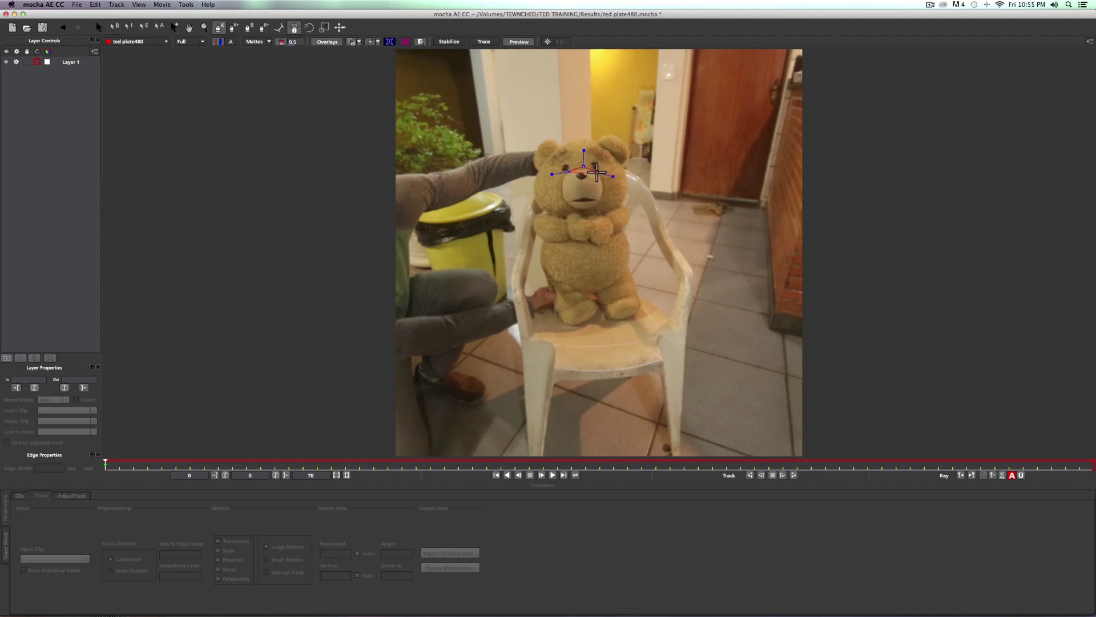
pyautogui.click(596, 147)
pyautogui.click(564, 150)
pyautogui.click(545, 157)
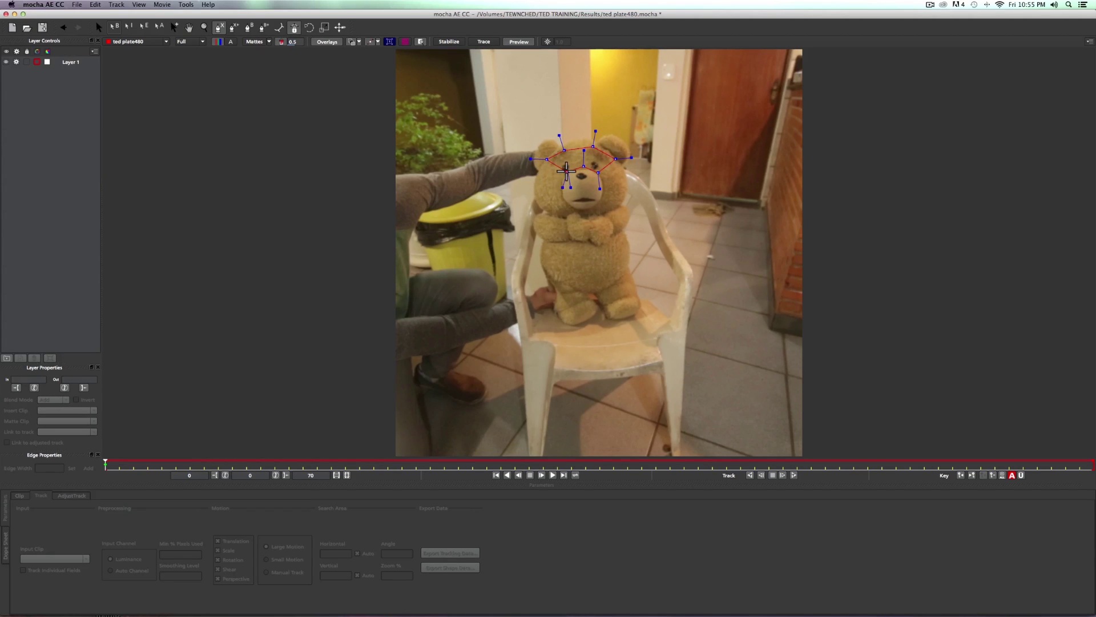
pyautogui.rightClick(567, 170)
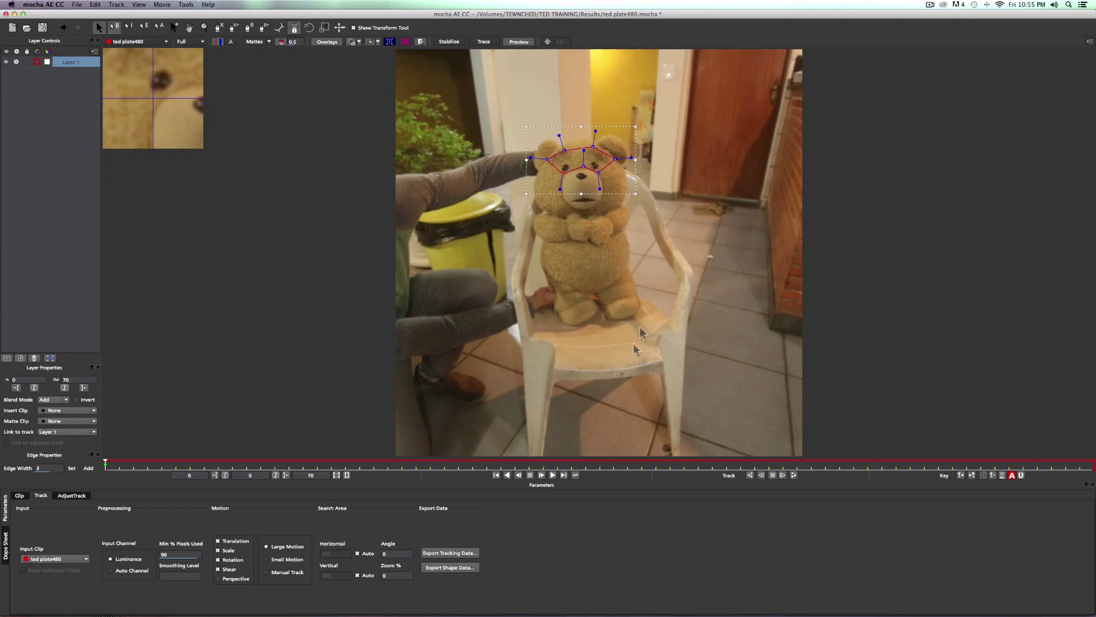
pyautogui.press('t')
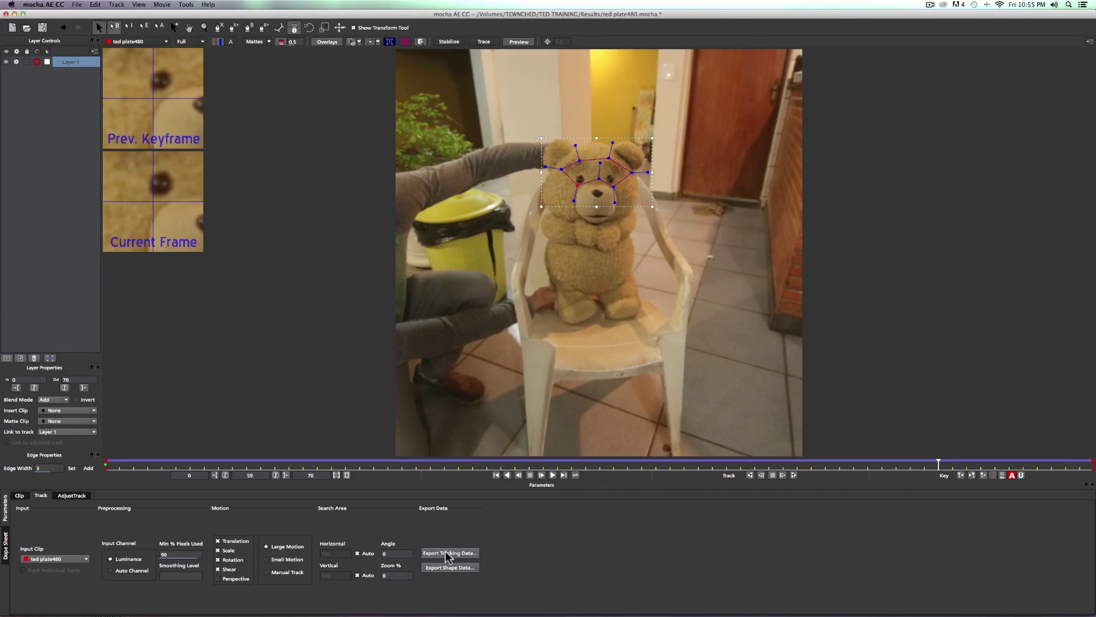
# - Copy the track to the clipboard as AE Corner Pin [supports motion blur] data
pyautogui.click(447, 553)
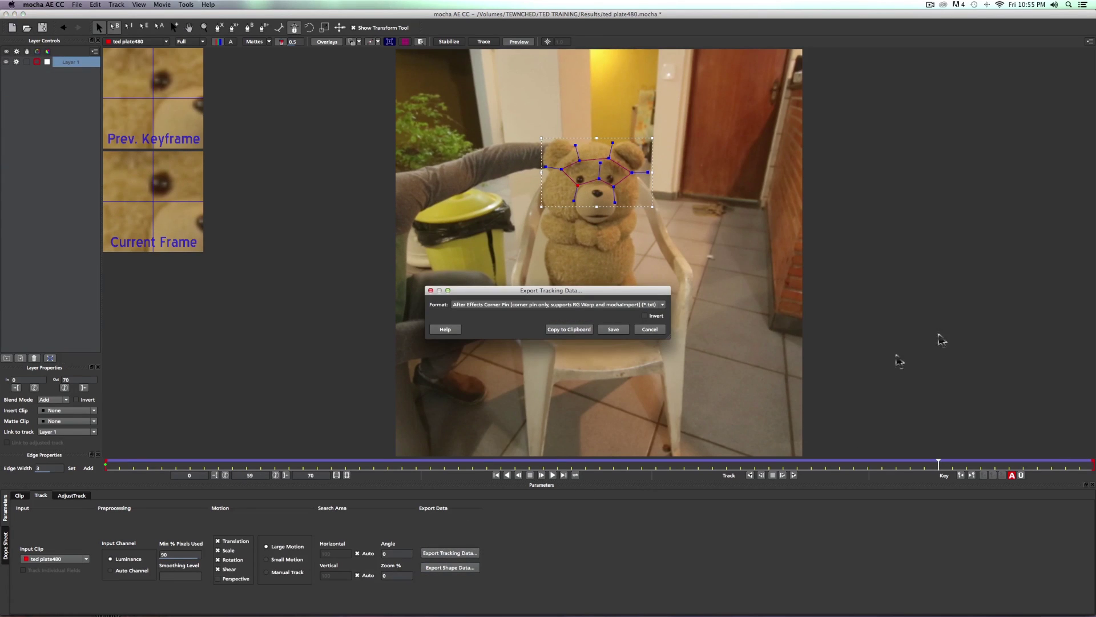
pyautogui.click(619, 306)
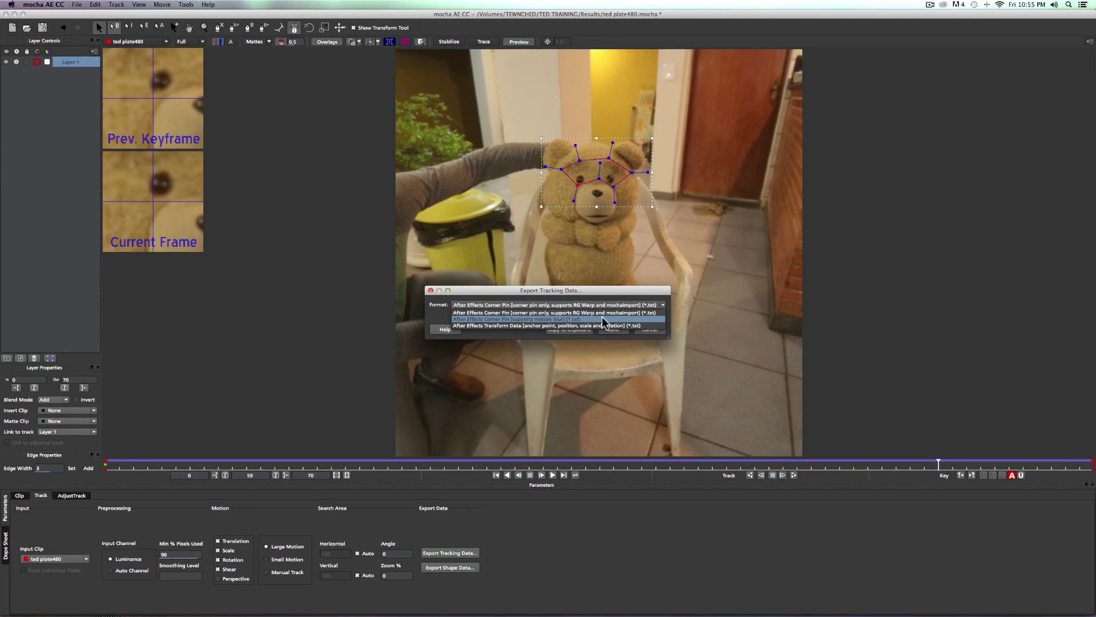
pyautogui.click(602, 319)
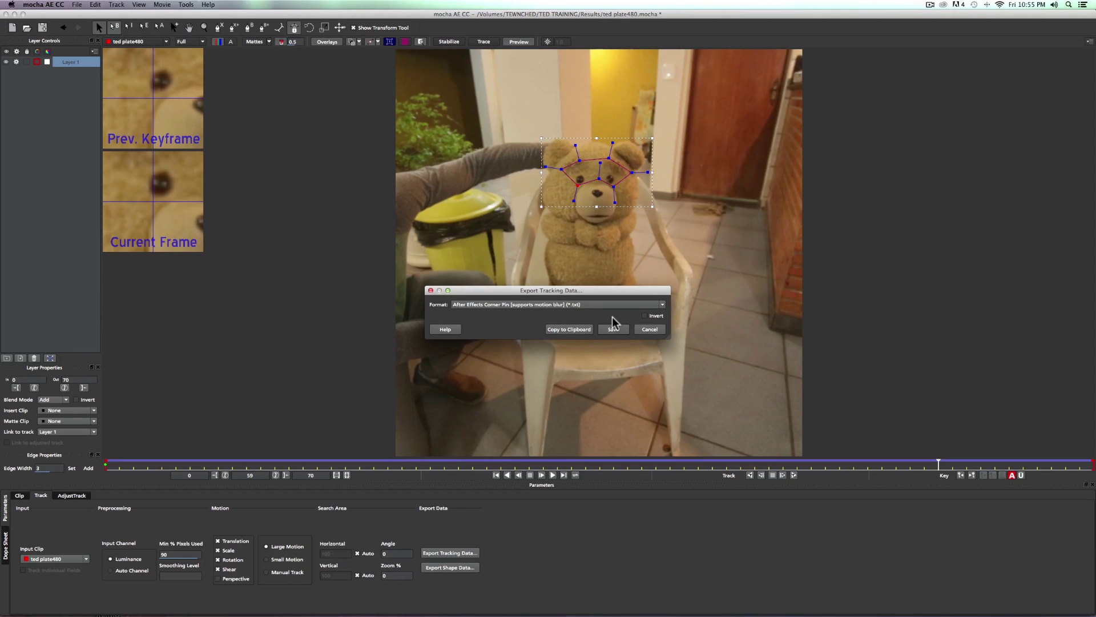
pyautogui.click(586, 328)
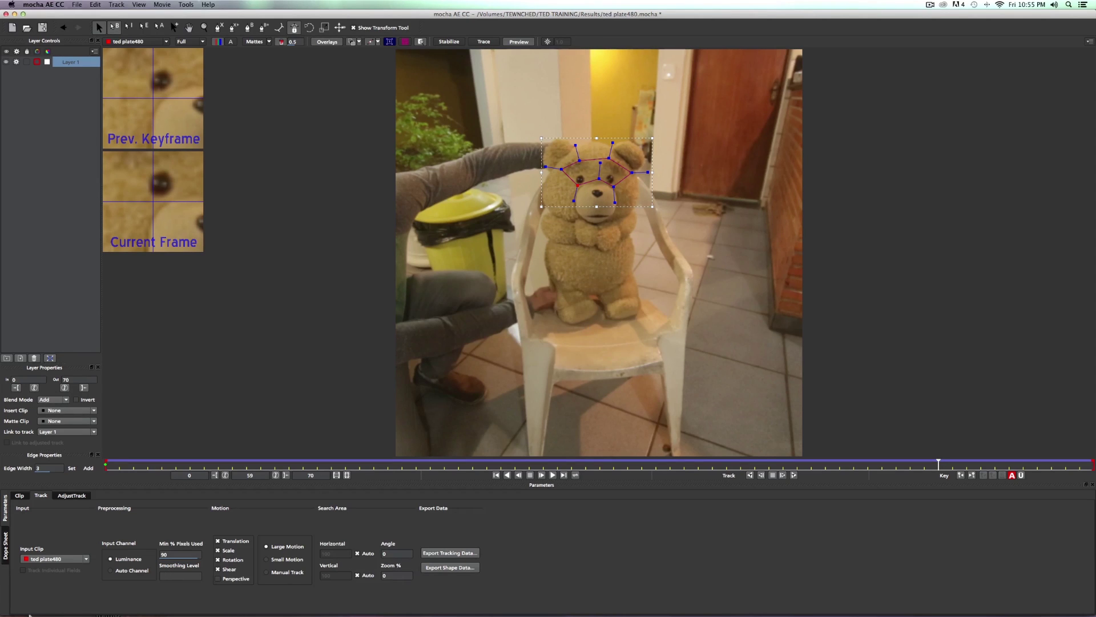
# - Return to After Effects at the first frame and add a null layer, Null 1
pyautogui.click(788, 598)
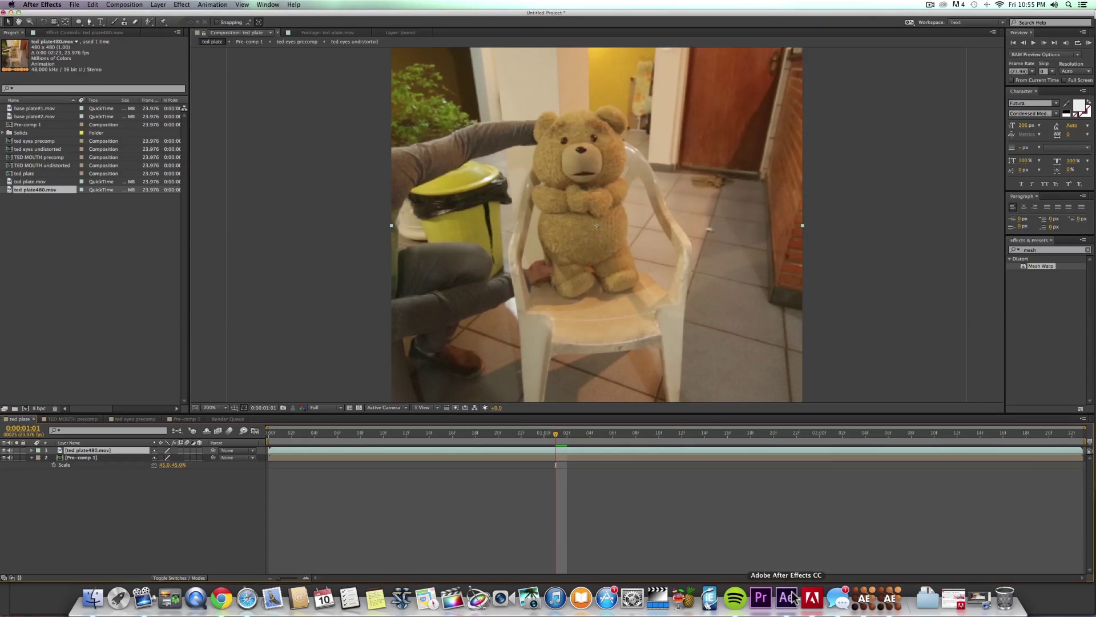
pyautogui.click(350, 437)
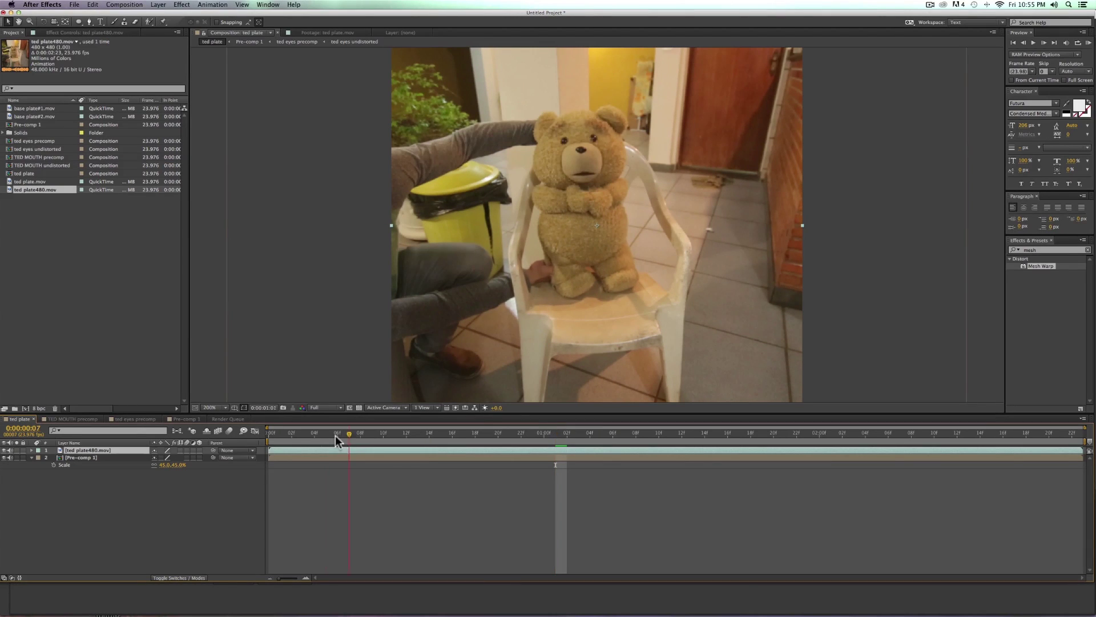
pyautogui.moveTo(334, 435); pyautogui.dragTo(232, 434)
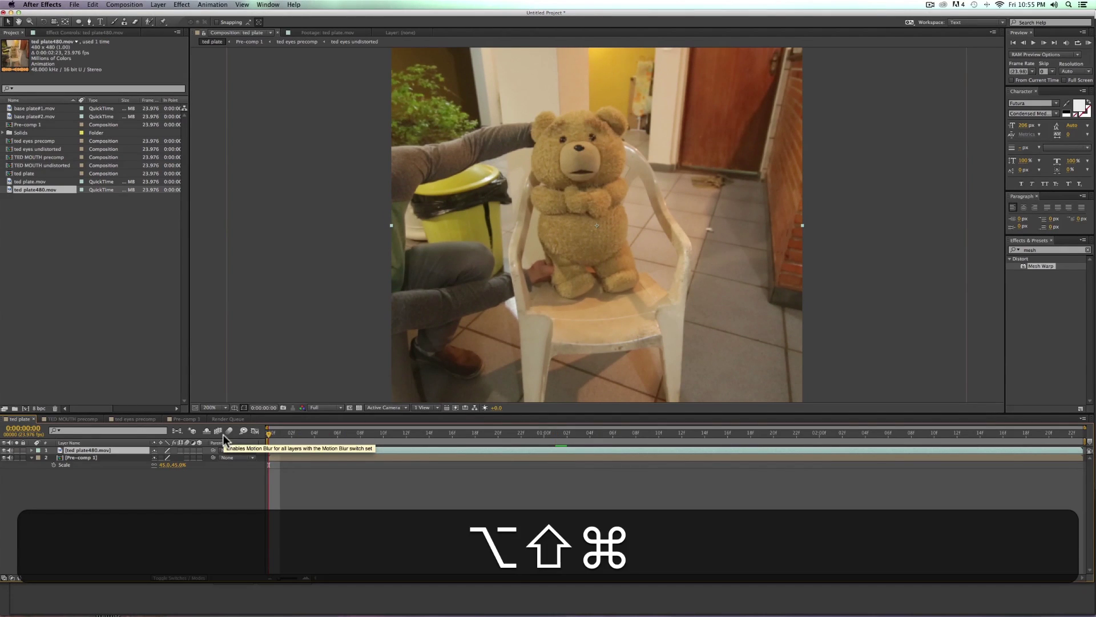
pyautogui.press('alt+shift+super+y')
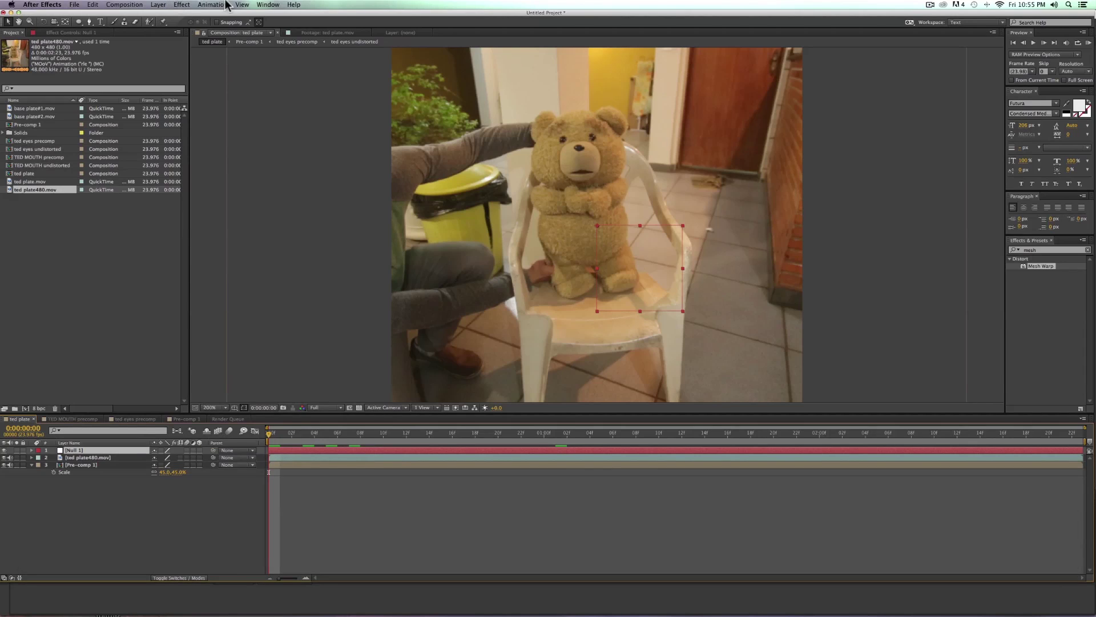
pyautogui.click(226, 5)
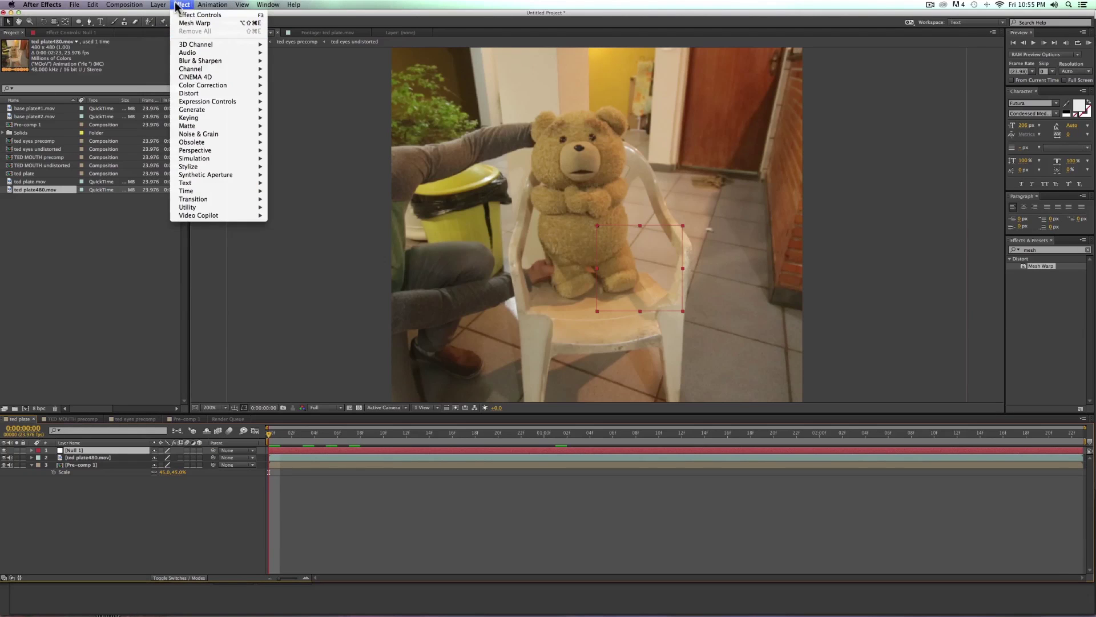
pyautogui.moveTo(165, 14)
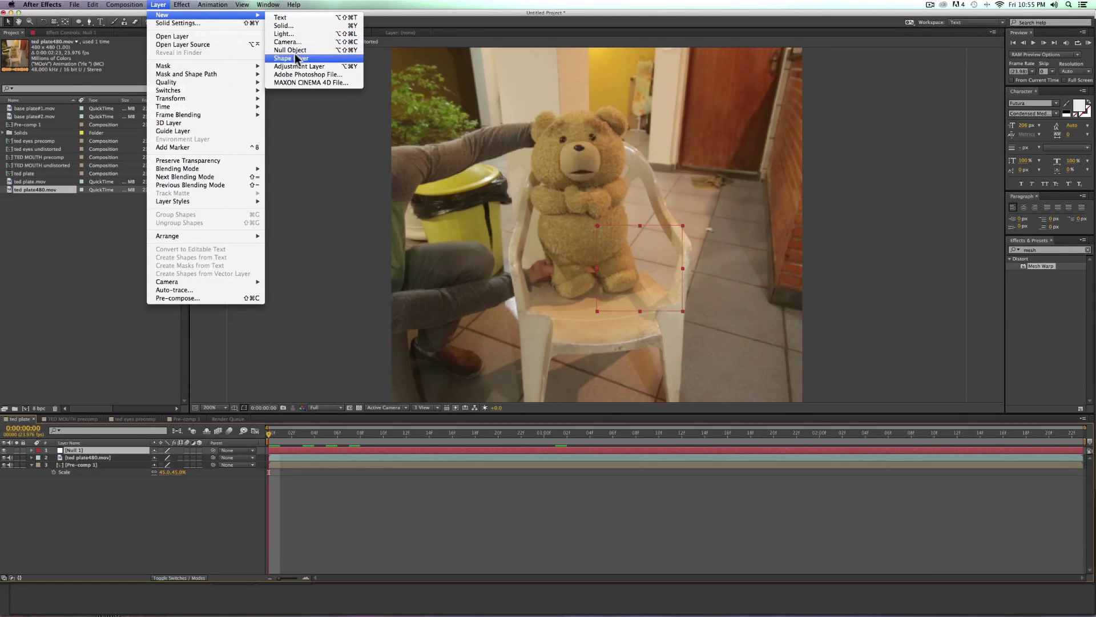
pyautogui.click(208, 540)
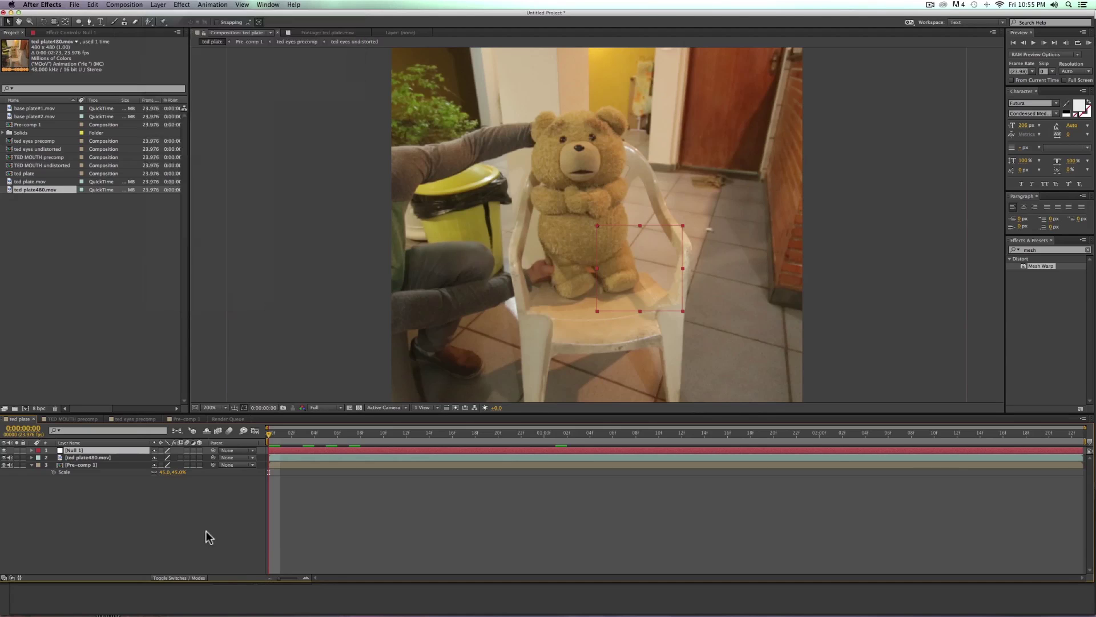
# - Paste the mocha tracking data onto Null 1 and preview the motion
pyautogui.press('super+v')
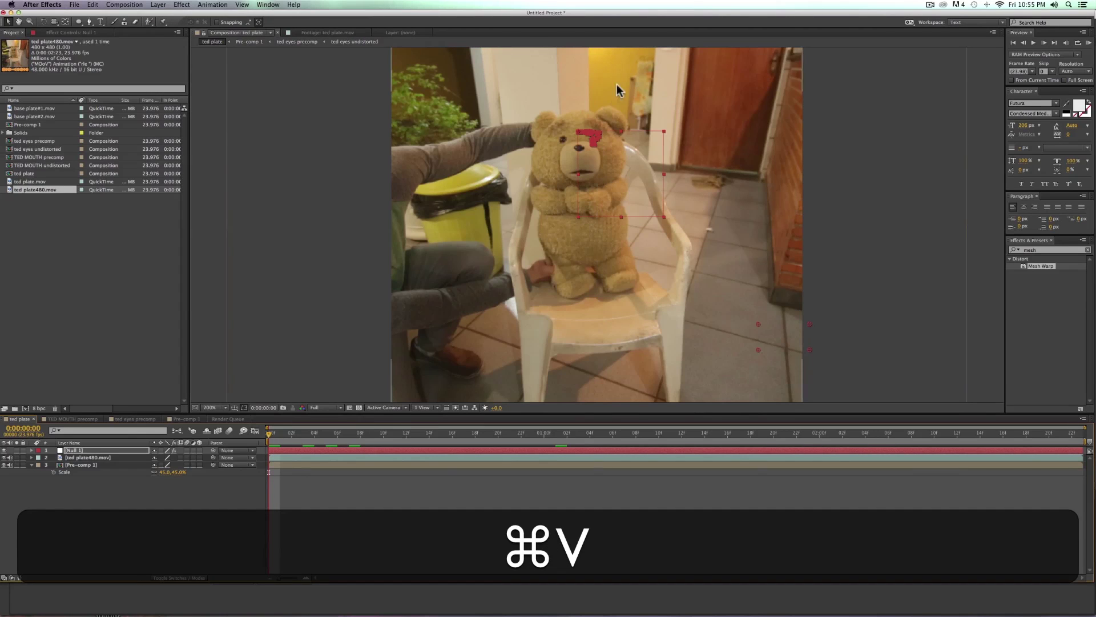
pyautogui.press('space')
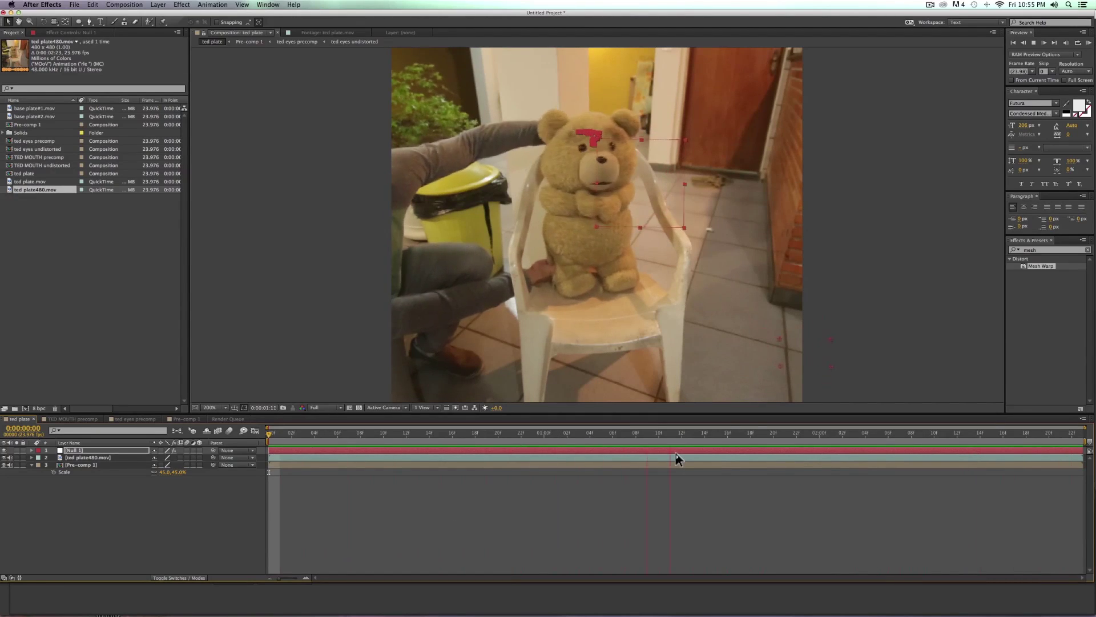
pyautogui.click(28, 181)
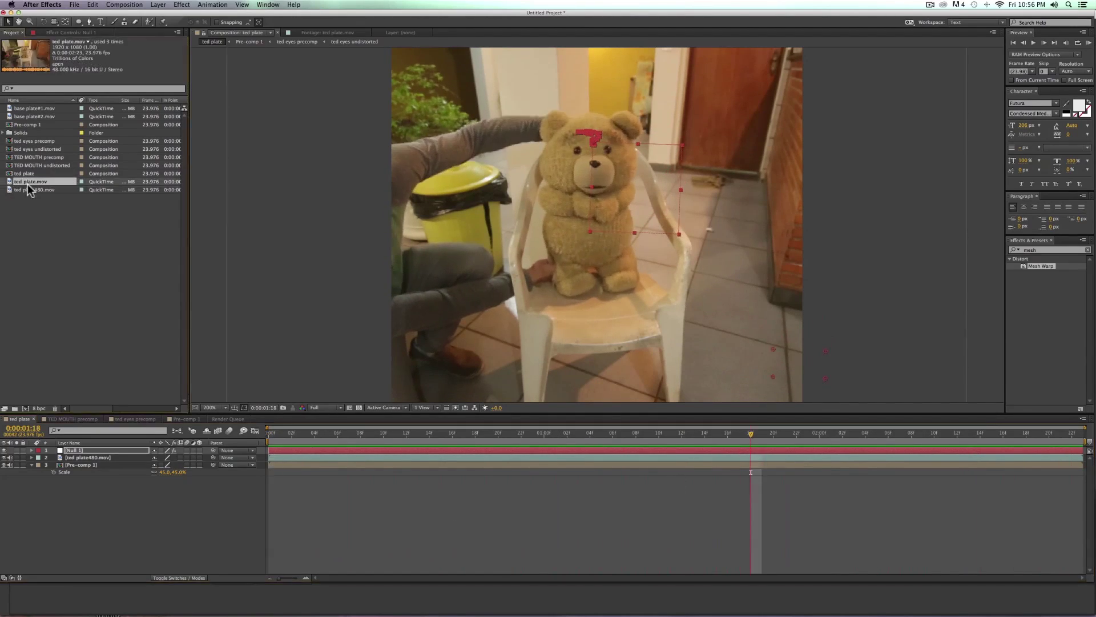
# - Create a ted plate 2 comp from ted plate.mov, fit it, and send it to mocha AE
pyautogui.click(23, 409)
pyautogui.hotkey('shift', '/')
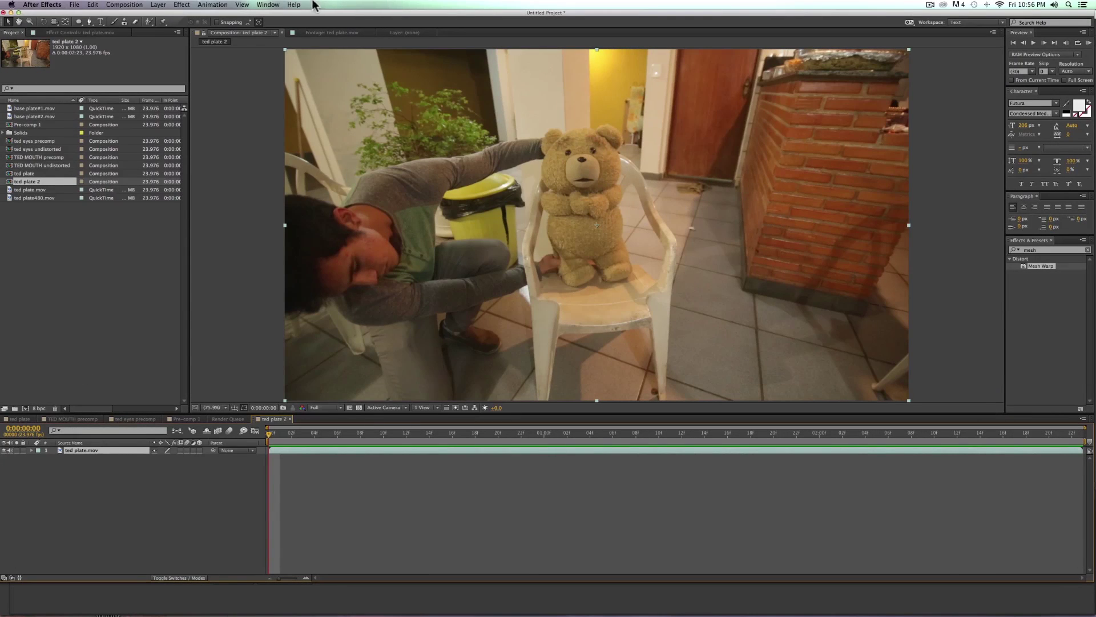
pyautogui.click(158, 4)
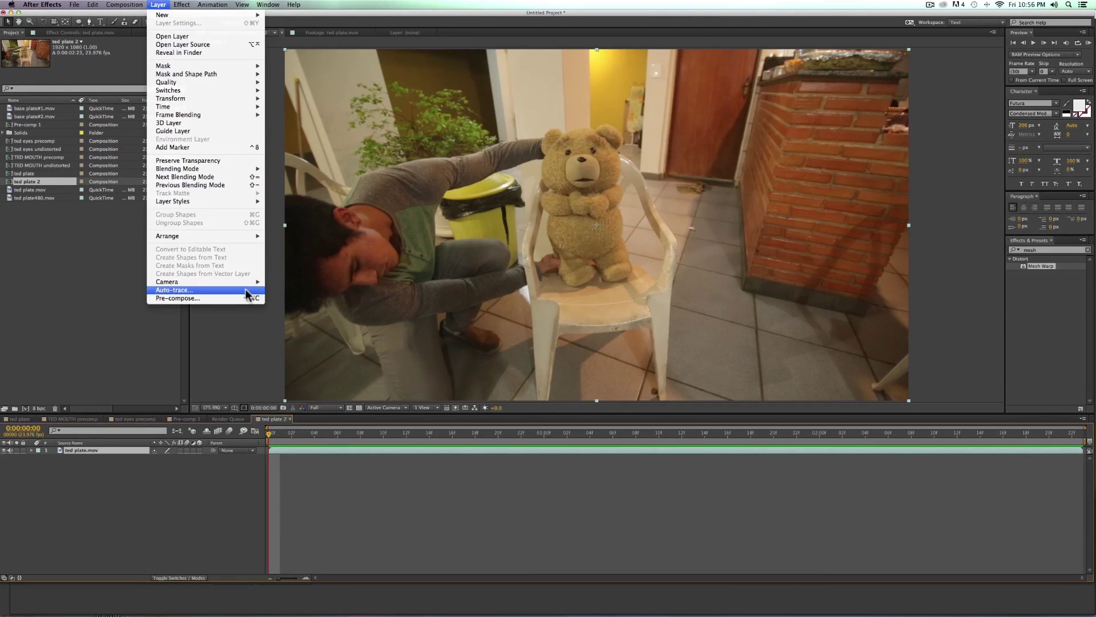
pyautogui.moveTo(212, 5)
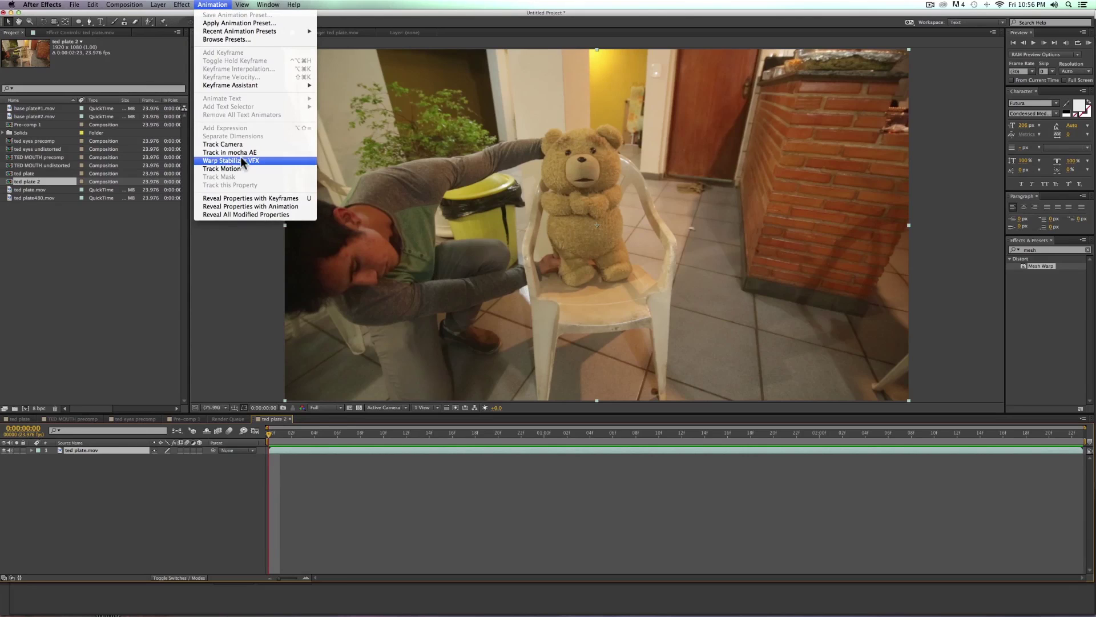
pyautogui.click(248, 153)
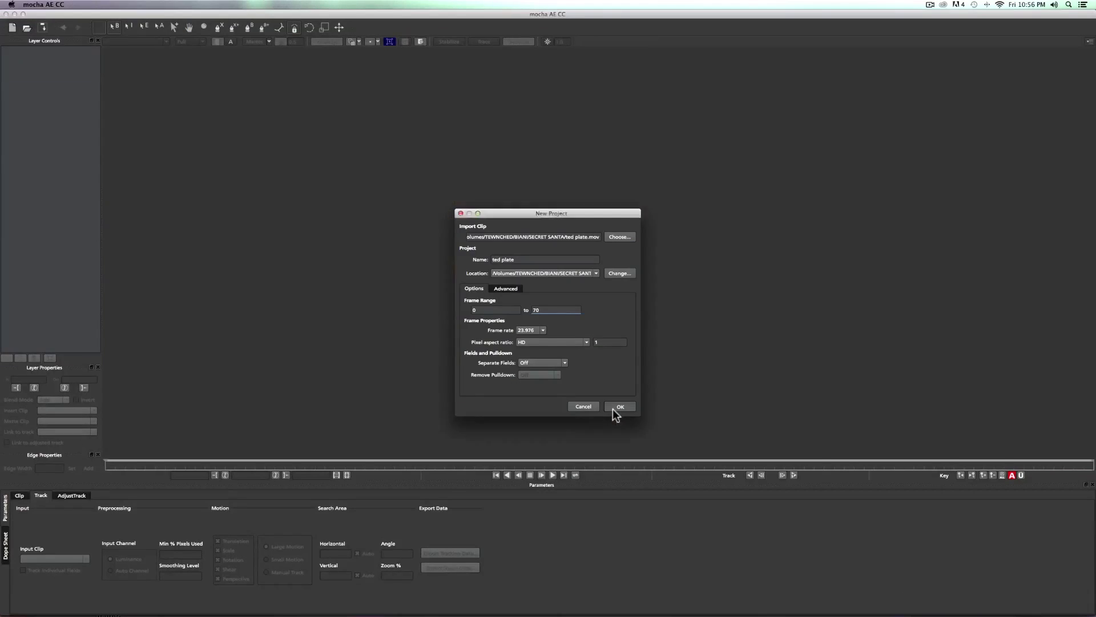
# - Create the mocha project, then draw and track a four-point shape over the bear's eye
pyautogui.click(612, 409)
pyautogui.click(567, 327)
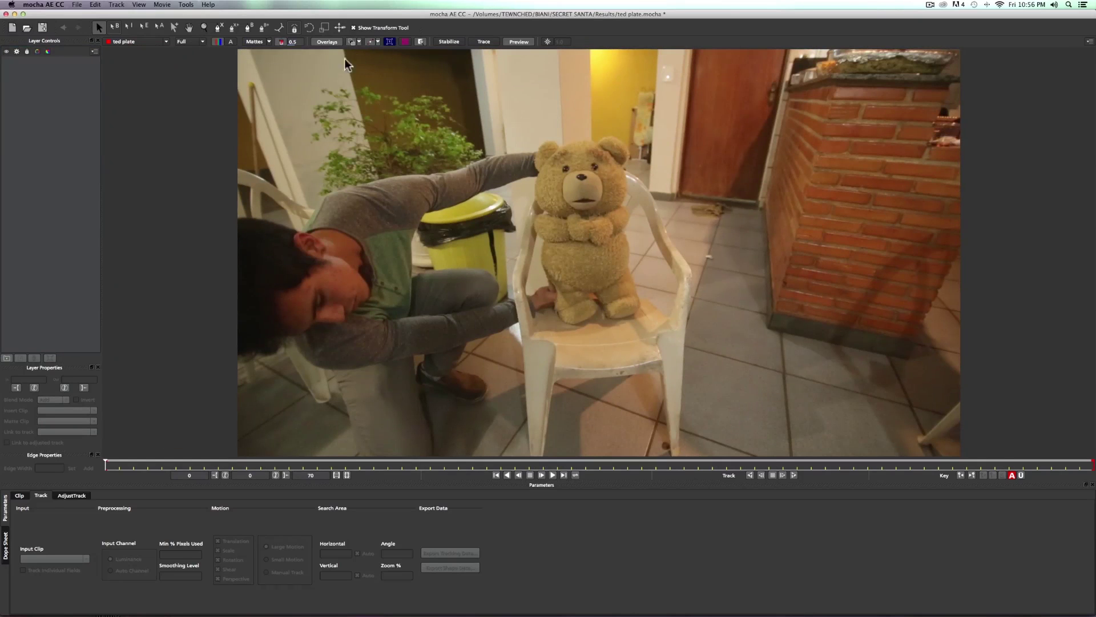
pyautogui.click(590, 144)
pyautogui.click(573, 173)
pyautogui.click(608, 185)
pyautogui.click(618, 158)
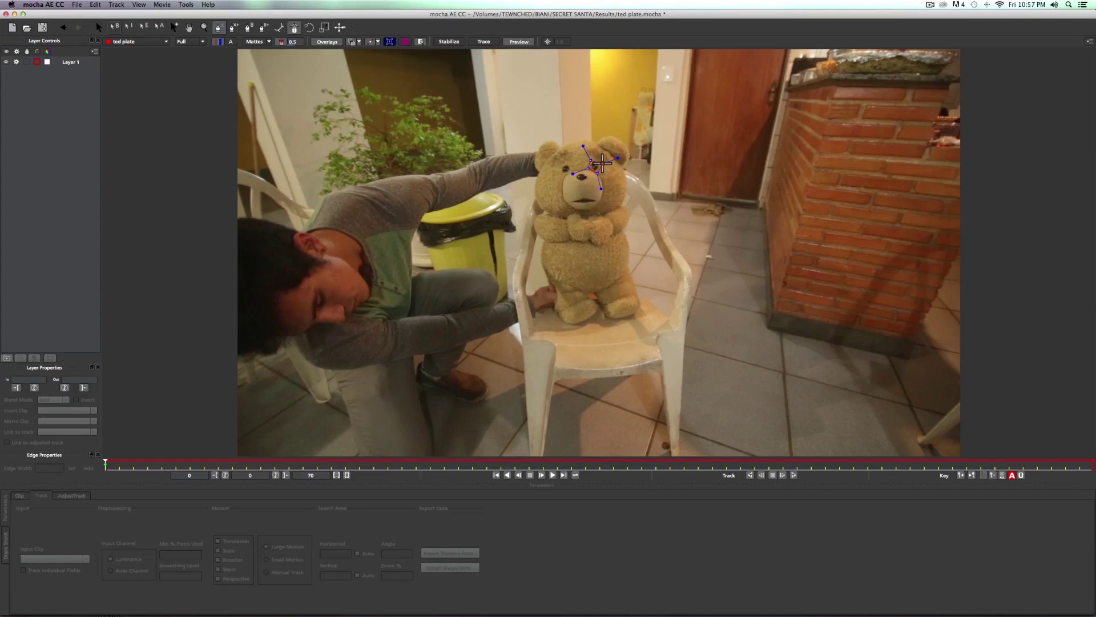
pyautogui.rightClick(592, 158)
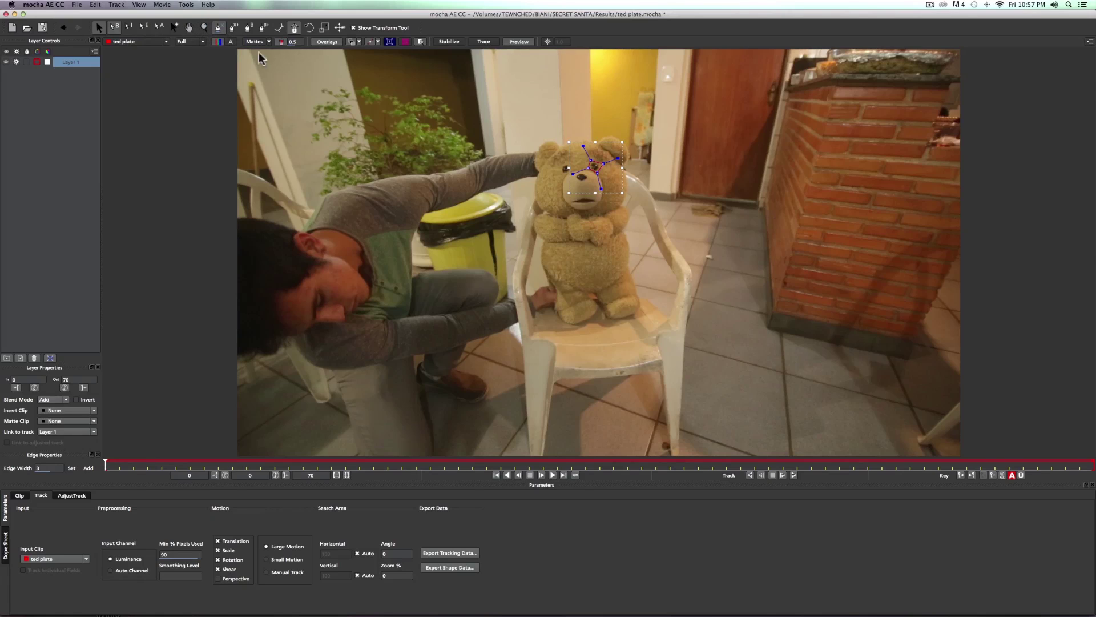
pyautogui.press('t')
# - Draw a second shape on the other eye and track Layer 1 back to frame 1
pyautogui.click(561, 175)
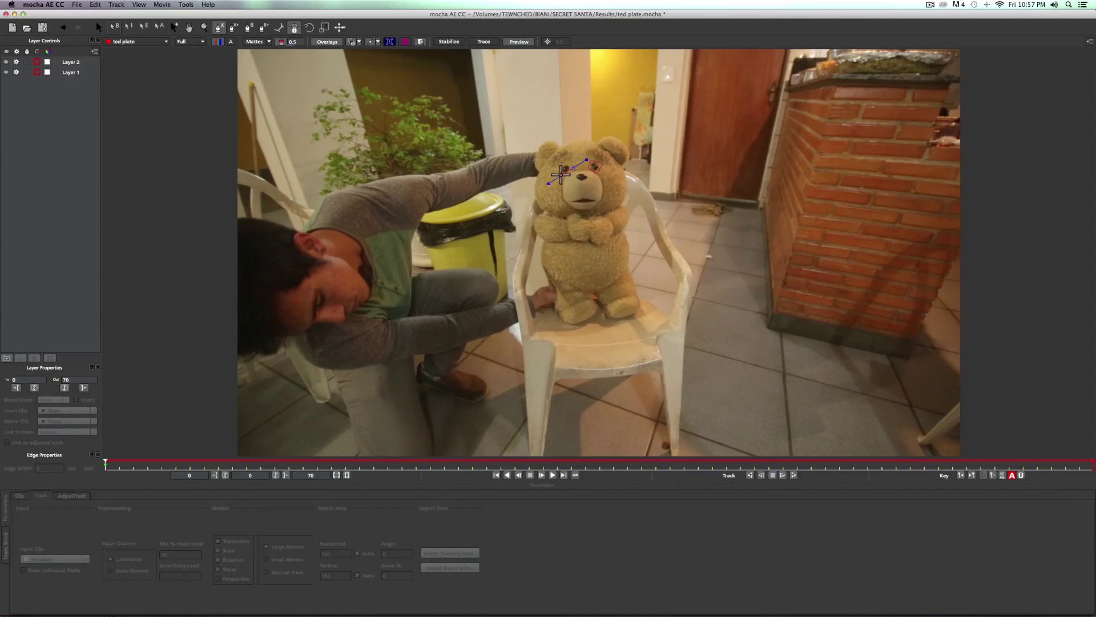
pyautogui.click(568, 146)
pyautogui.rightClick(571, 166)
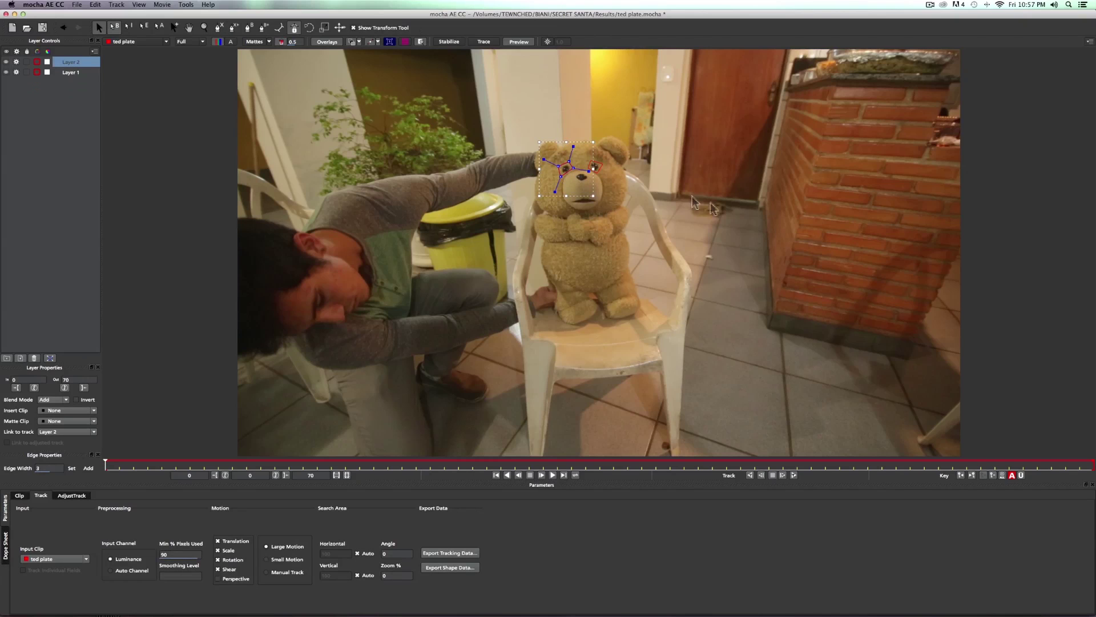
pyautogui.click(794, 475)
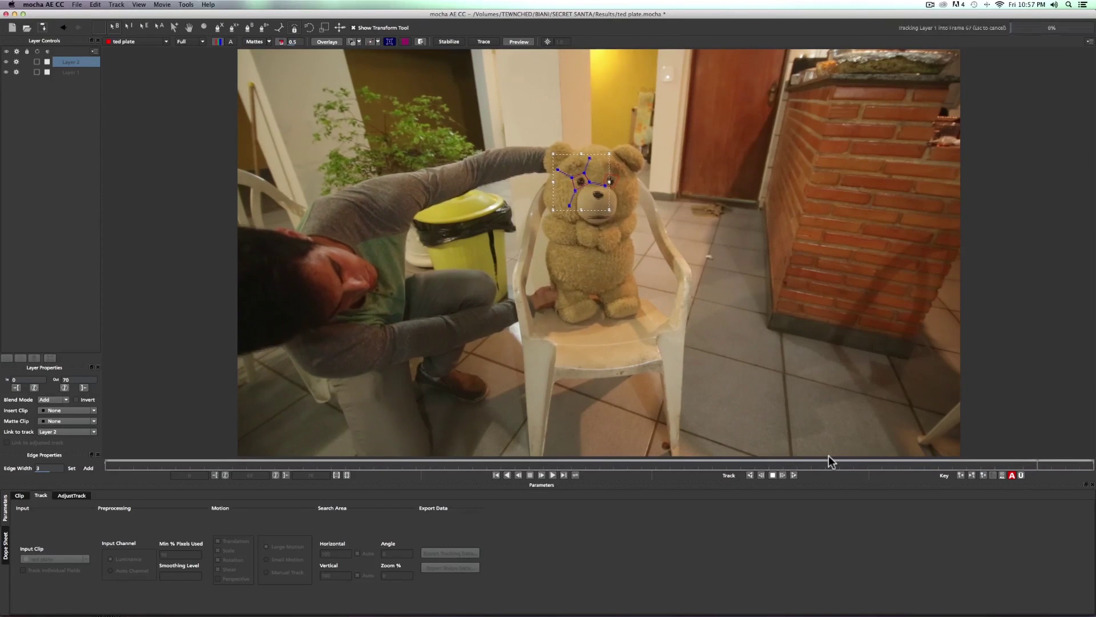
pyautogui.click(608, 177)
# - Export Layer 1's tracking as After Effects Transform Data
pyautogui.click(449, 553)
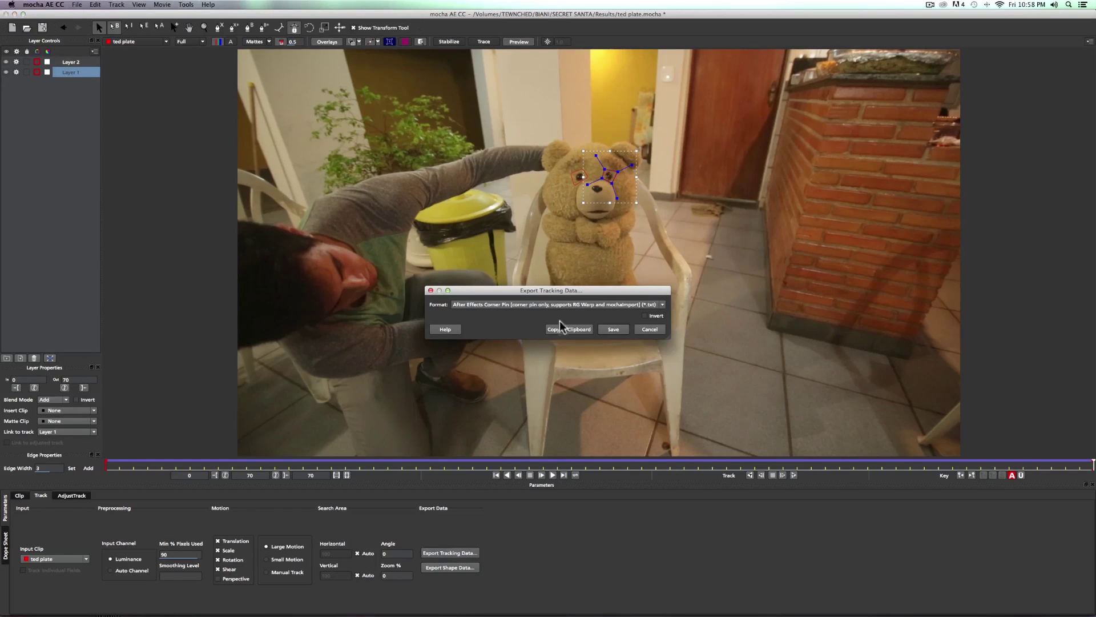
pyautogui.click(599, 305)
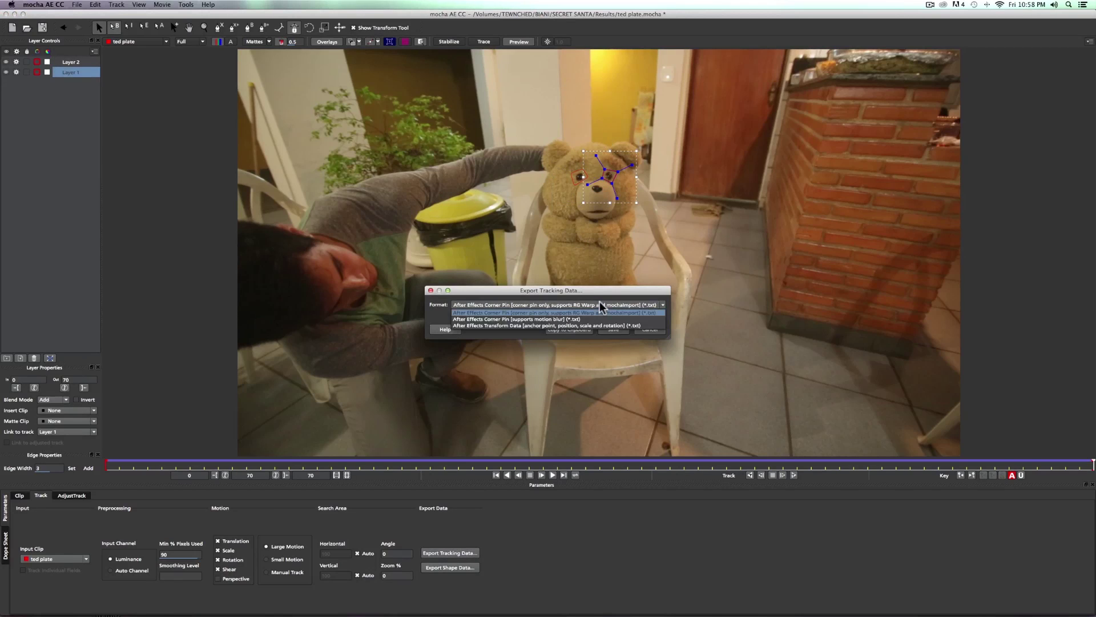
pyautogui.click(530, 326)
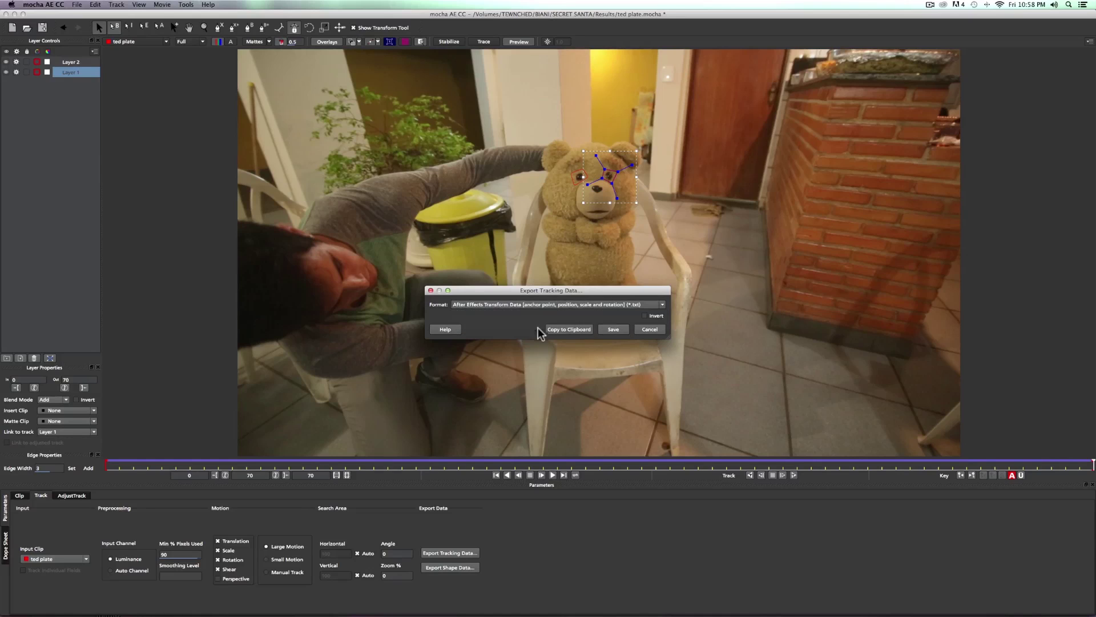
pyautogui.click(624, 328)
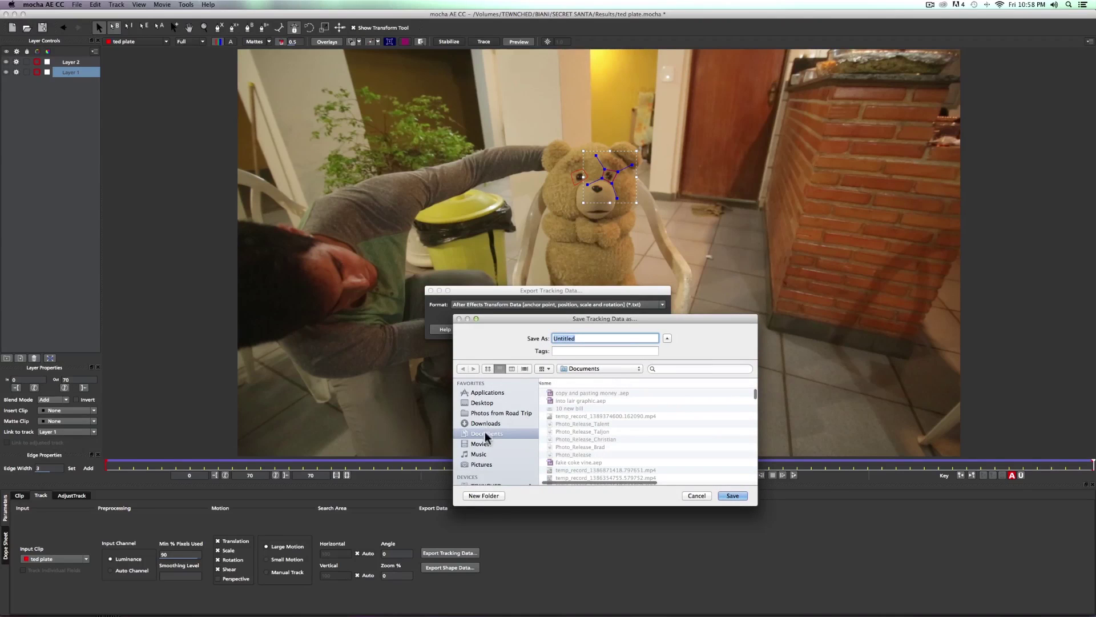
# - Save the export as left eye in TED TRAINING, overwriting the existing file
pyautogui.scroll(-3, 500, 434)
pyautogui.click(501, 436)
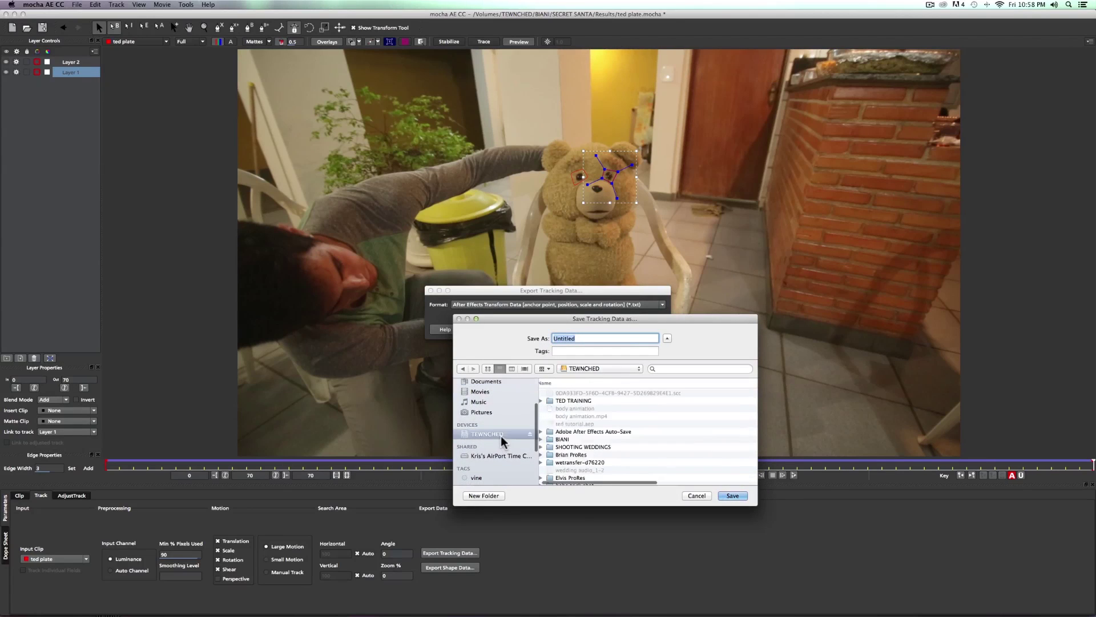
pyautogui.doubleClick(573, 400)
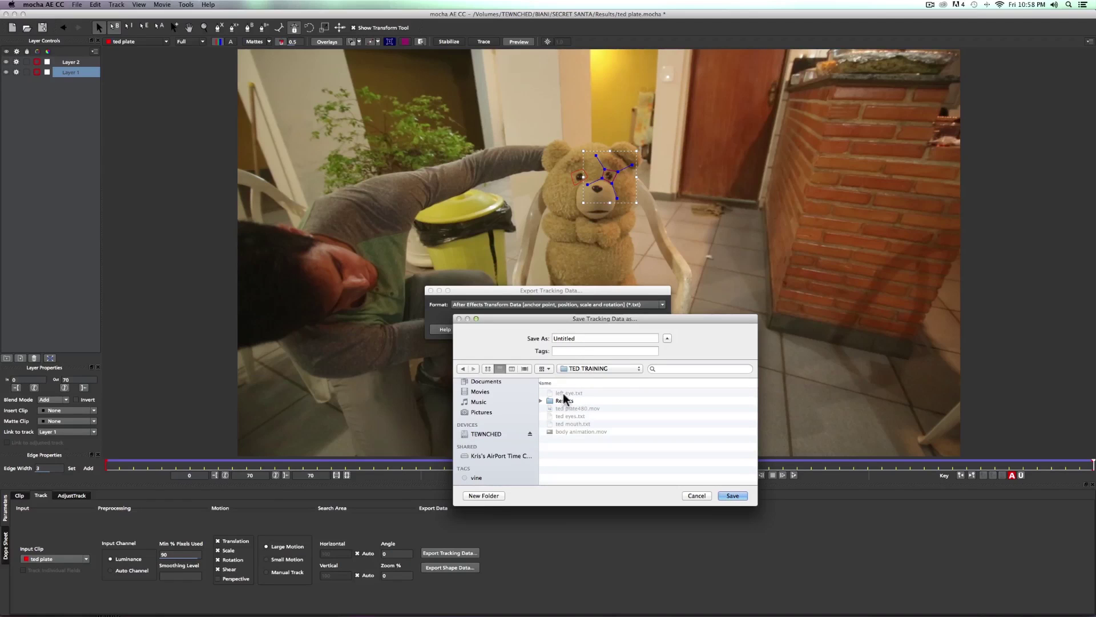
pyautogui.click(733, 495)
pyautogui.click(575, 337)
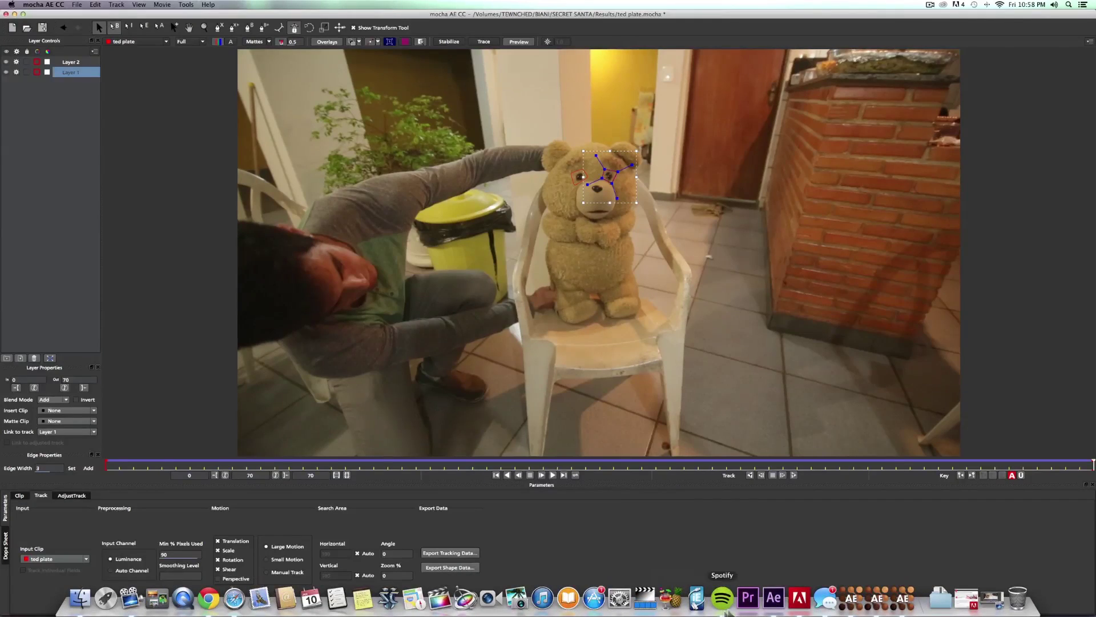
pyautogui.click(723, 595)
# - Load the left eye.txt track in MochaImport+ for ted plate.mov
pyautogui.click(268, 5)
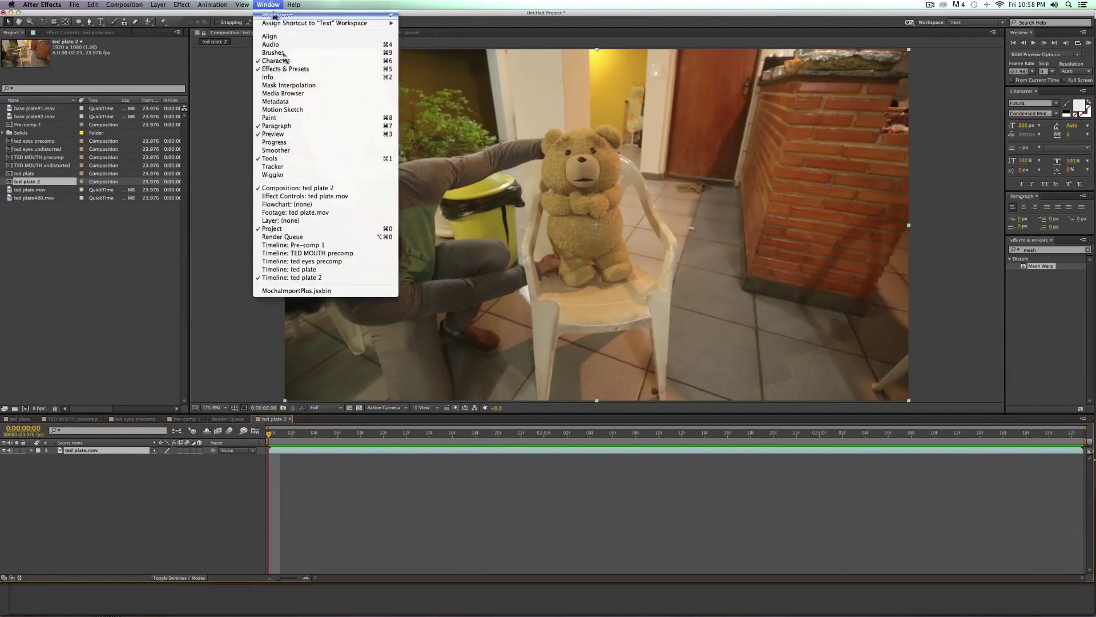
pyautogui.click(308, 291)
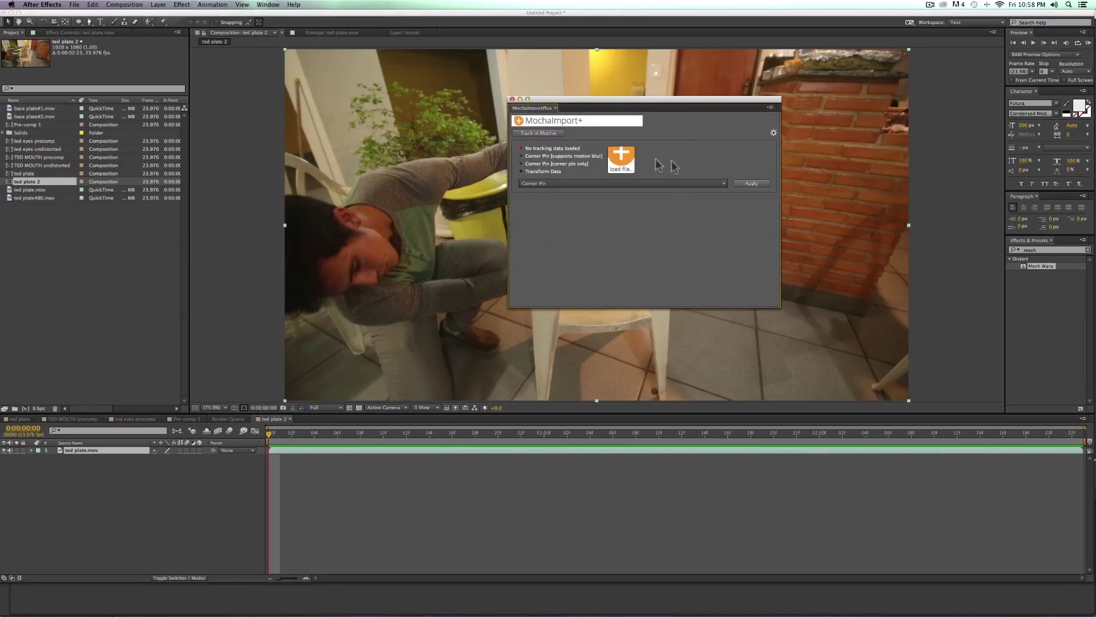
pyautogui.click(611, 163)
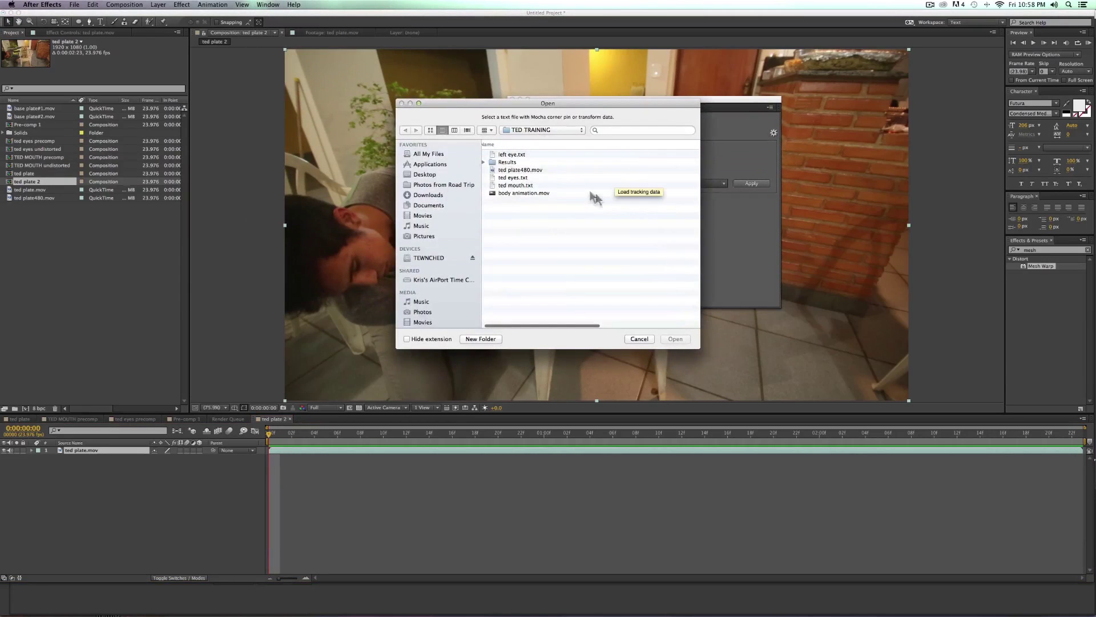
pyautogui.click(520, 156)
pyautogui.click(682, 340)
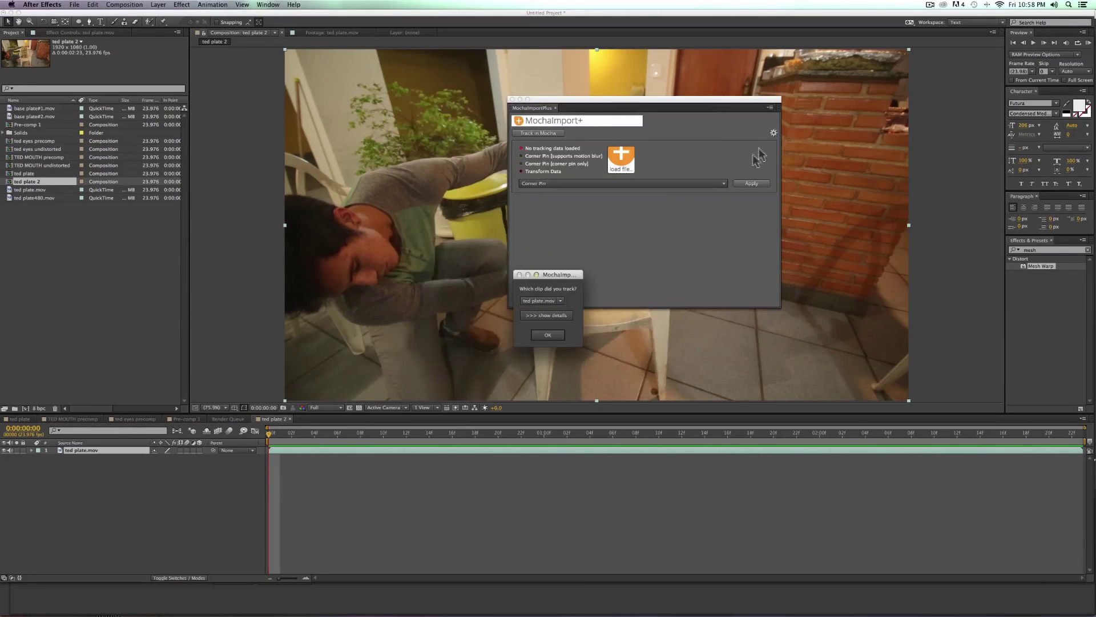
pyautogui.click(547, 335)
# - Apply the track as Stabilize, eliminating movement completely, then close MochaImport+ and preview
pyautogui.click(593, 183)
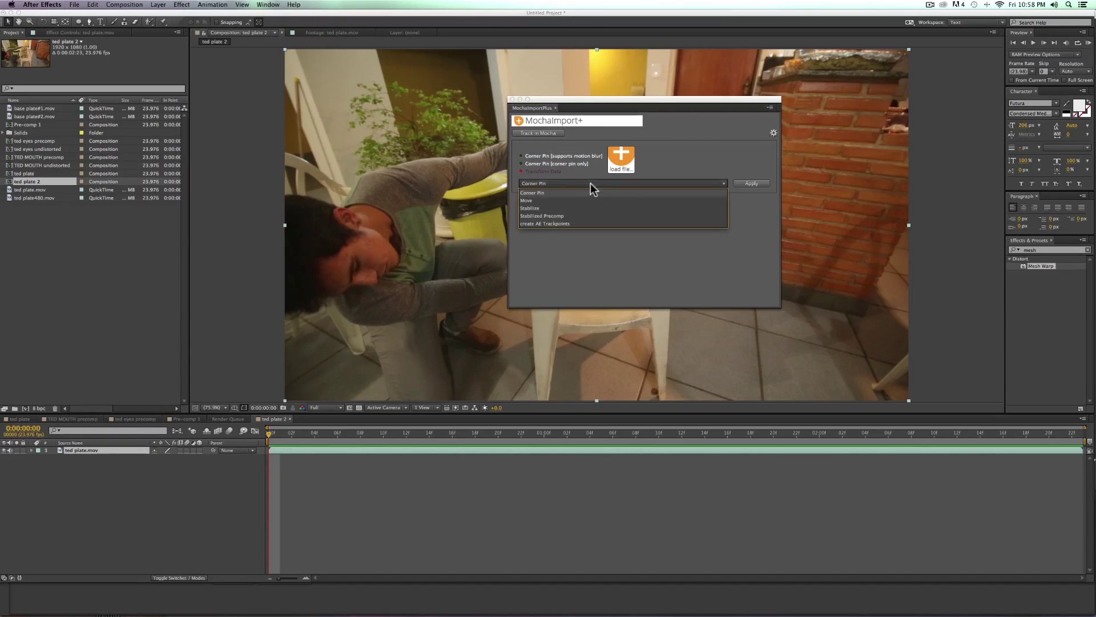
pyautogui.click(568, 209)
pyautogui.click(757, 183)
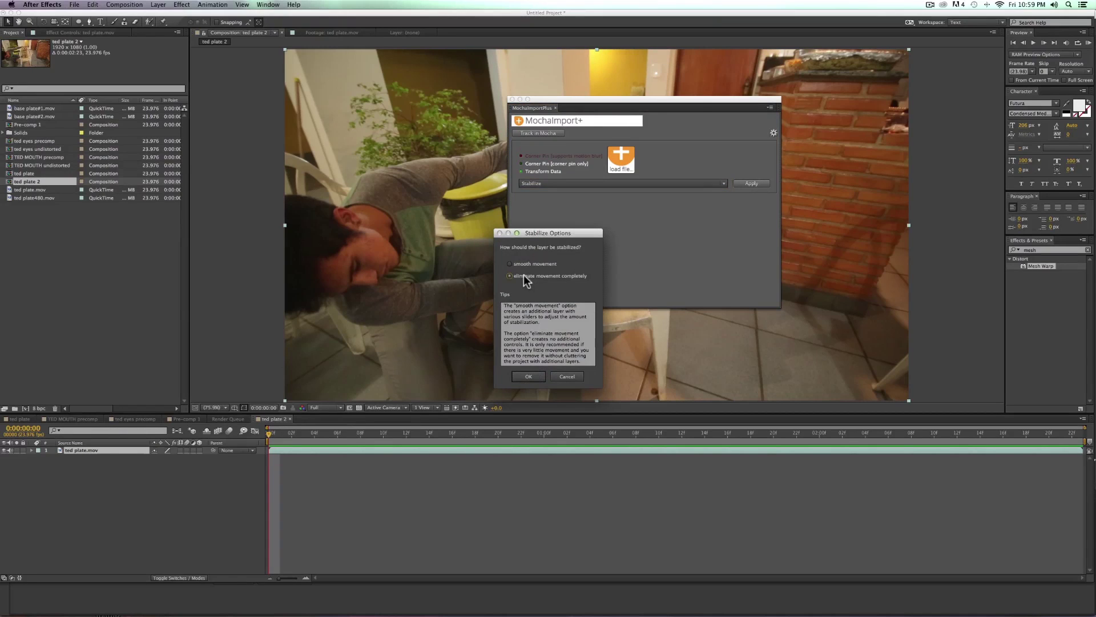
pyautogui.click(537, 376)
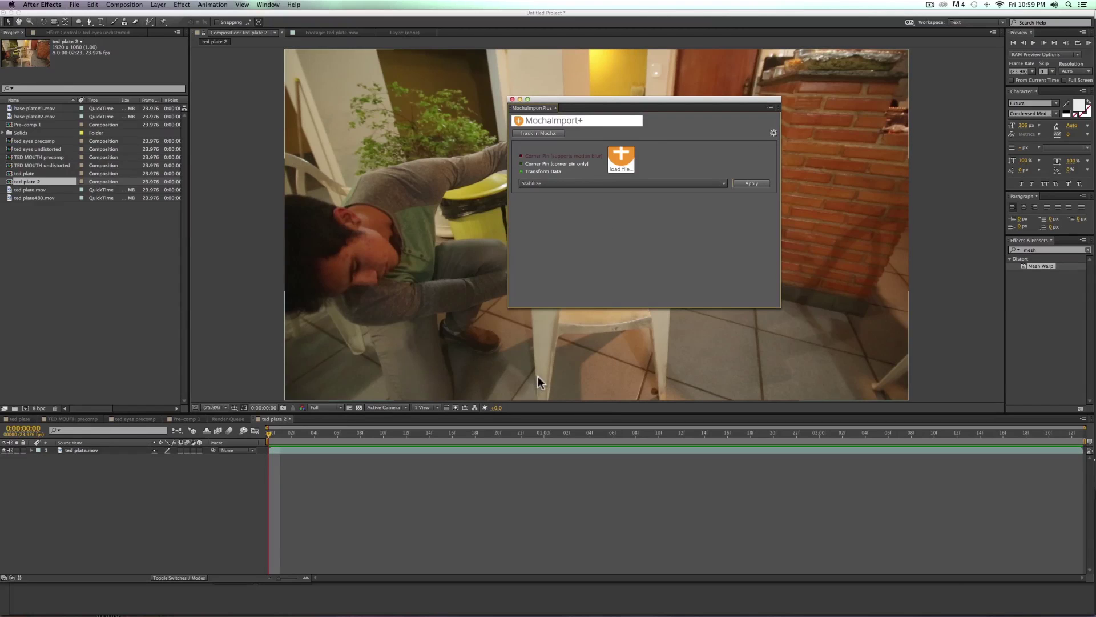
pyautogui.click(512, 99)
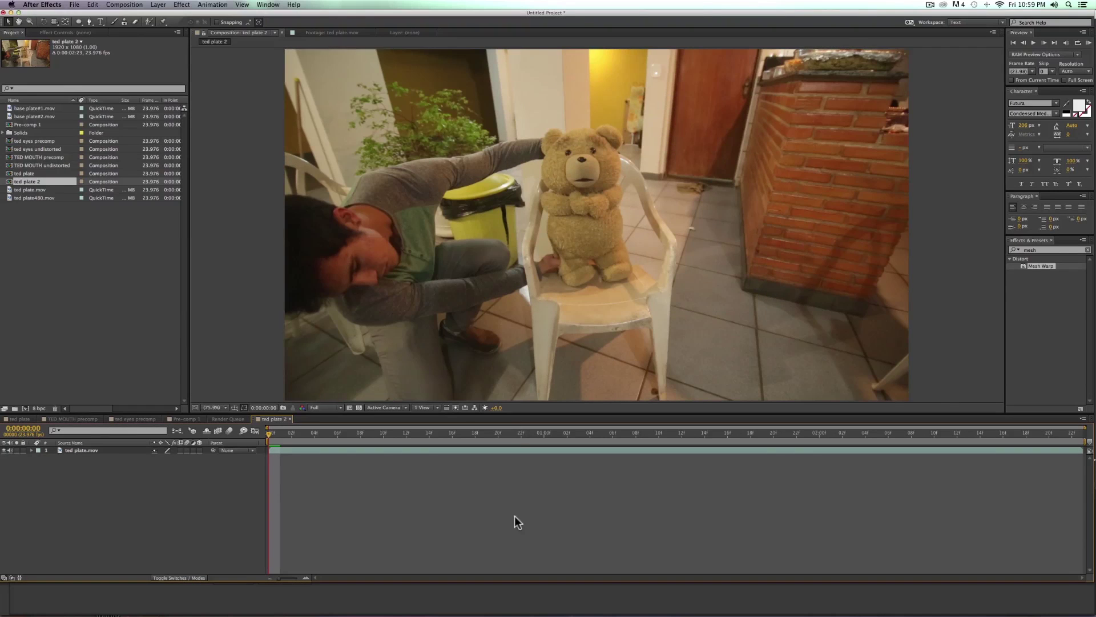
pyautogui.press('space')
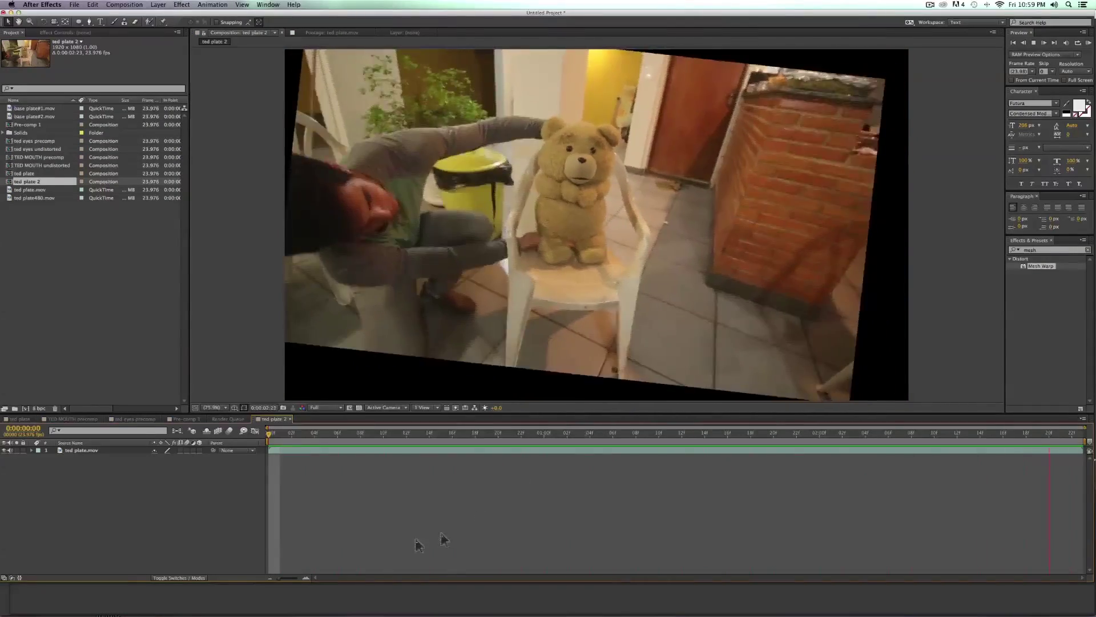
# - Delete all Scale keyframes on ted plate.mov so it holds at 100%
pyautogui.press('space')
pyautogui.click(76, 451)
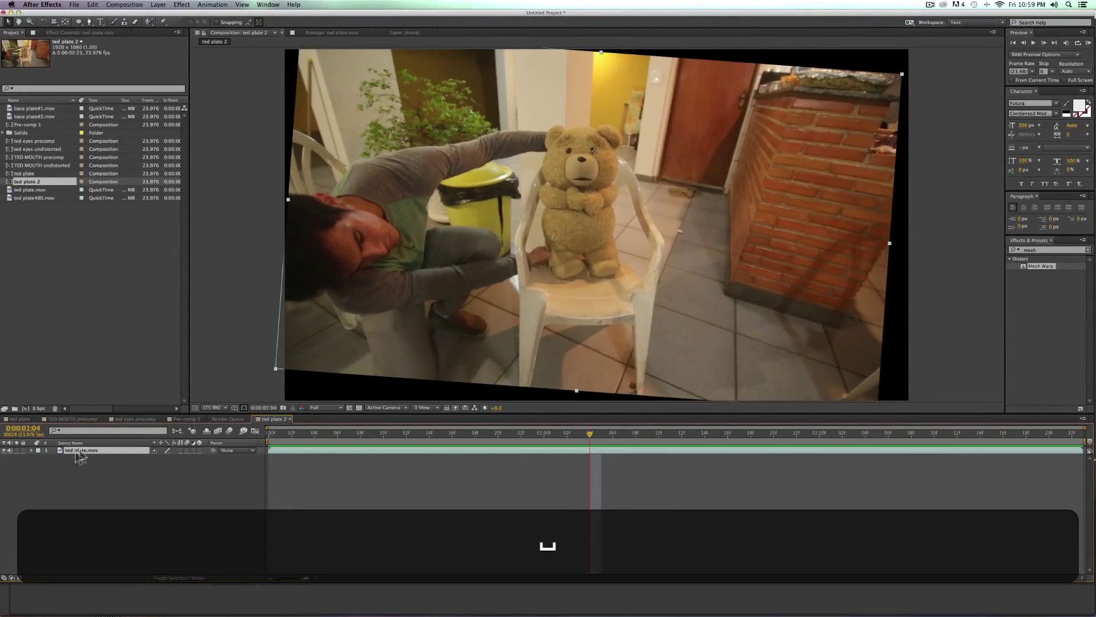
pyautogui.press('s')
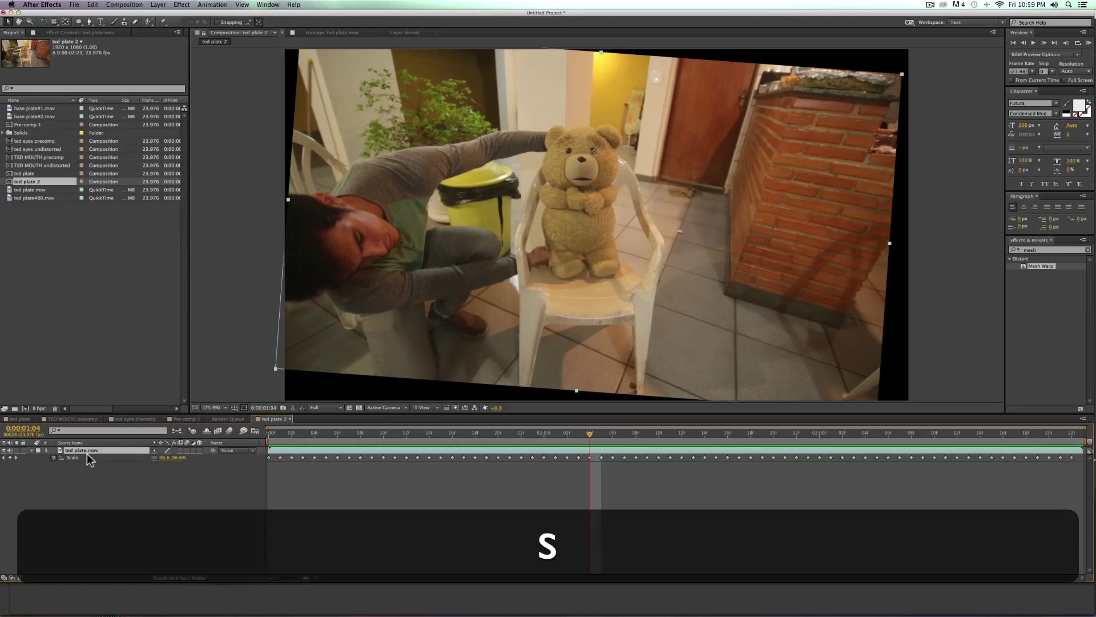
pyautogui.press('Home')
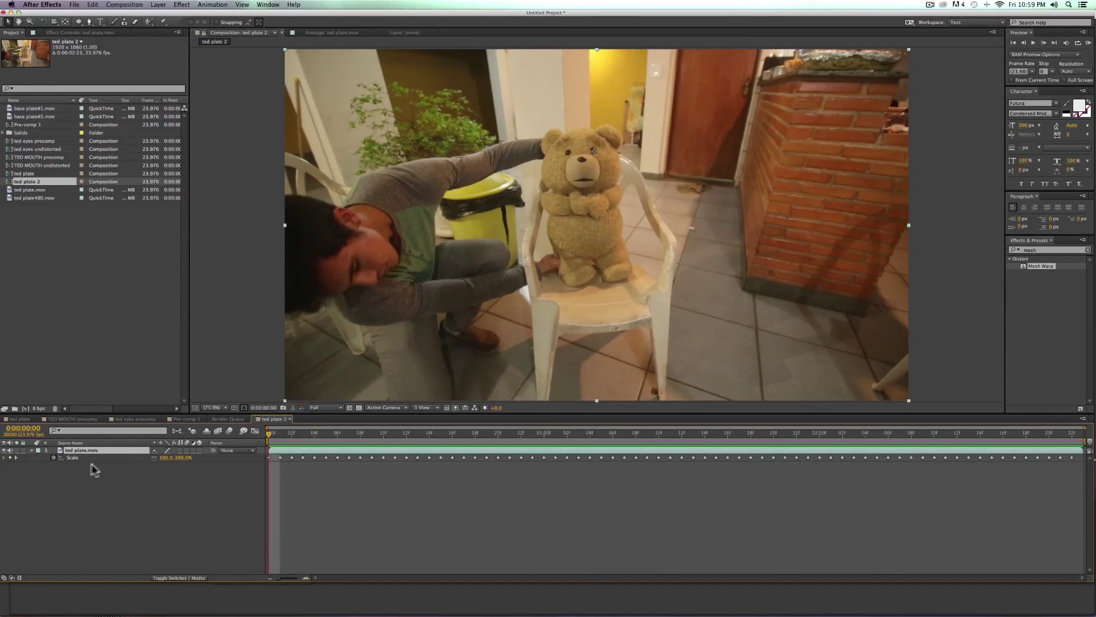
pyautogui.click(76, 459)
pyautogui.press('BackSpace')
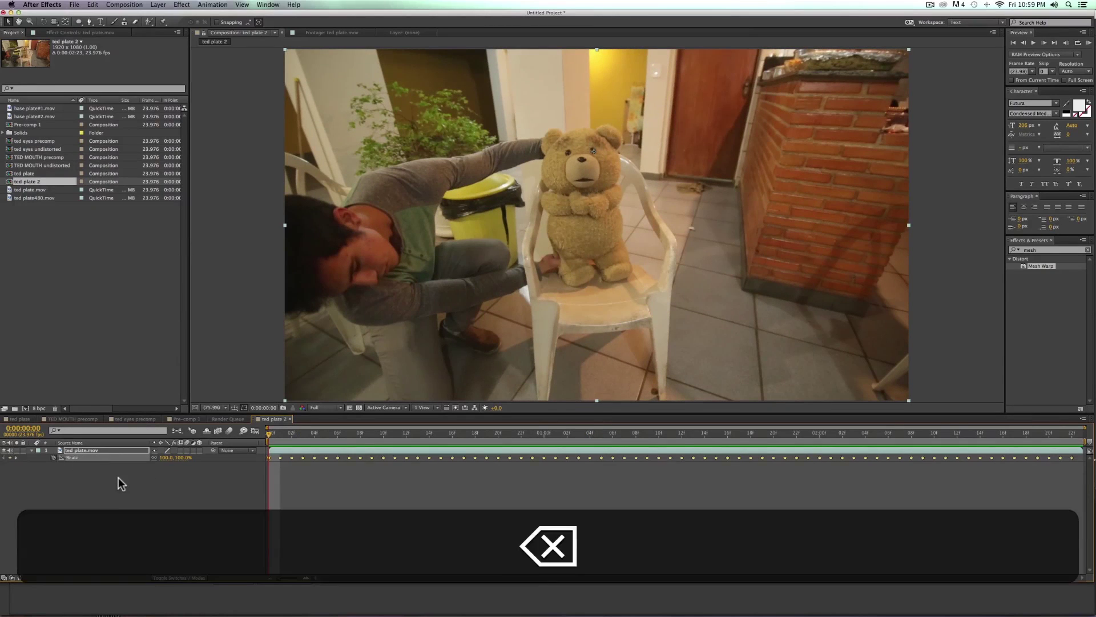
# - Preview the stabilized shot zoomed in on the eyes, then fit the frame
pyautogui.press('space')
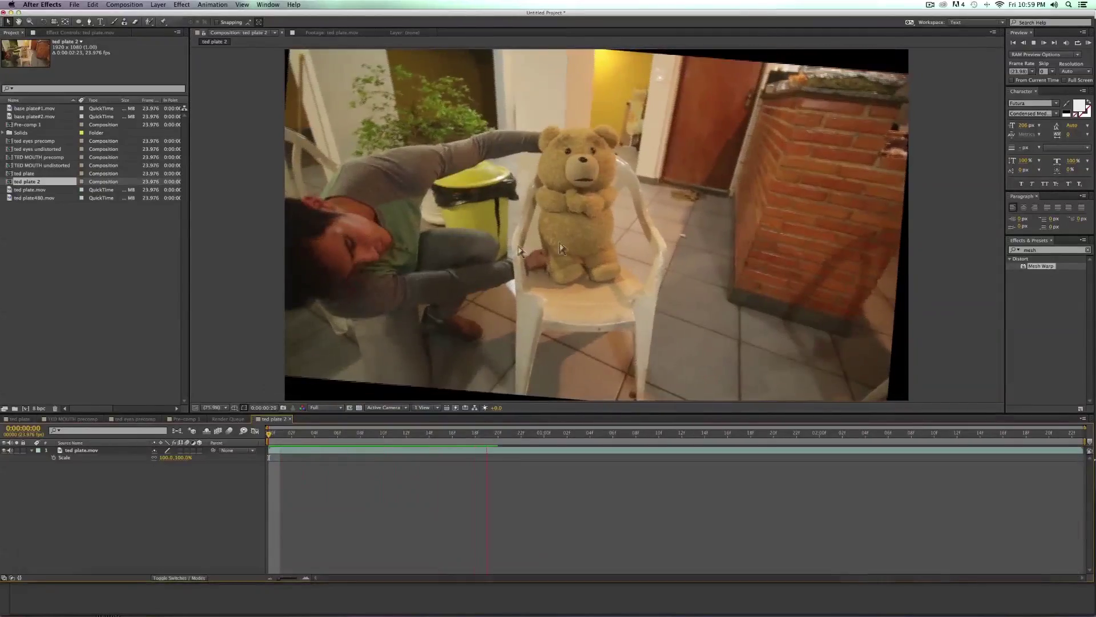
pyautogui.press('space')
pyautogui.press('h')
pyautogui.scroll(3, 628, 175)
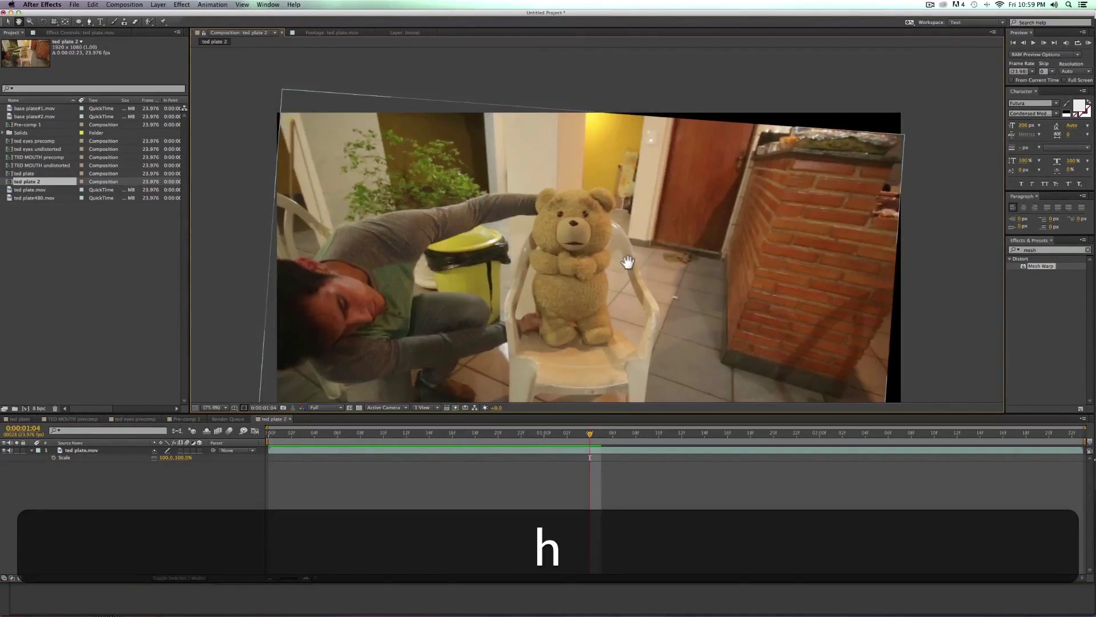
pyautogui.press('space')
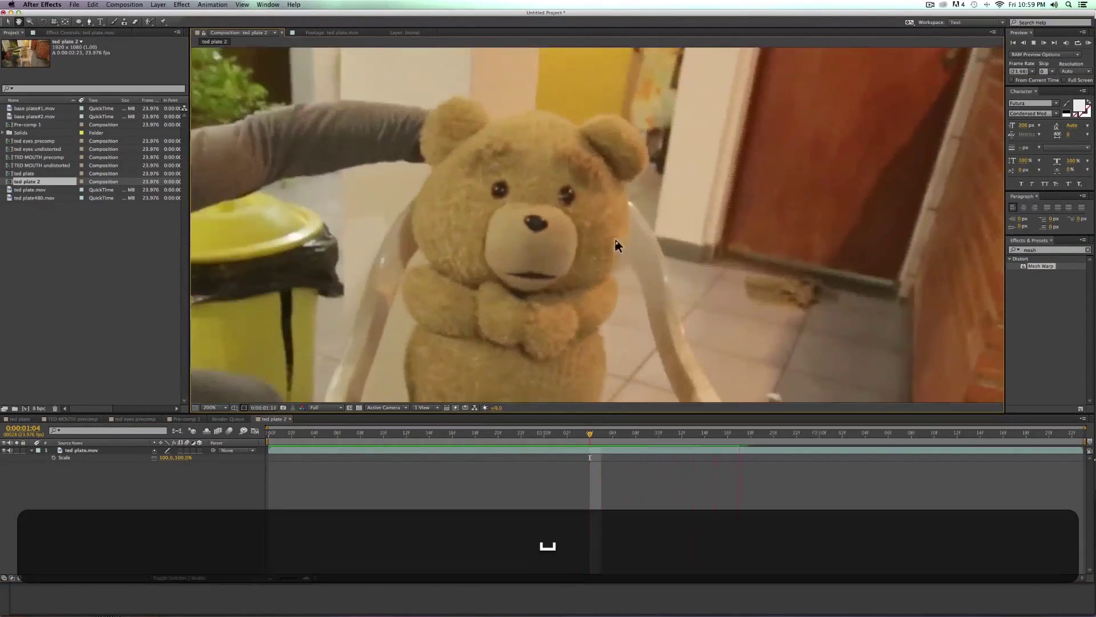
pyautogui.scroll(4, 617, 265)
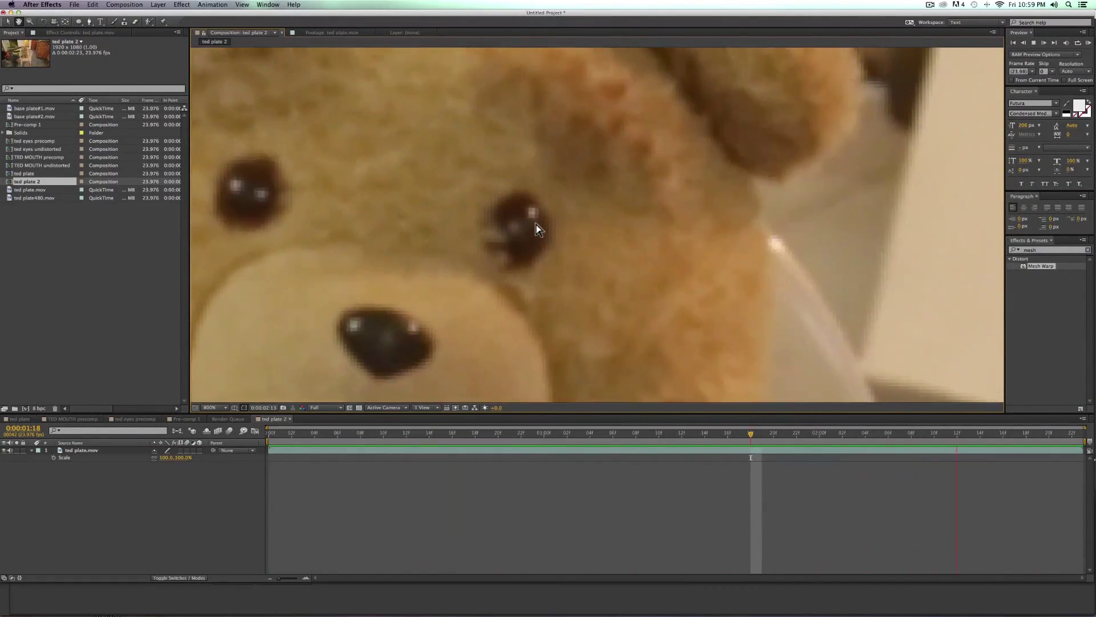
pyautogui.press('space')
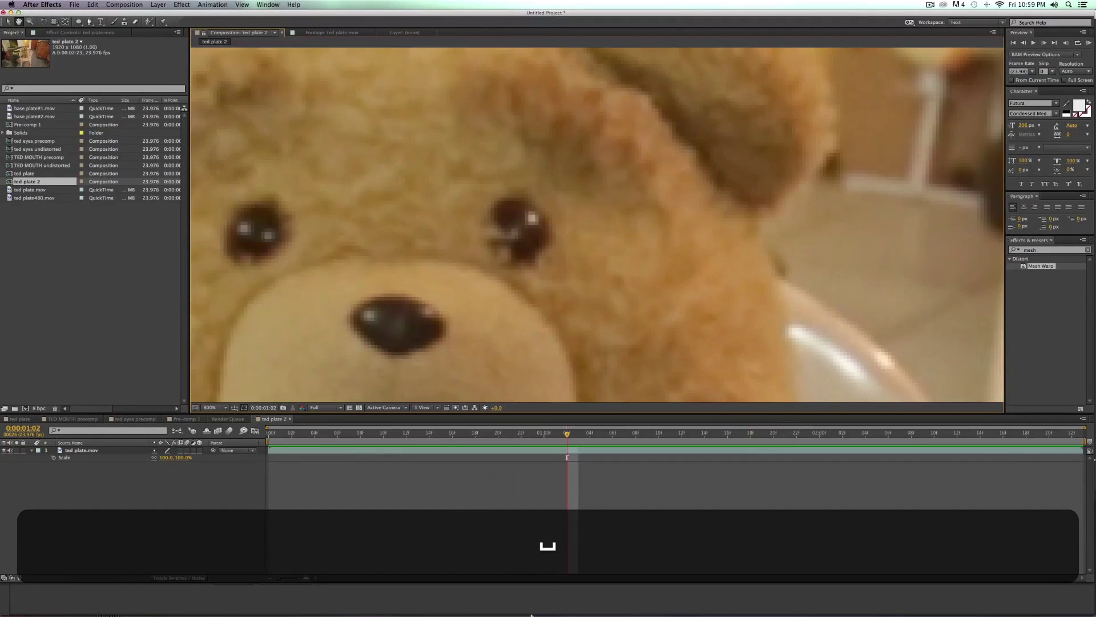
pyautogui.press('shift')
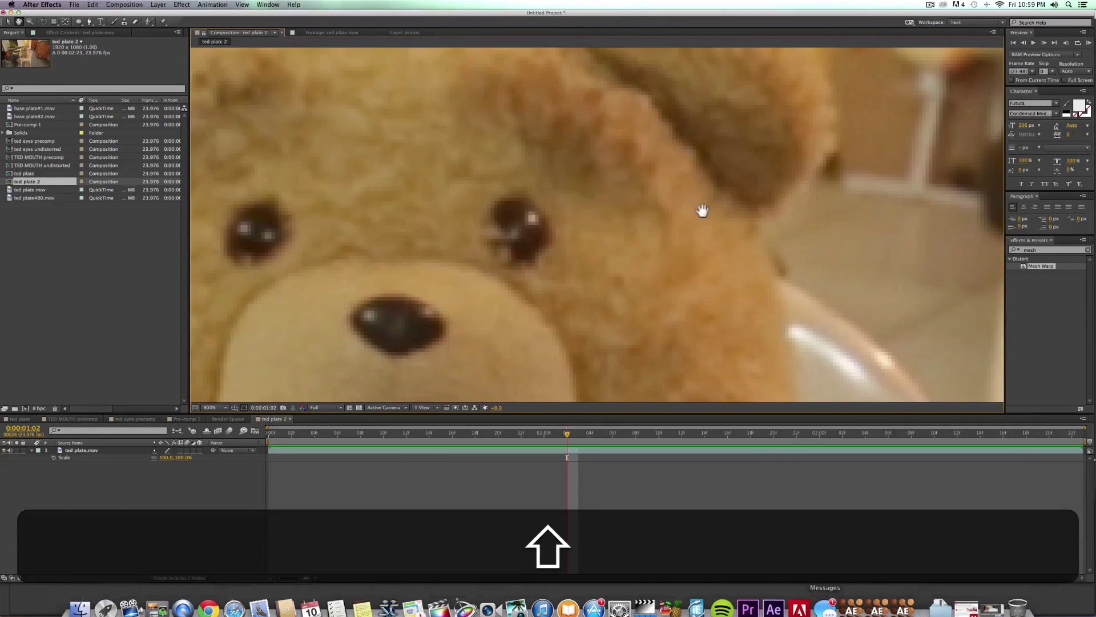
pyautogui.hotkey('shift', '/')
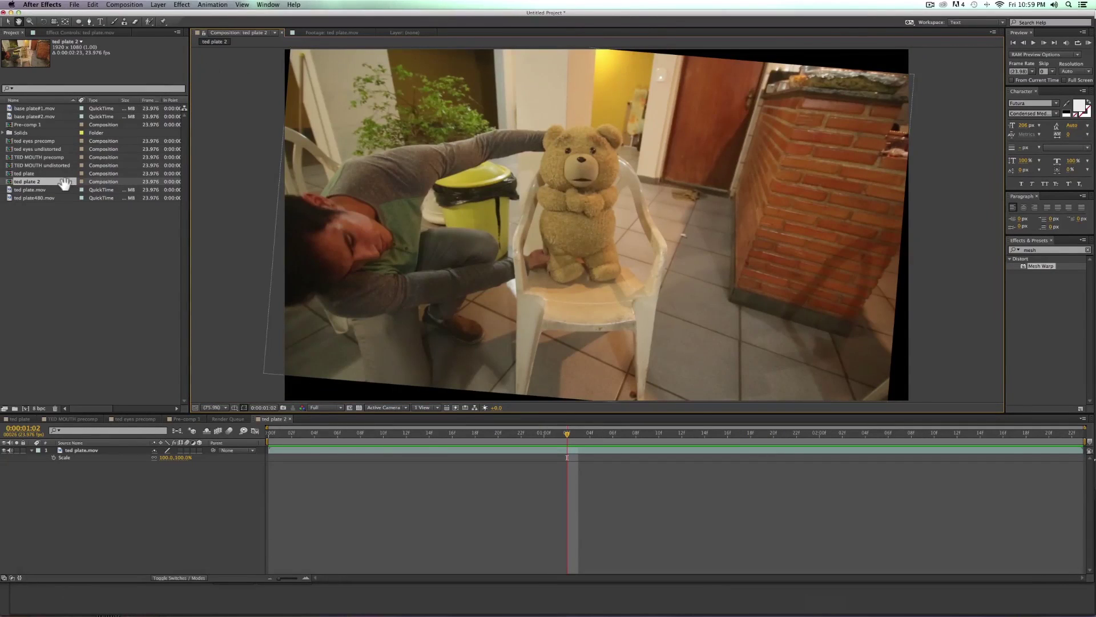
# - Rename the ted plate 2 composition to 'left eye'
pyautogui.press('v')
pyautogui.press('Return')
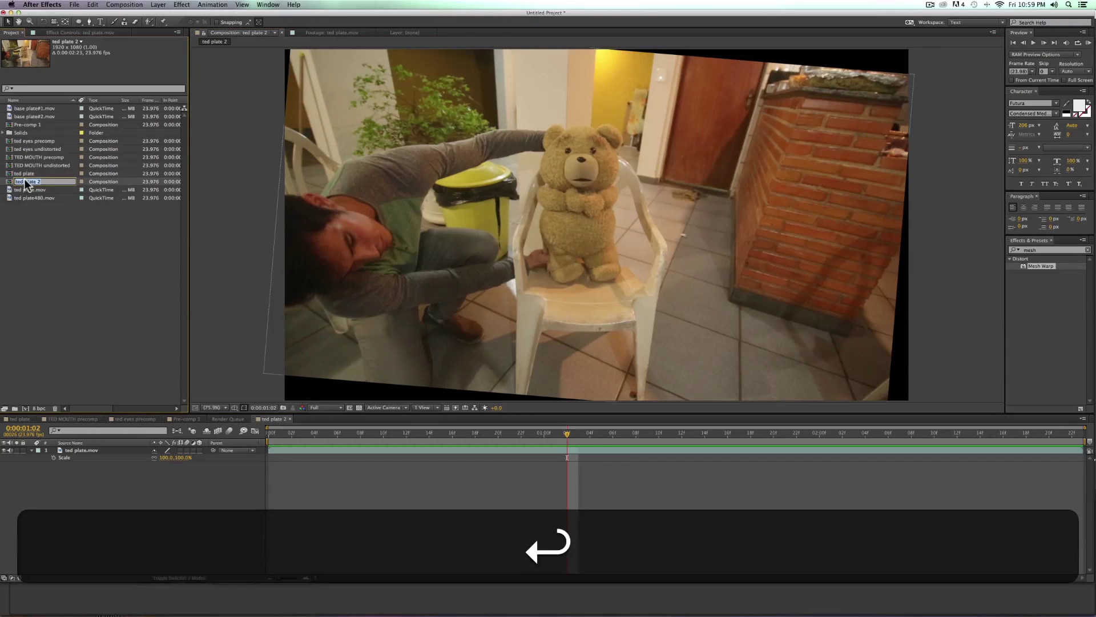
pyautogui.write('left eye')
pyautogui.press('Return')
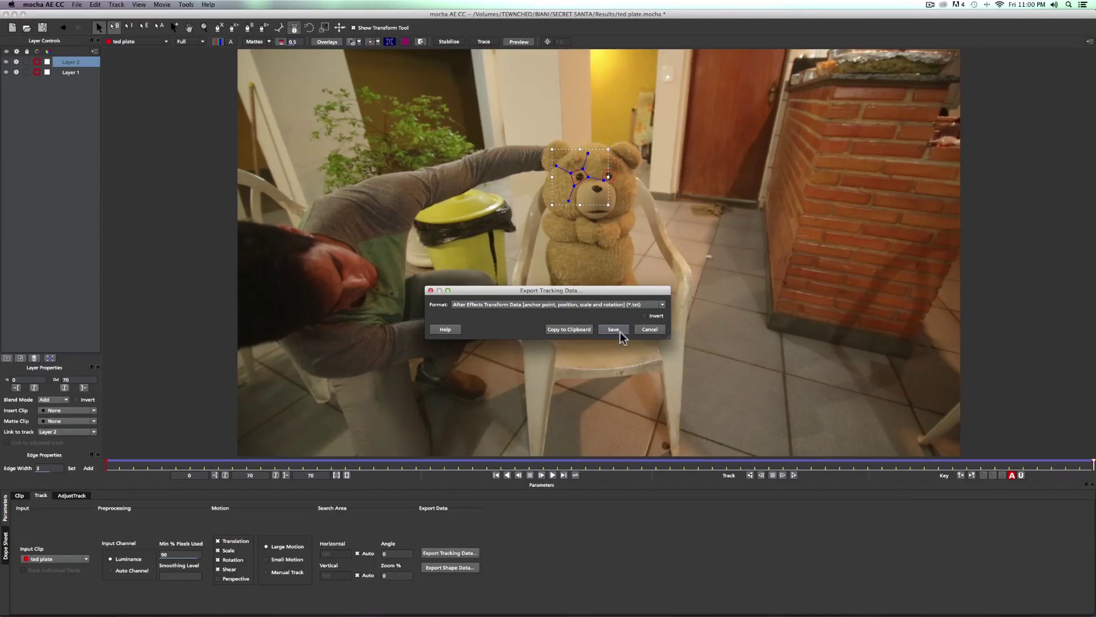
# - Save the transform data as 'right eye' in TEWNCHED > TED TRAINING, then return to After Effects
pyautogui.click(613, 330)
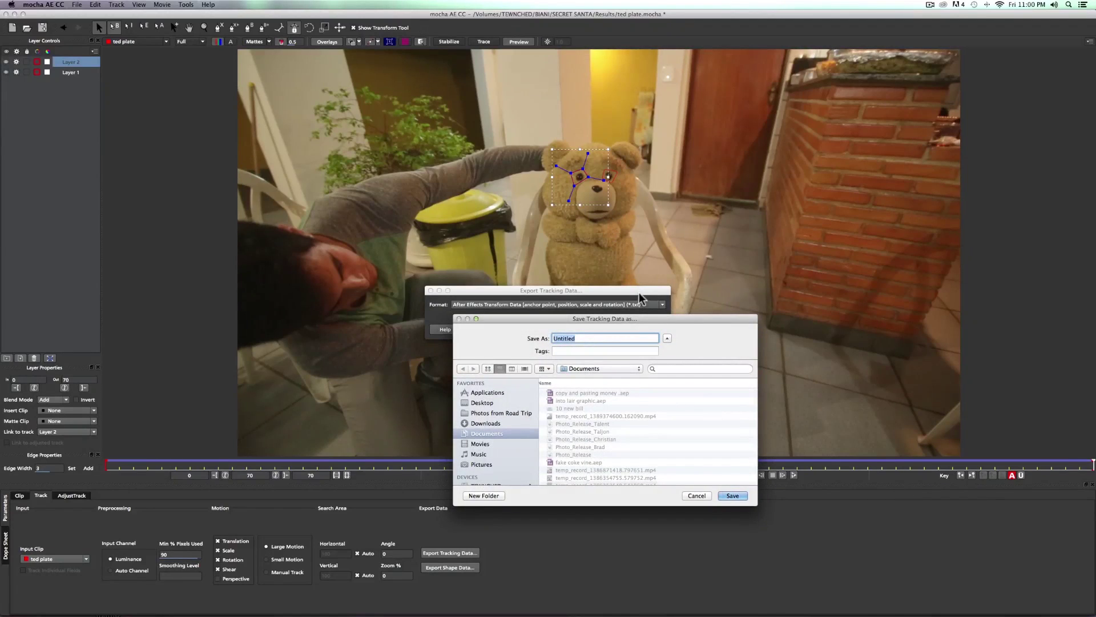
pyautogui.scroll(-3, 505, 451)
pyautogui.click(506, 452)
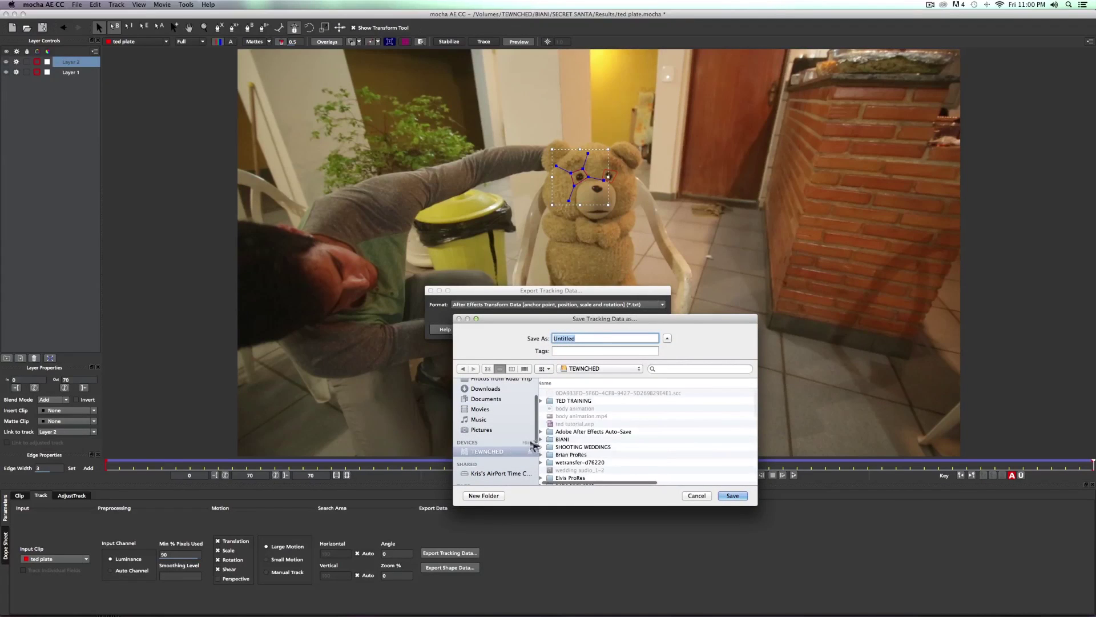
pyautogui.click(573, 401)
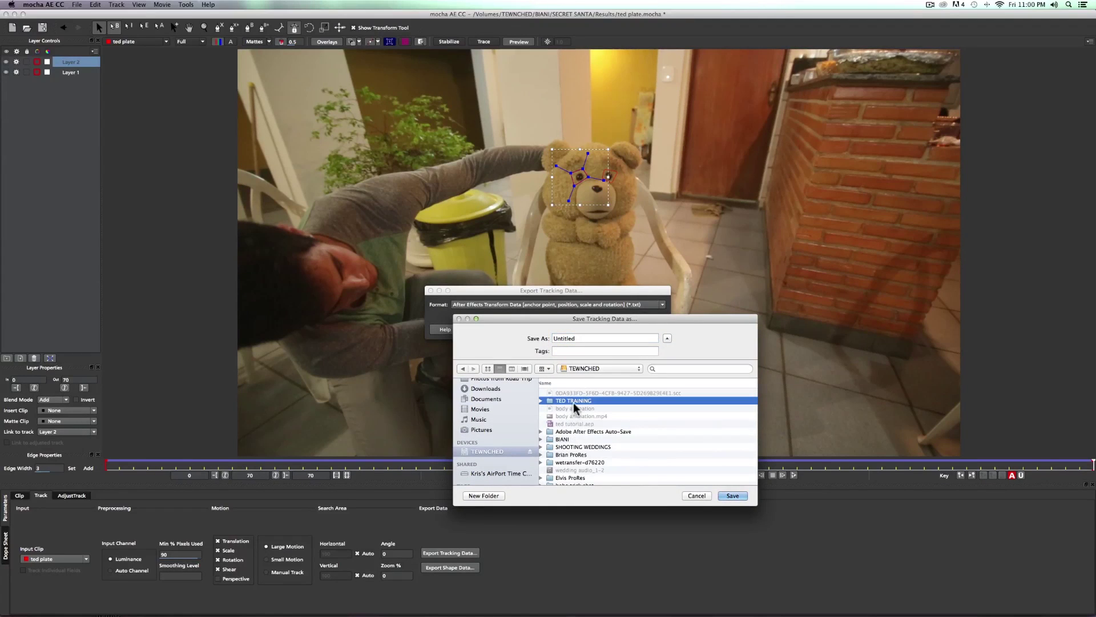
pyautogui.doubleClick(573, 402)
pyautogui.doubleClick(579, 338)
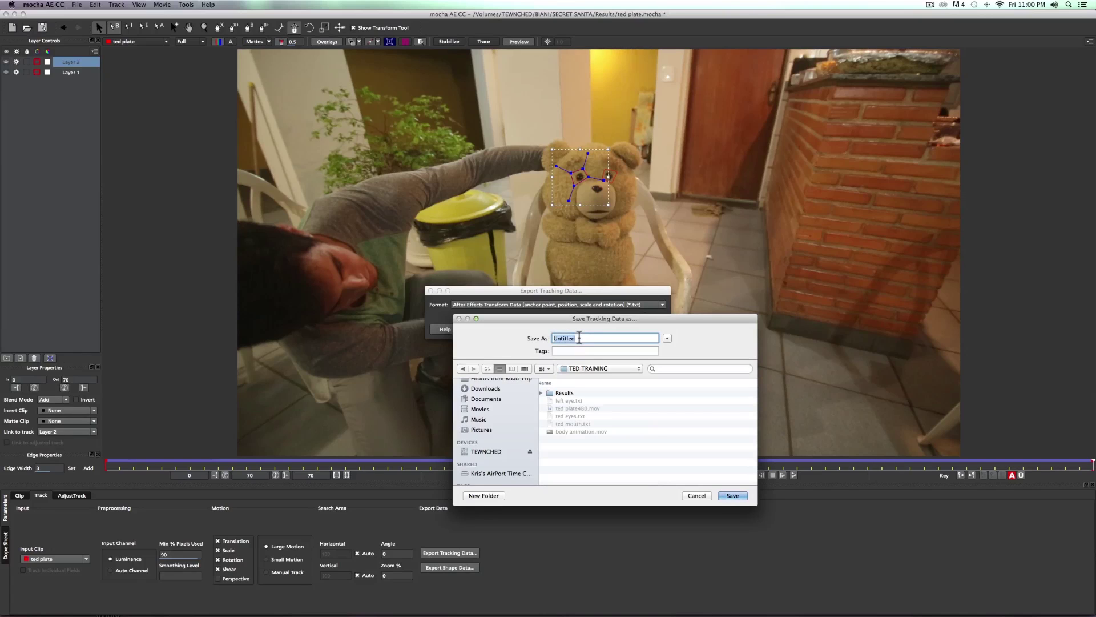
pyautogui.write('right eye')
pyautogui.press('Return')
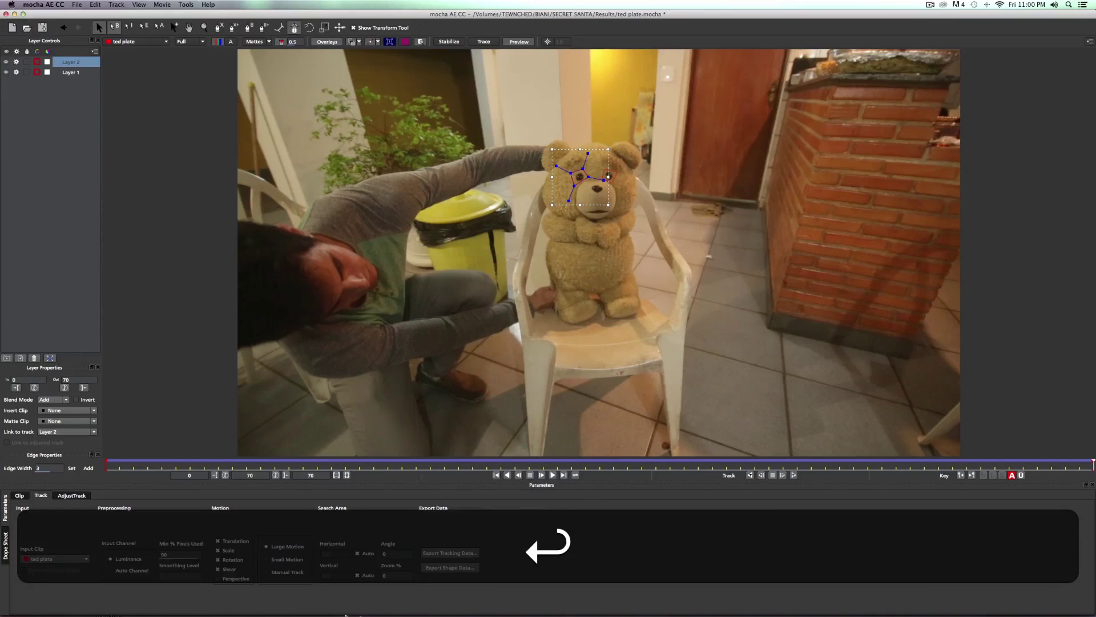
pyautogui.moveTo(337, 599)
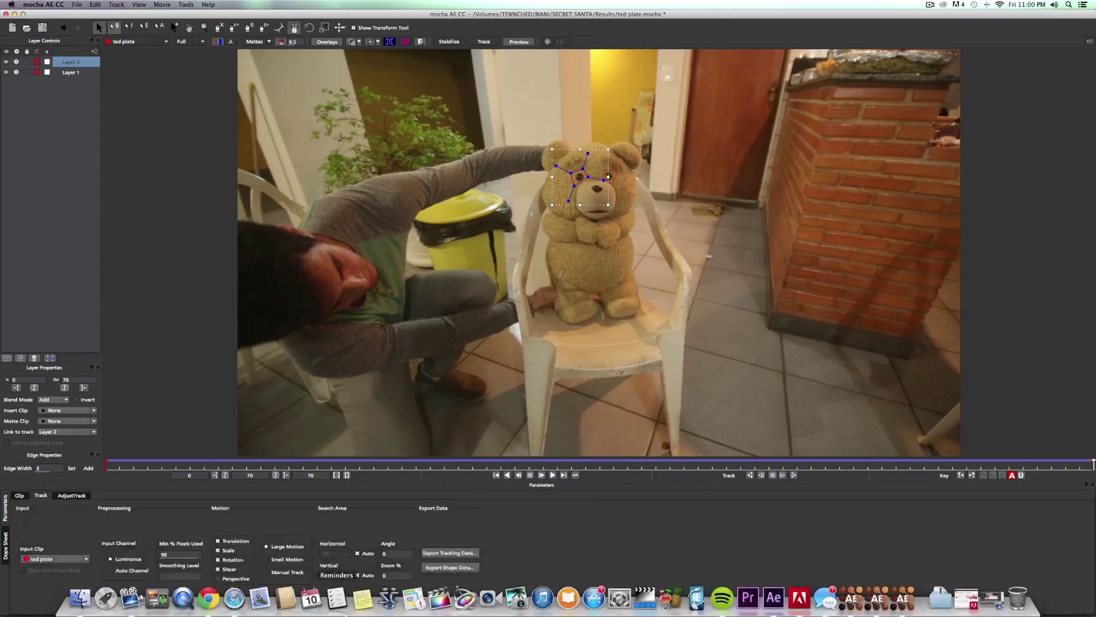
pyautogui.click(782, 599)
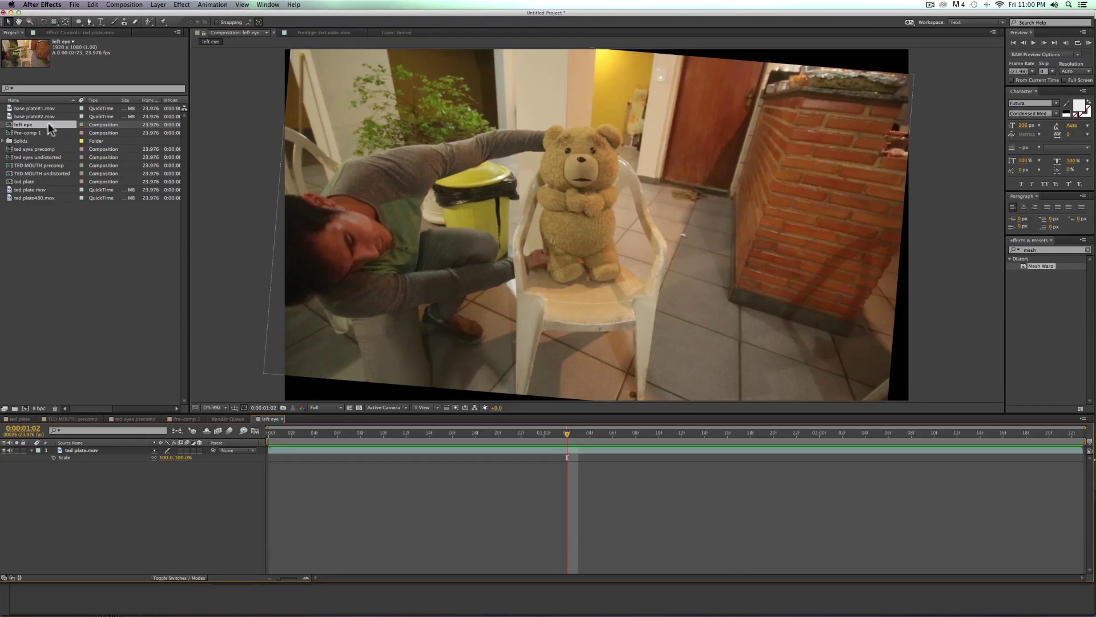
# - Make a new comp from ted plate.mov and load the right eye.txt track in MochaImport+
pyautogui.click(26, 190)
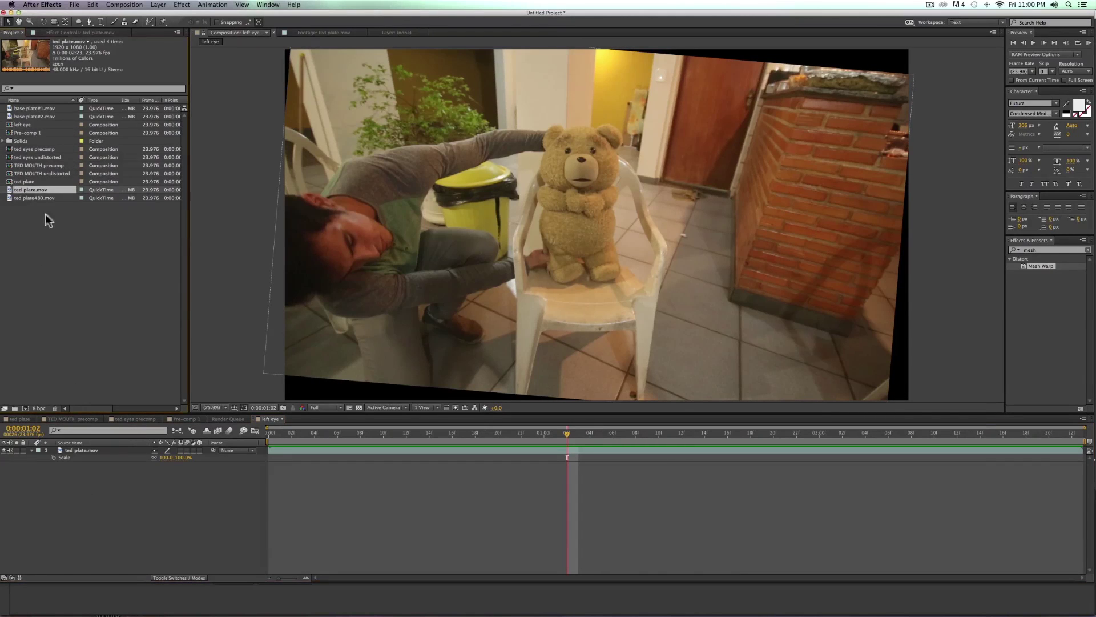
pyautogui.moveTo(16, 410); pyautogui.dragTo(22, 407)
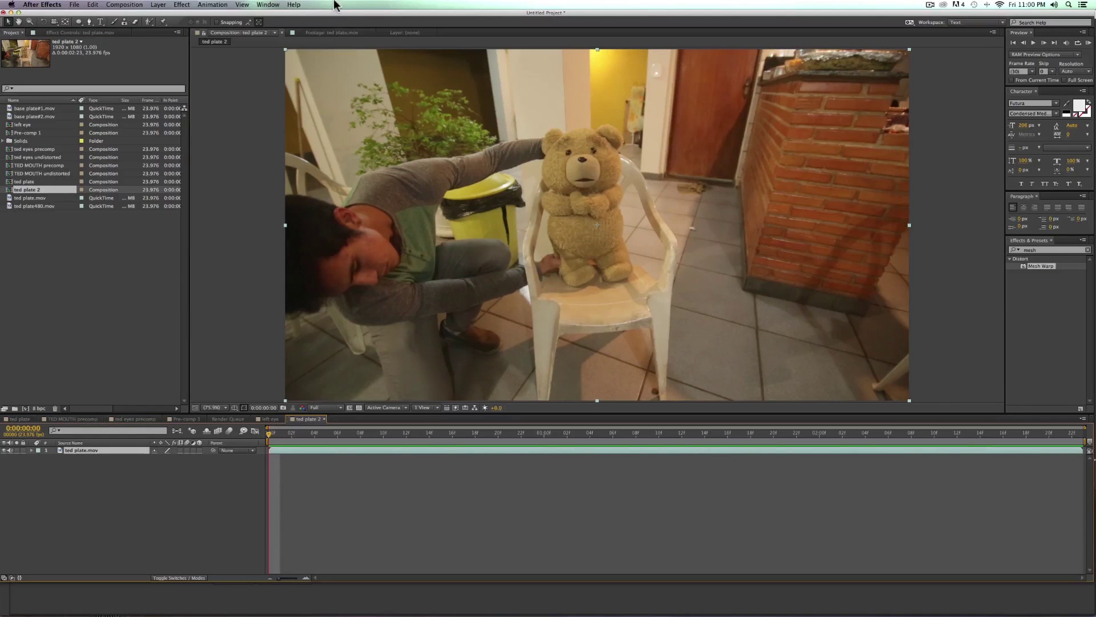
pyautogui.click(263, 5)
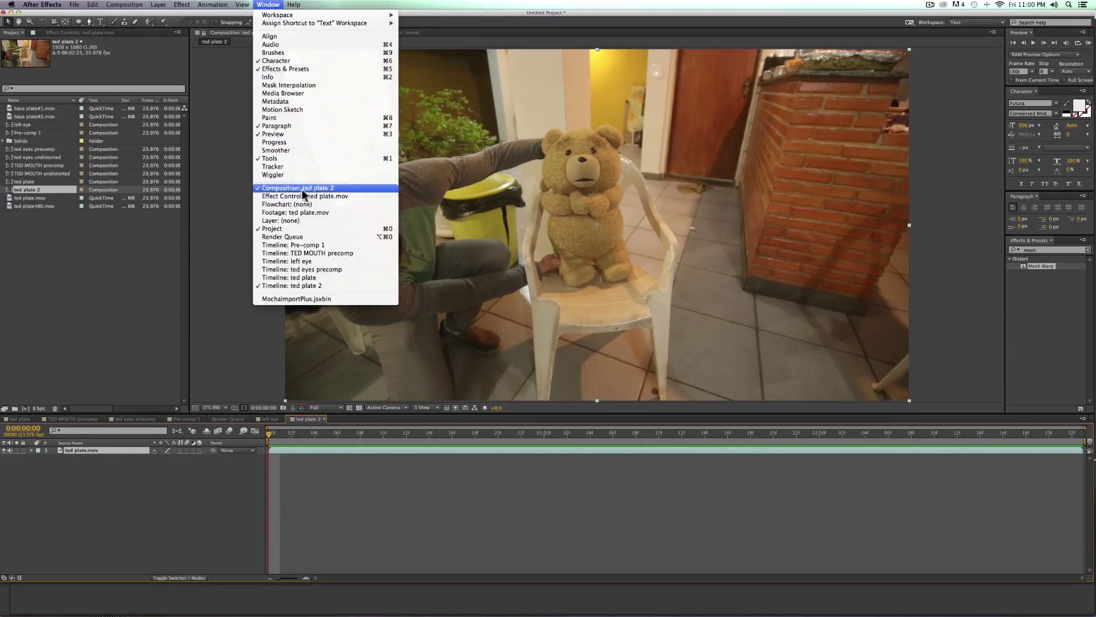
pyautogui.click(277, 301)
pyautogui.click(626, 164)
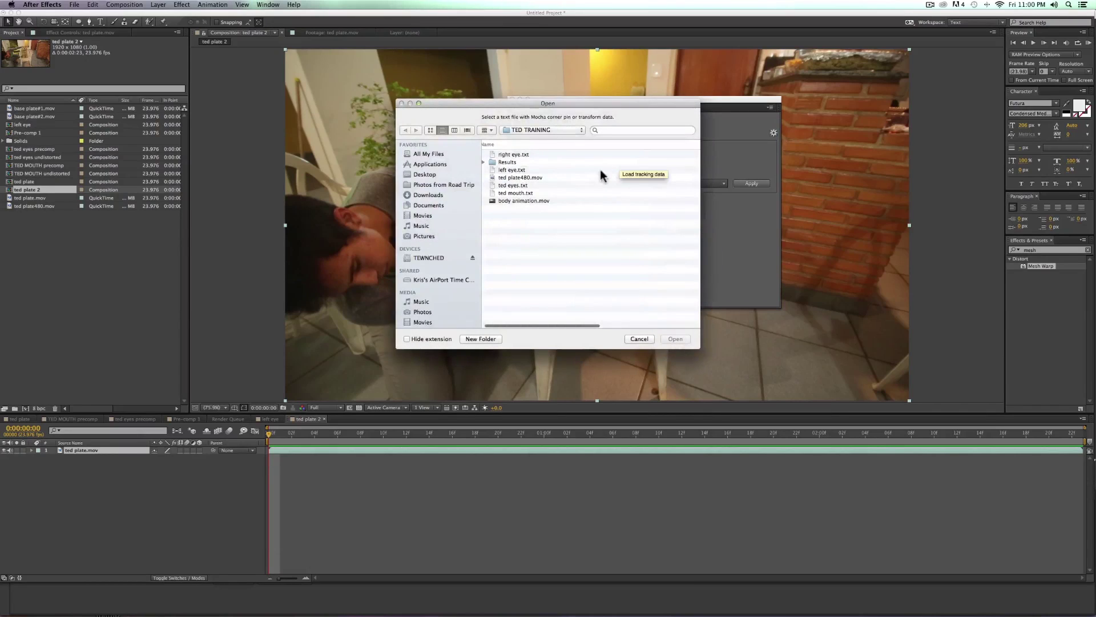
pyautogui.click(512, 154)
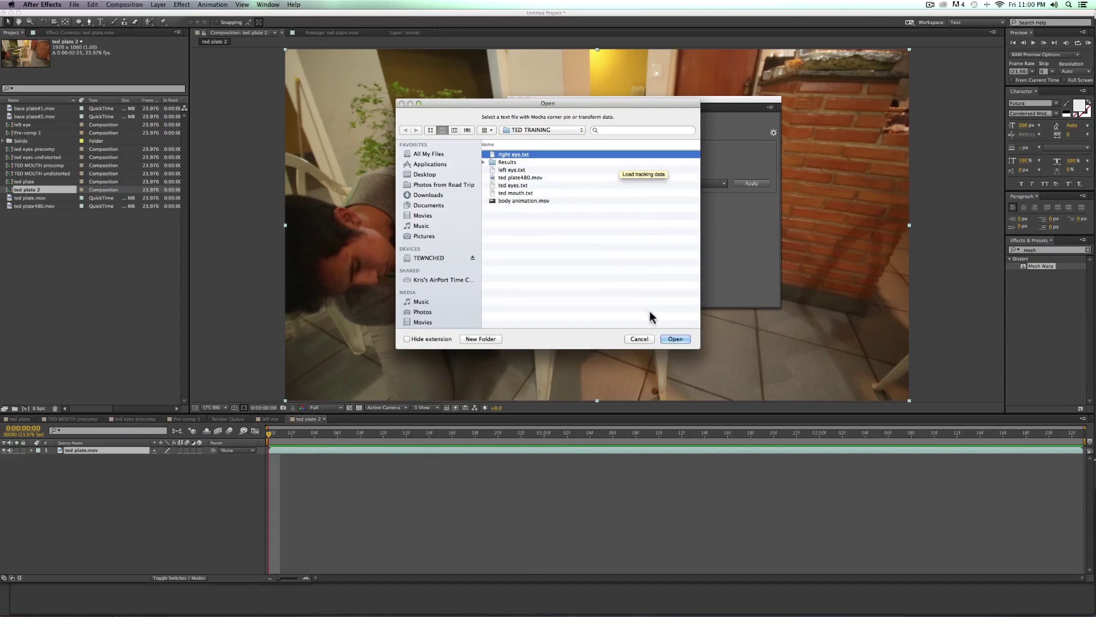
pyautogui.click(680, 339)
pyautogui.click(547, 335)
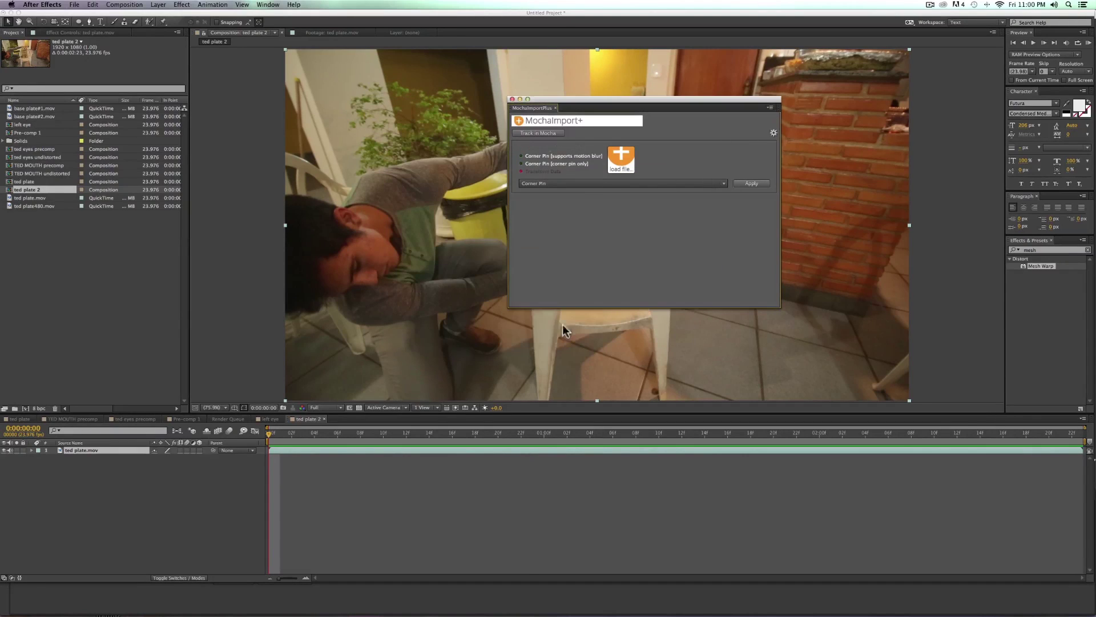
# - Apply the right eye track as Stabilize, eliminating movement, and close MochaImport+
pyautogui.click(668, 182)
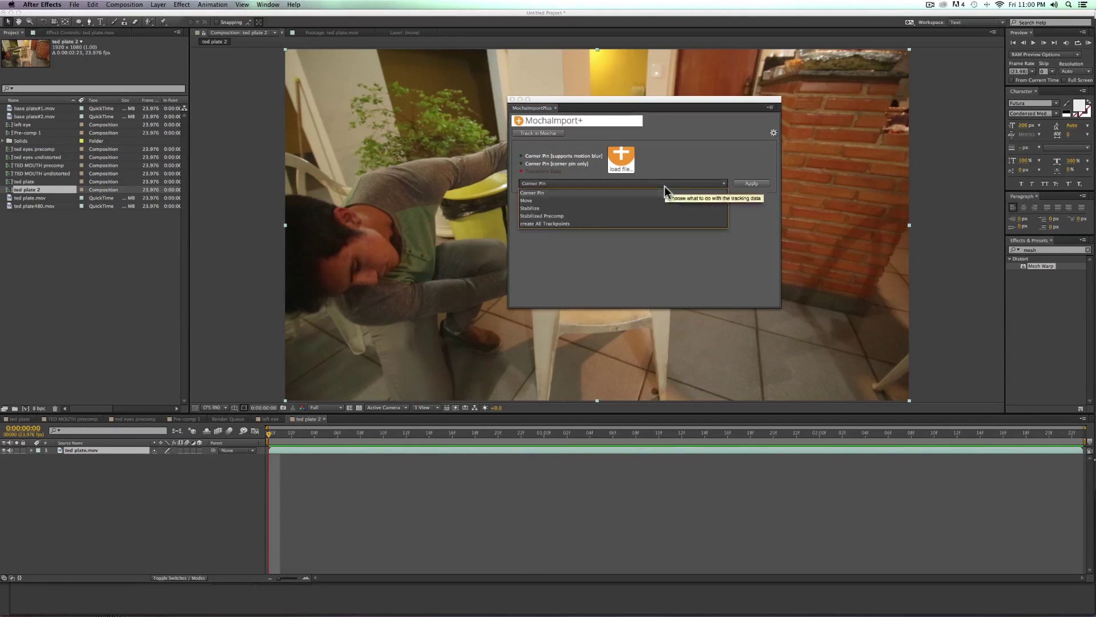
pyautogui.click(607, 208)
pyautogui.click(752, 185)
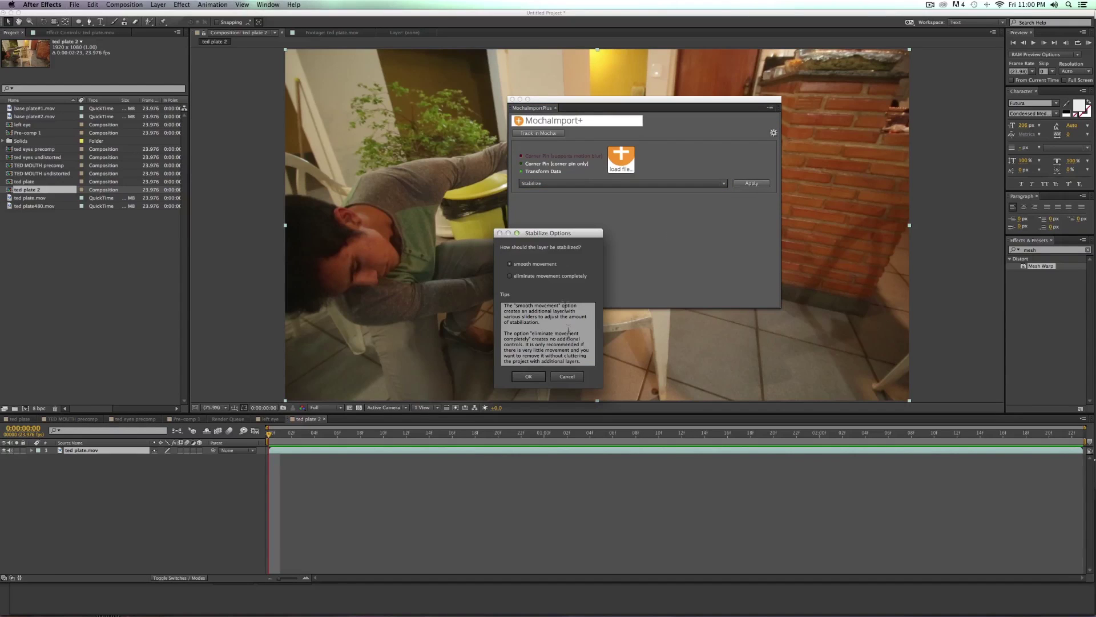
pyautogui.click(537, 375)
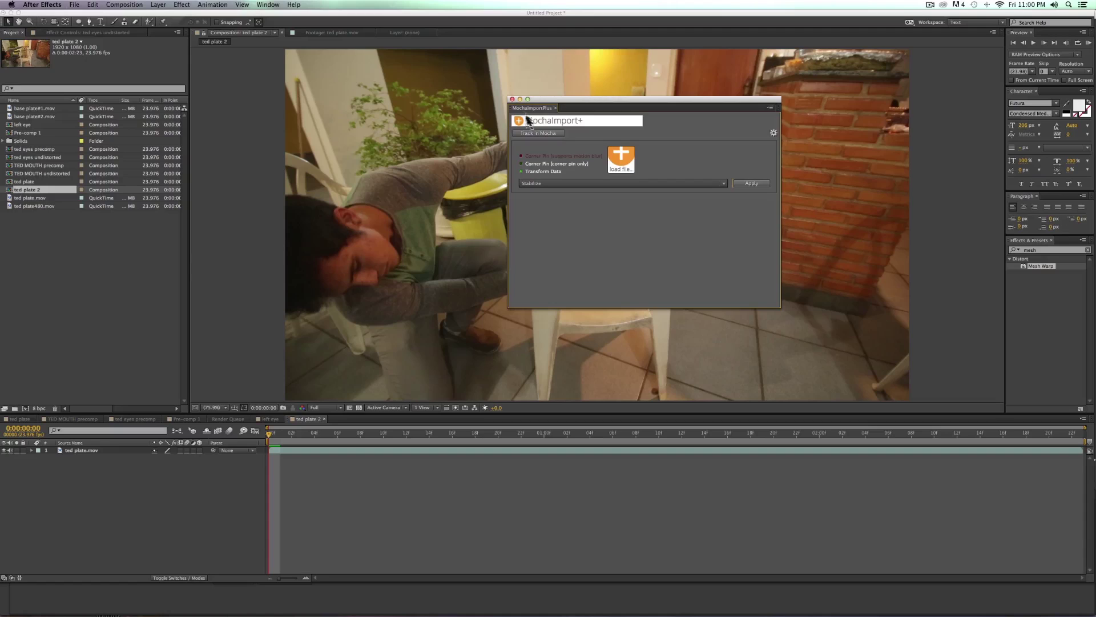
pyautogui.click(512, 99)
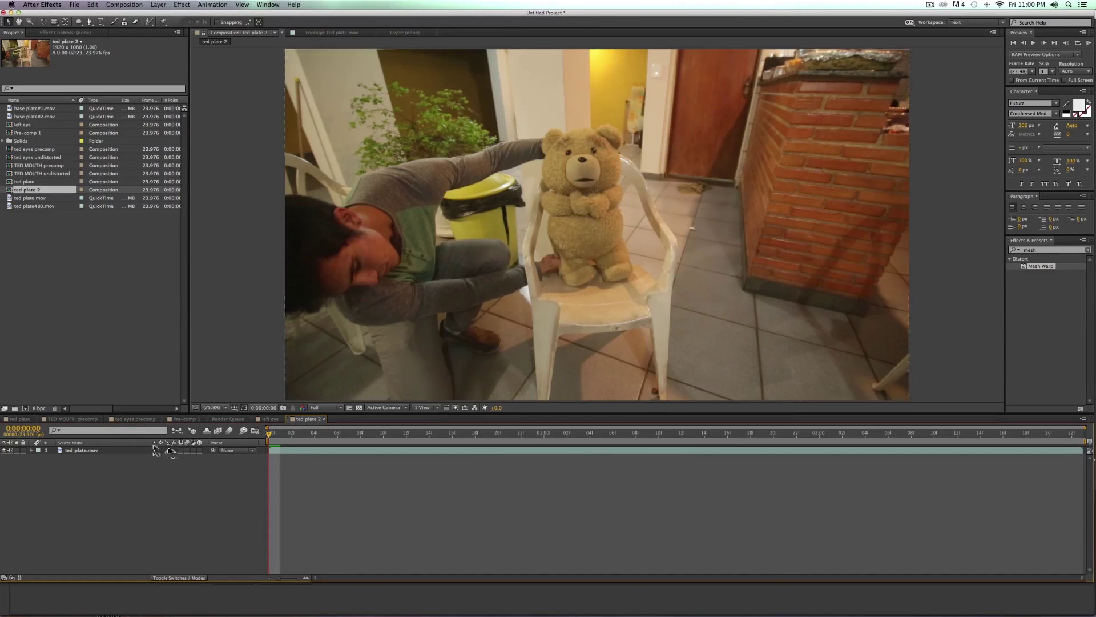
# - Delete the Scale keyframes on ted plate.mov
pyautogui.click(116, 455)
pyautogui.press('s')
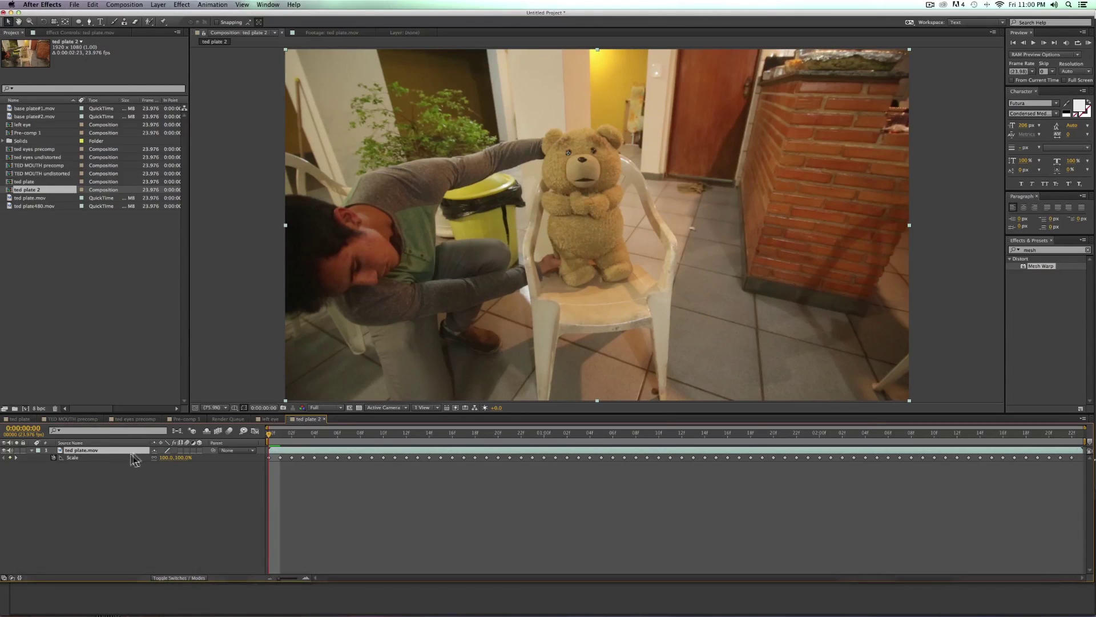
pyautogui.press('BackSpace')
# - Preview the stabilized shot, zooming in on the bear
pyautogui.press('space')
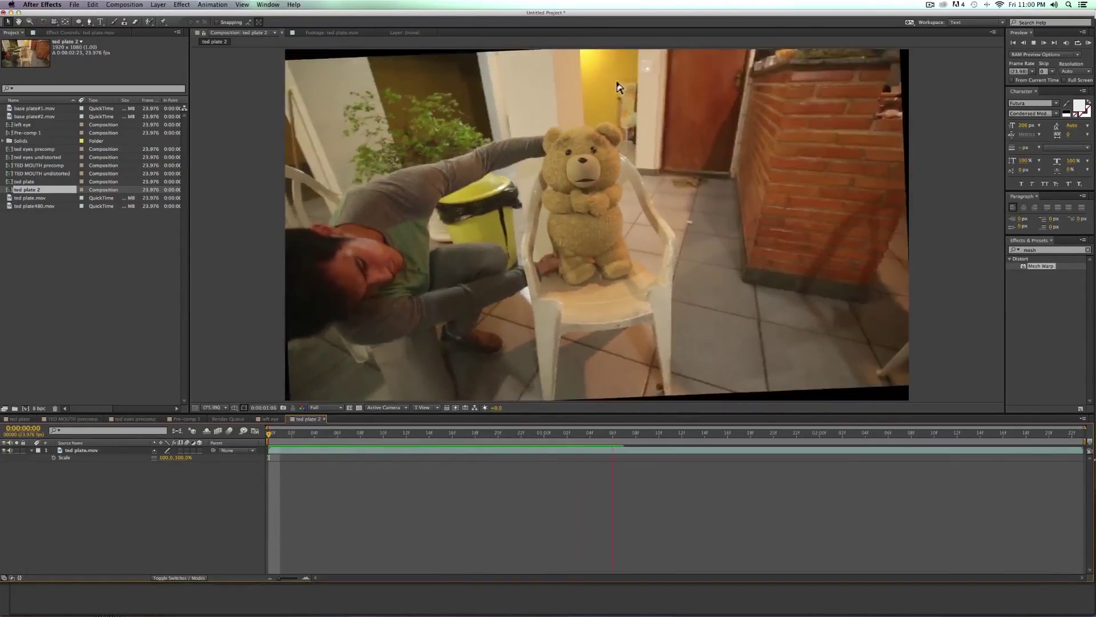
pyautogui.press('space')
pyautogui.scroll(6, 573, 203)
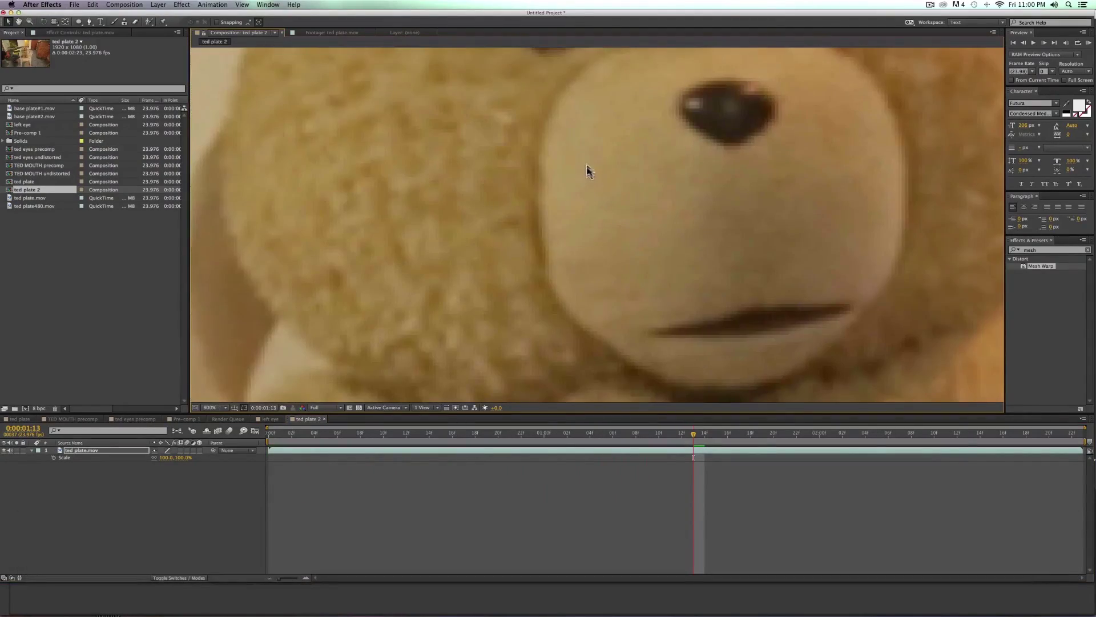
pyautogui.press('space')
pyautogui.scroll(-5, 591, 152)
pyautogui.scroll(4, 619, 211)
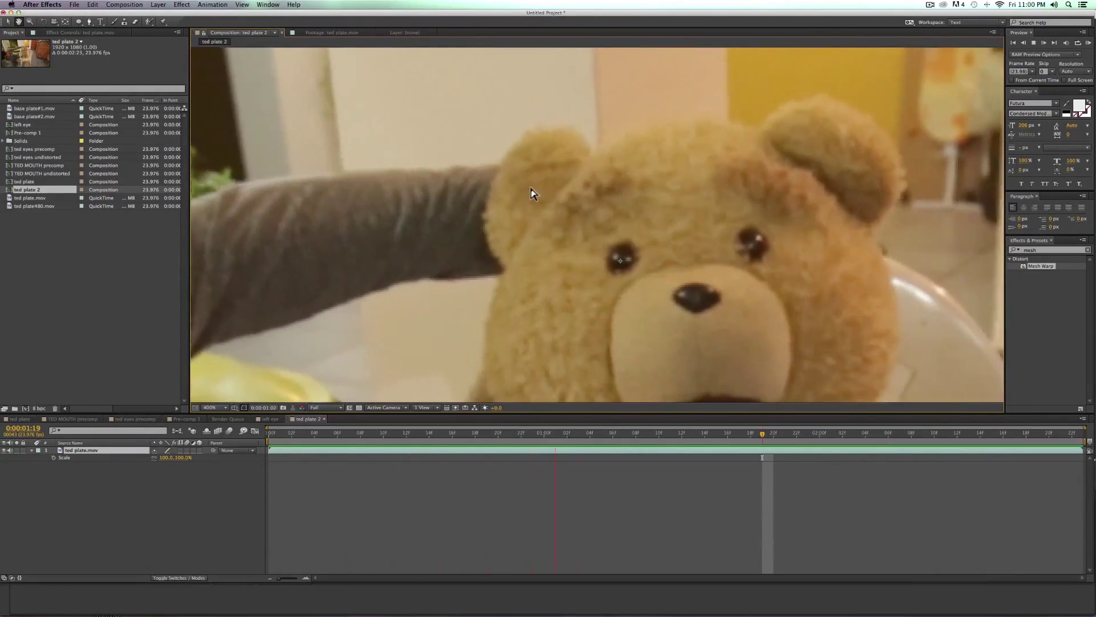
# - Rename the ted plate 2 composition to 'right eye'
pyautogui.press('space')
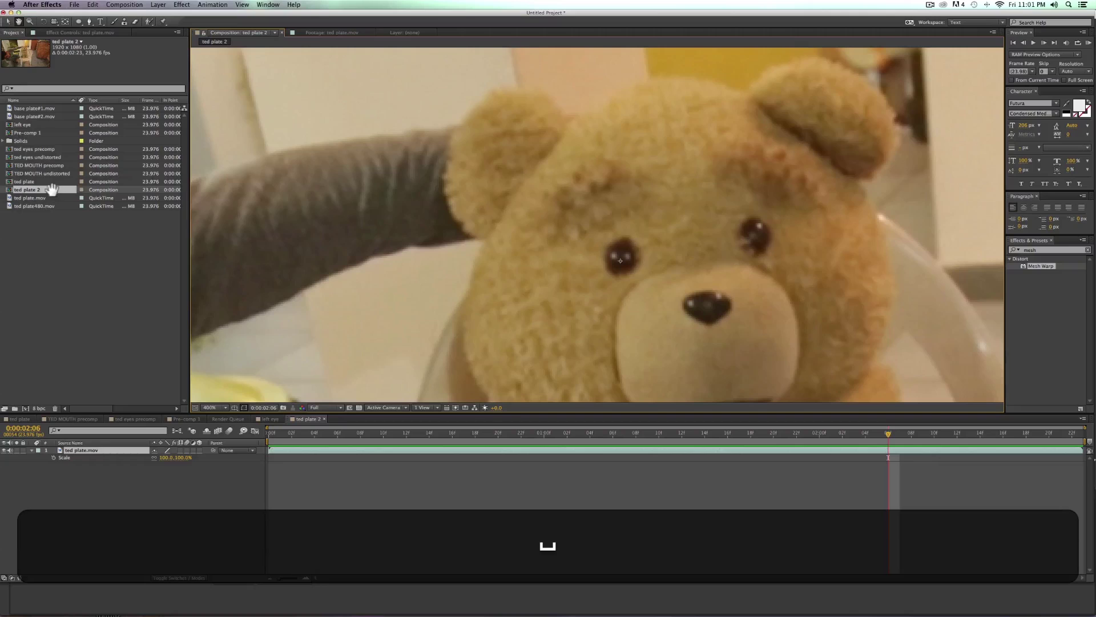
pyautogui.press('v')
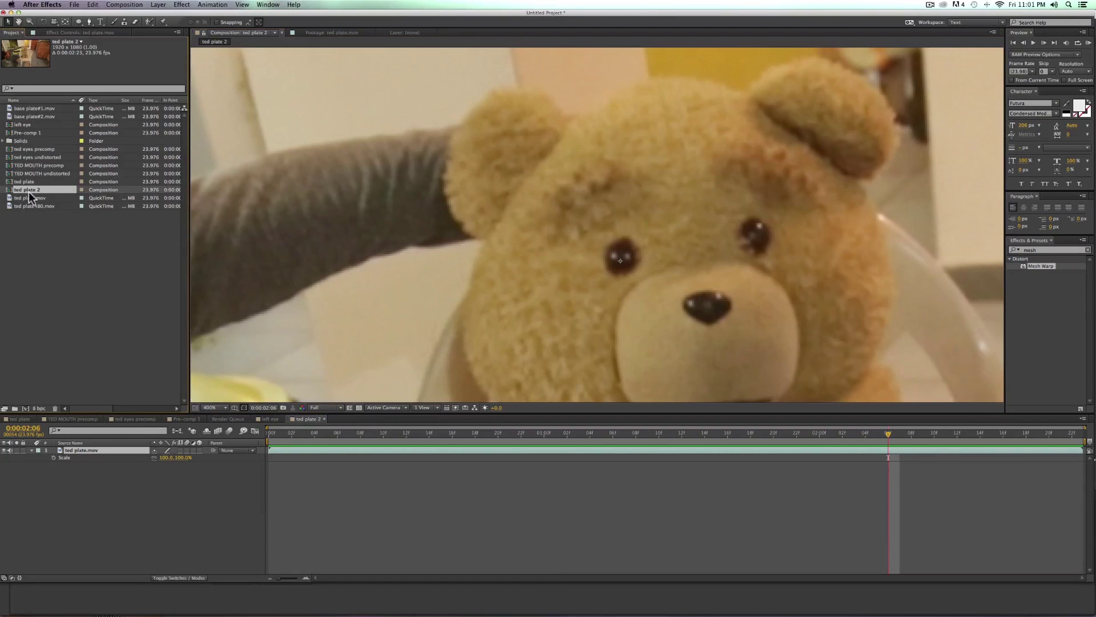
pyautogui.press('Return')
pyautogui.write('i')
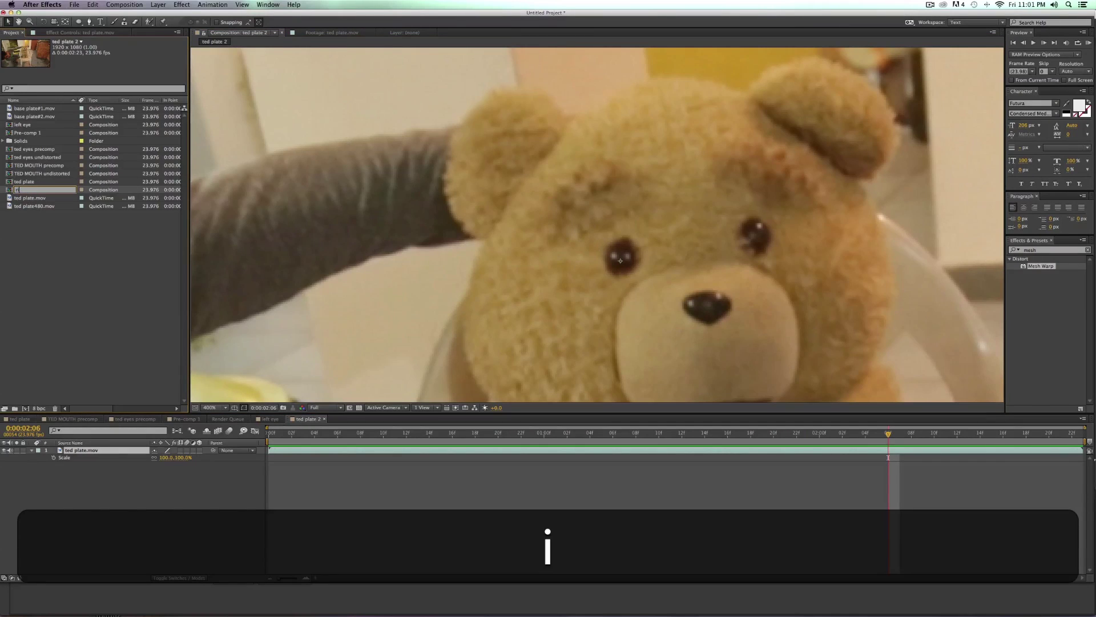
pyautogui.write('ght eye')
pyautogui.press('Return')
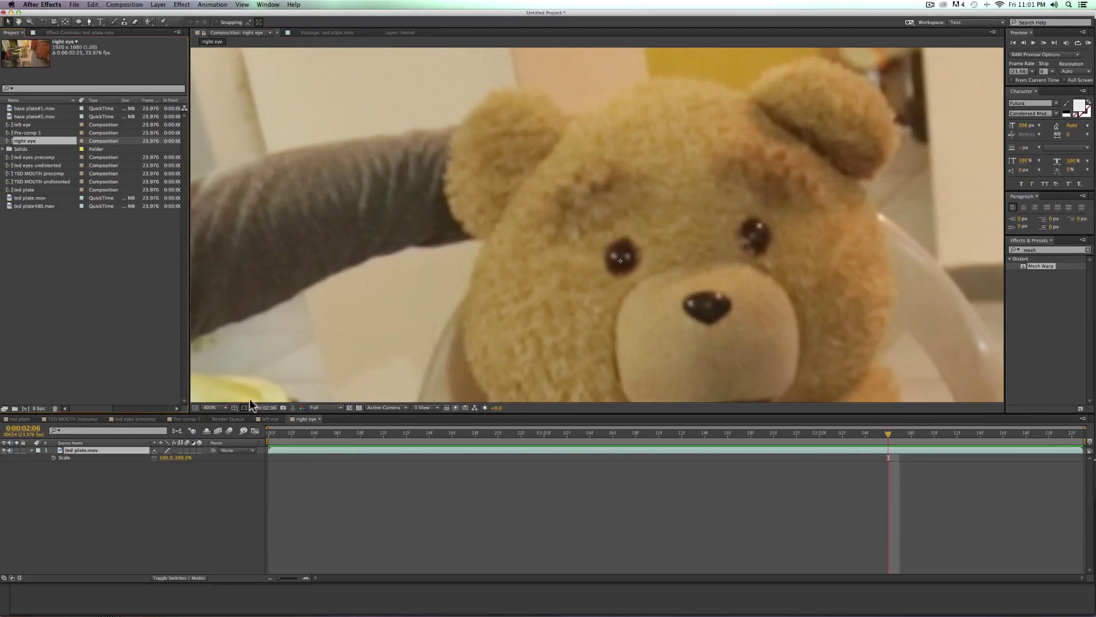
# - Return to the ted plate composition and preview it
pyautogui.click(83, 420)
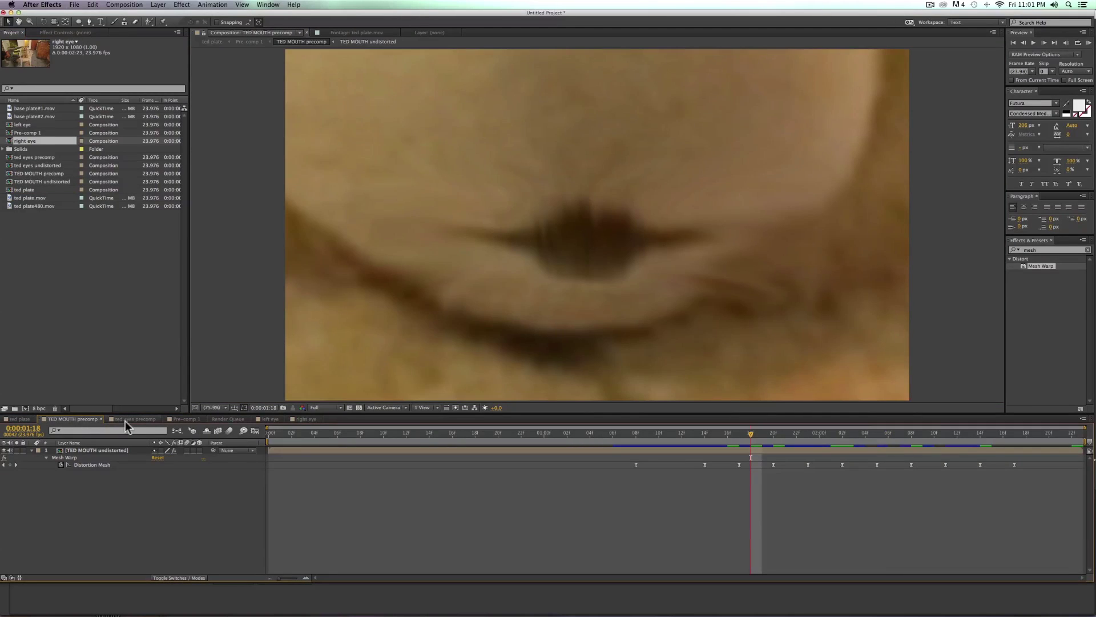
pyautogui.click(212, 41)
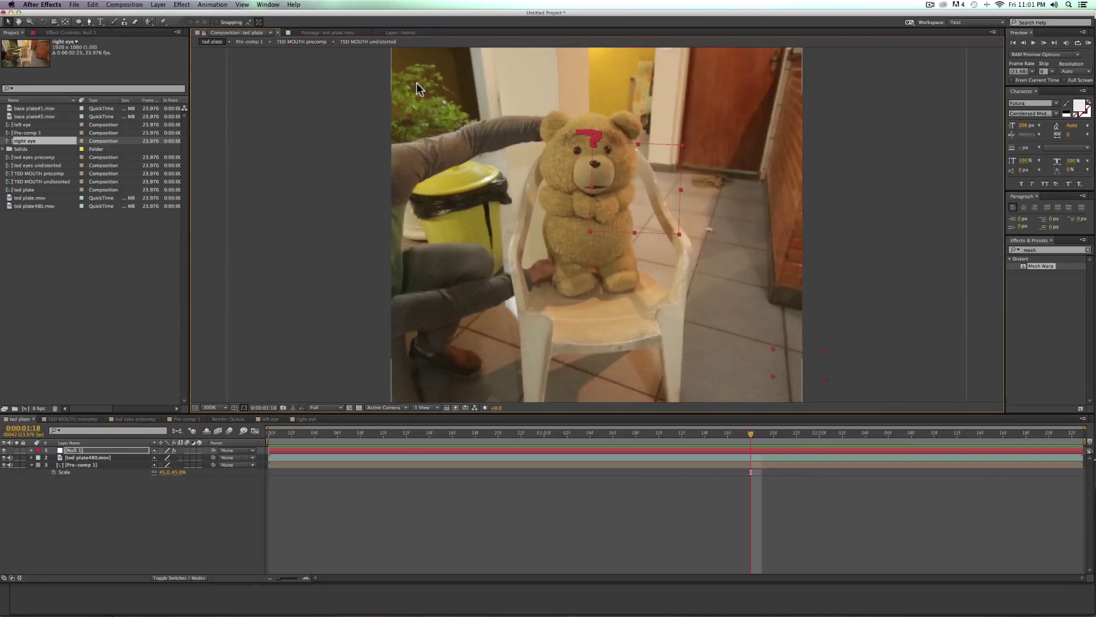
pyautogui.press('space')
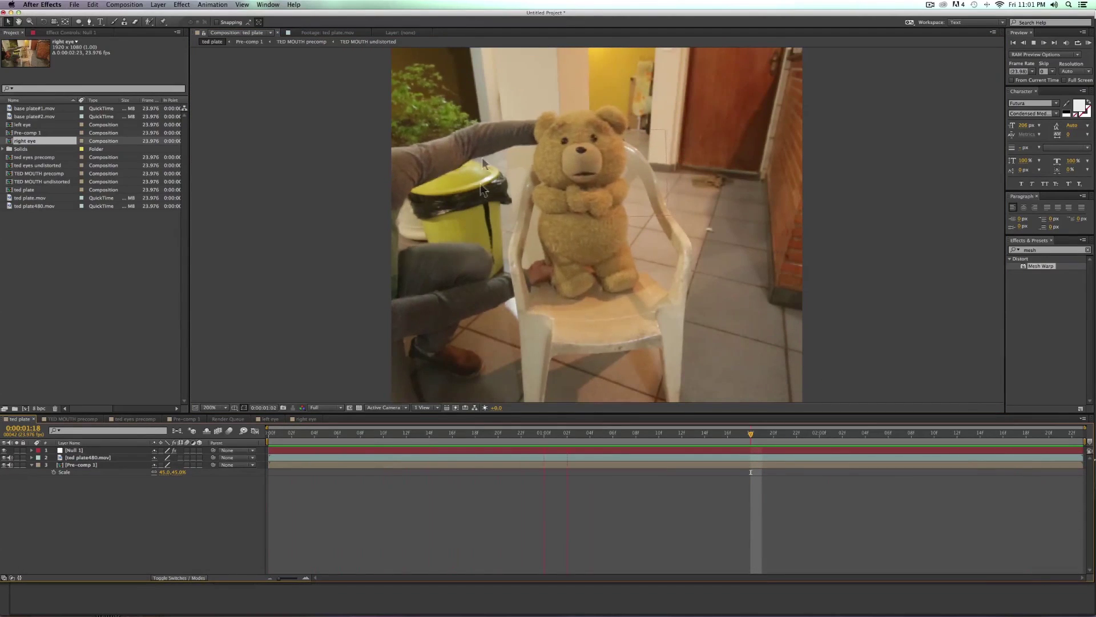
pyautogui.press('space')
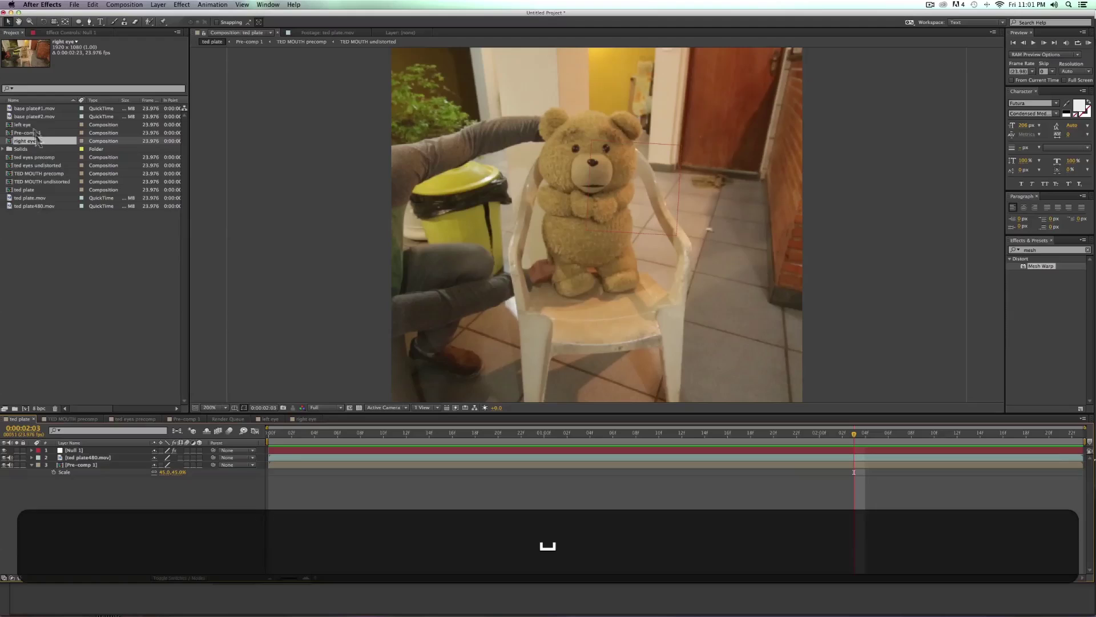
# - Add the left eye comp to the ted plate timeline and pan to the bear
pyautogui.click(26, 125)
pyautogui.moveTo(181, 459); pyautogui.dragTo(139, 447)
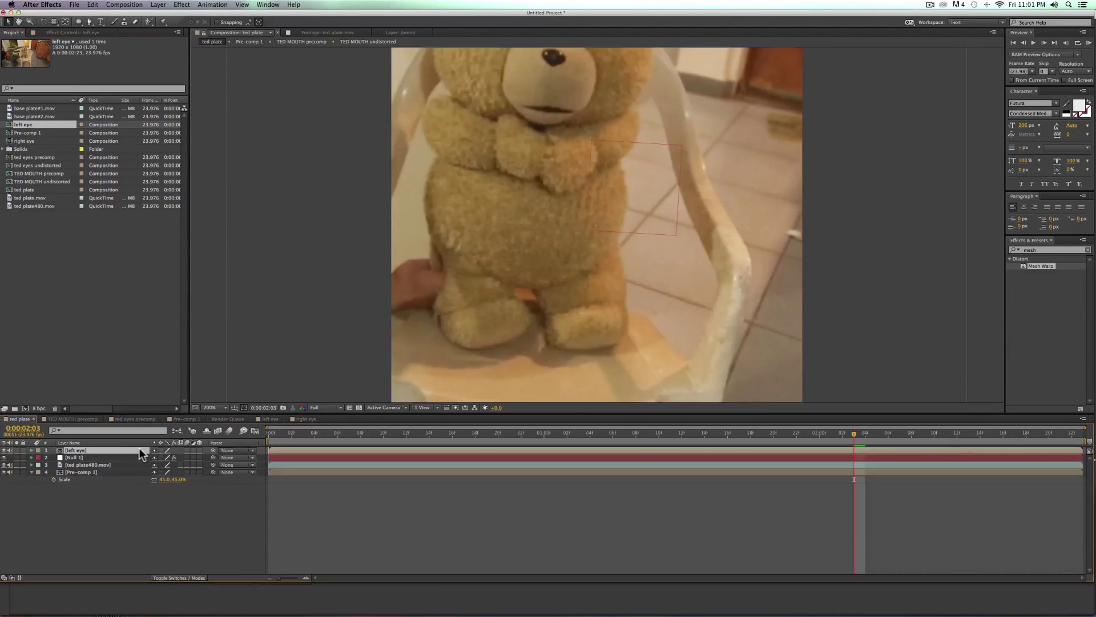
pyautogui.press('h')
pyautogui.moveTo(490, 166); pyautogui.dragTo(684, 295)
pyautogui.press('b')
pyautogui.press('v')
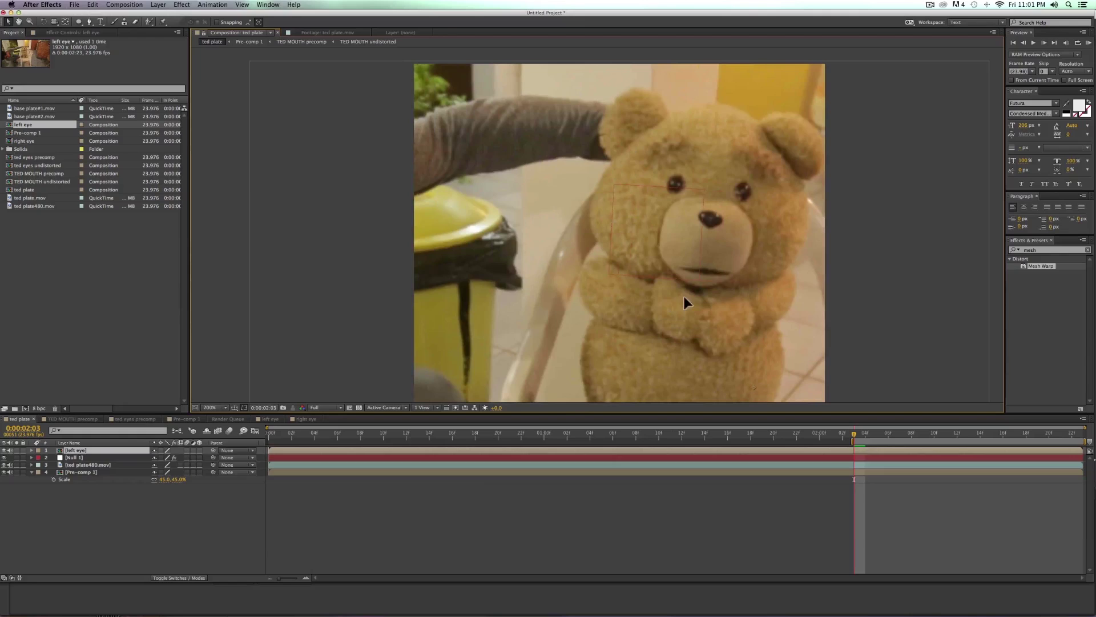
# - Mask the left eye layer around the eye and nudge it left onto the bear's eye
pyautogui.press('g')
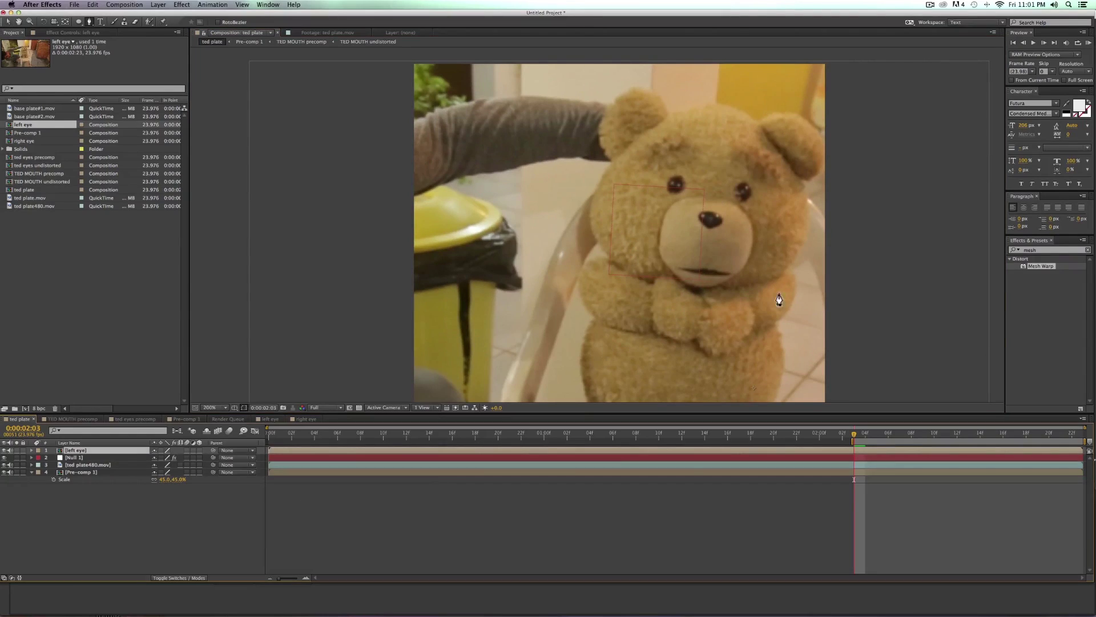
pyautogui.click(743, 193)
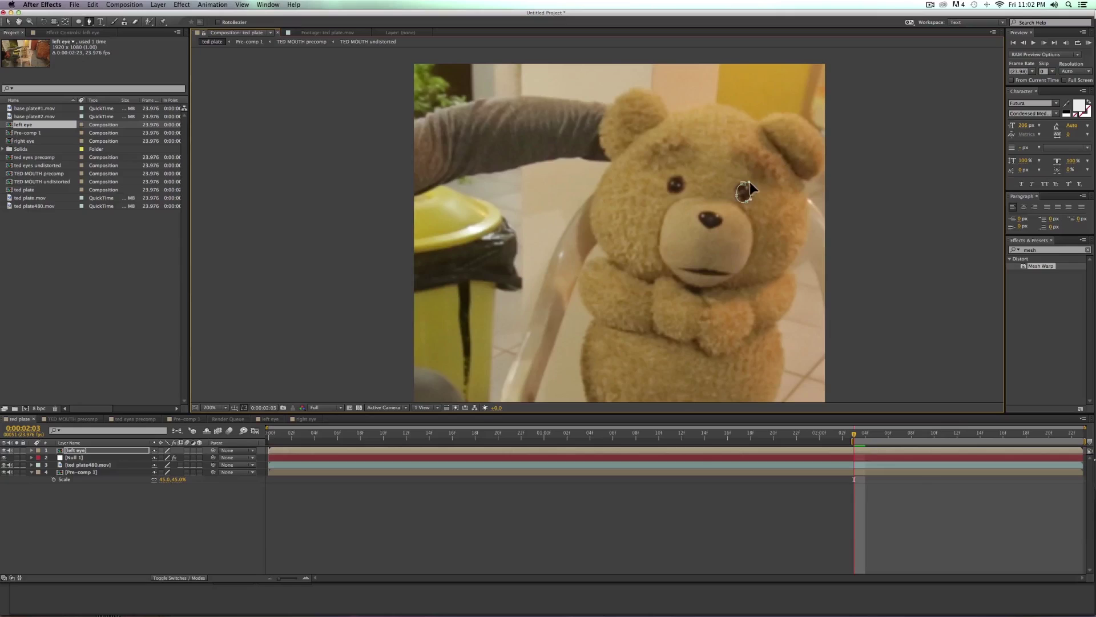
pyautogui.click(749, 182)
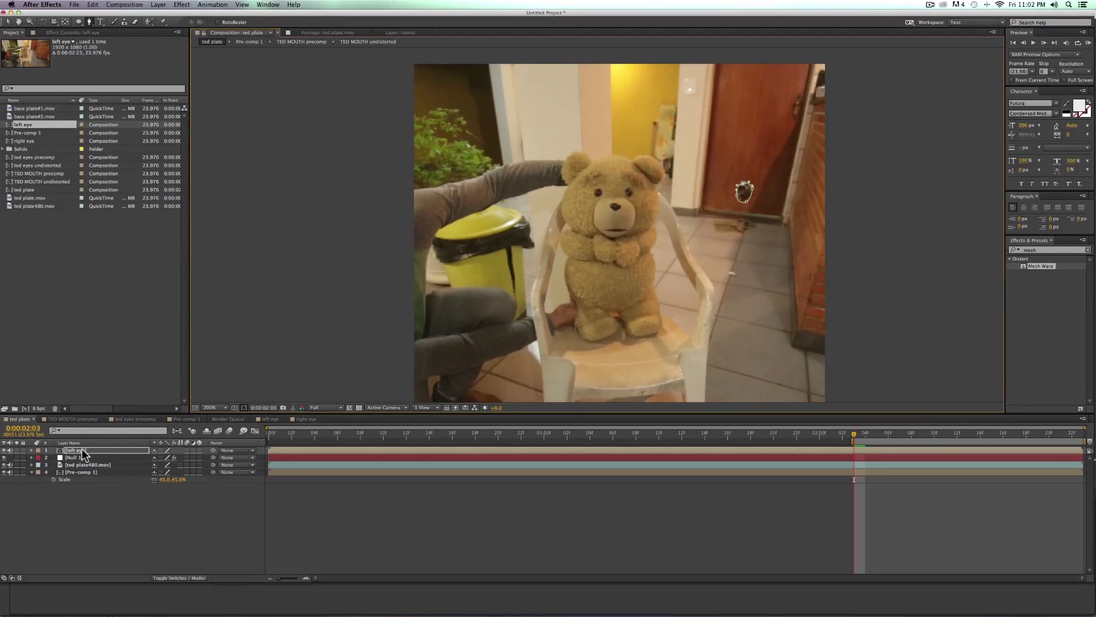
pyautogui.click(81, 449)
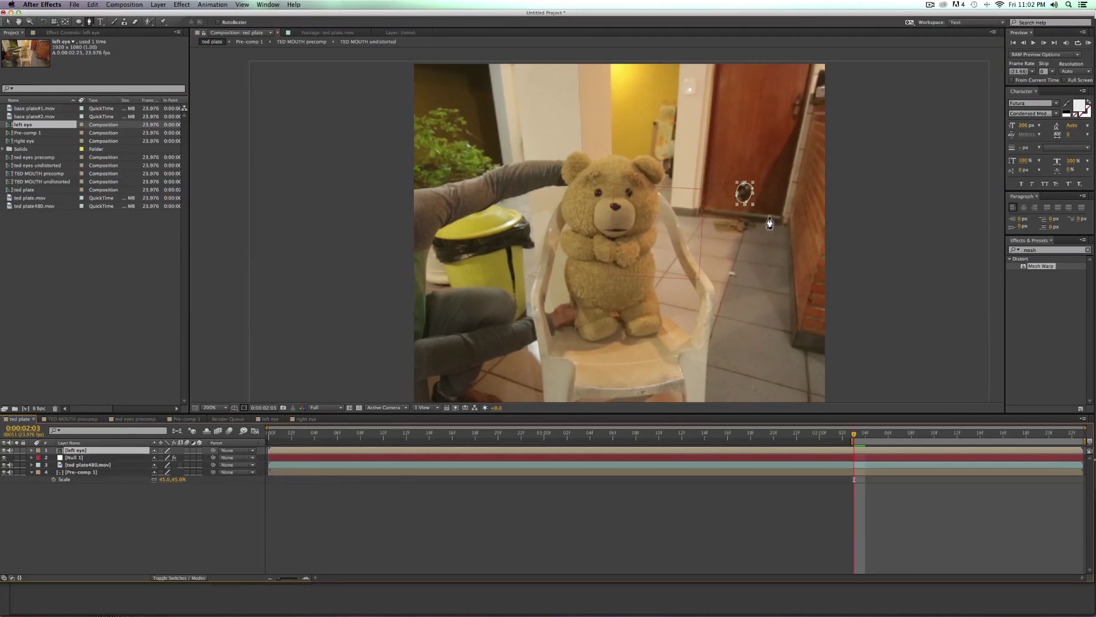
pyautogui.hotkey('shift', 'Left')
pyautogui.hotkey('shift', 'Left')
pyautogui.hotkey('shift', 'Left')
pyautogui.hotkey('shift', 'Left')
pyautogui.hotkey('shift', 'Left')
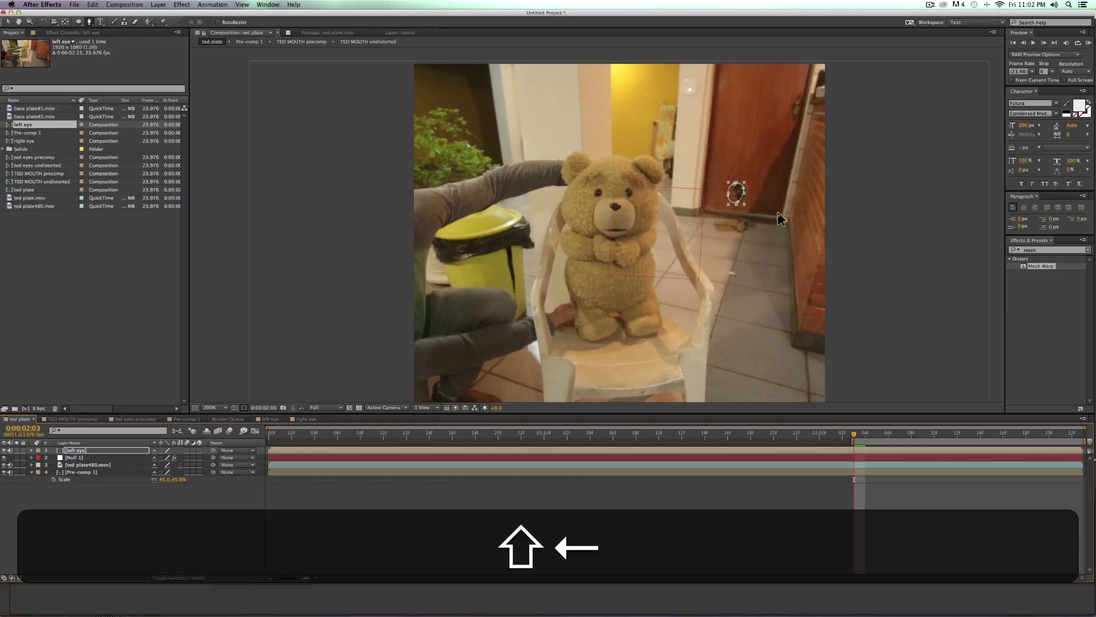
pyautogui.hotkey('shift', 'Left')
pyautogui.hotkey('shift', 'Left')
pyautogui.hotkey('shift', 'Left')
pyautogui.hotkey('shift', 'Left')
pyautogui.hotkey('shift', 'Left')
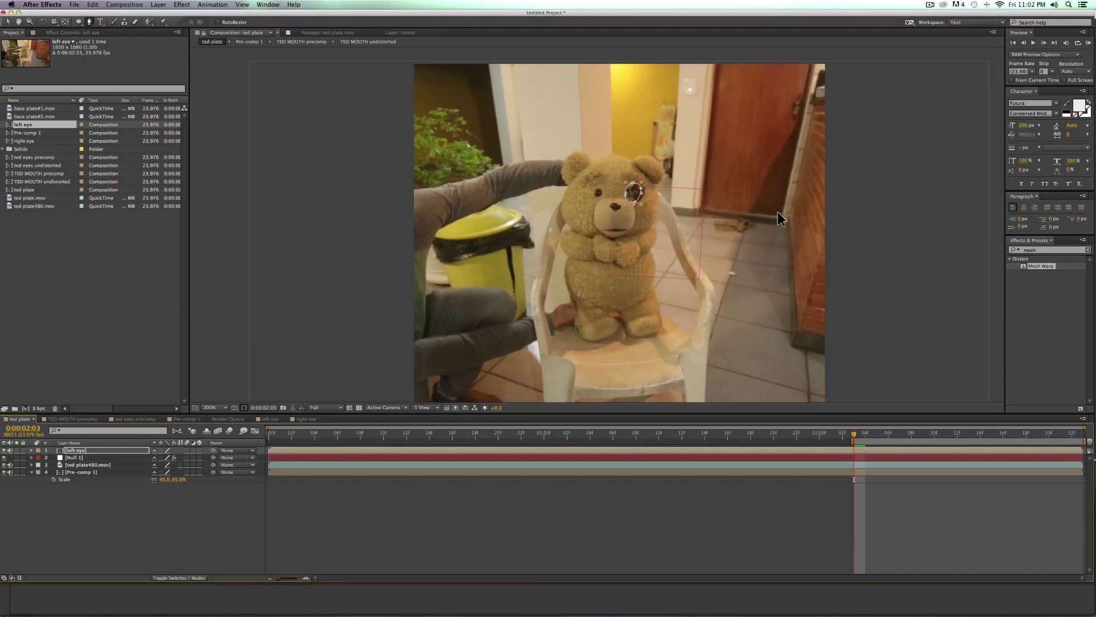
pyautogui.press('h')
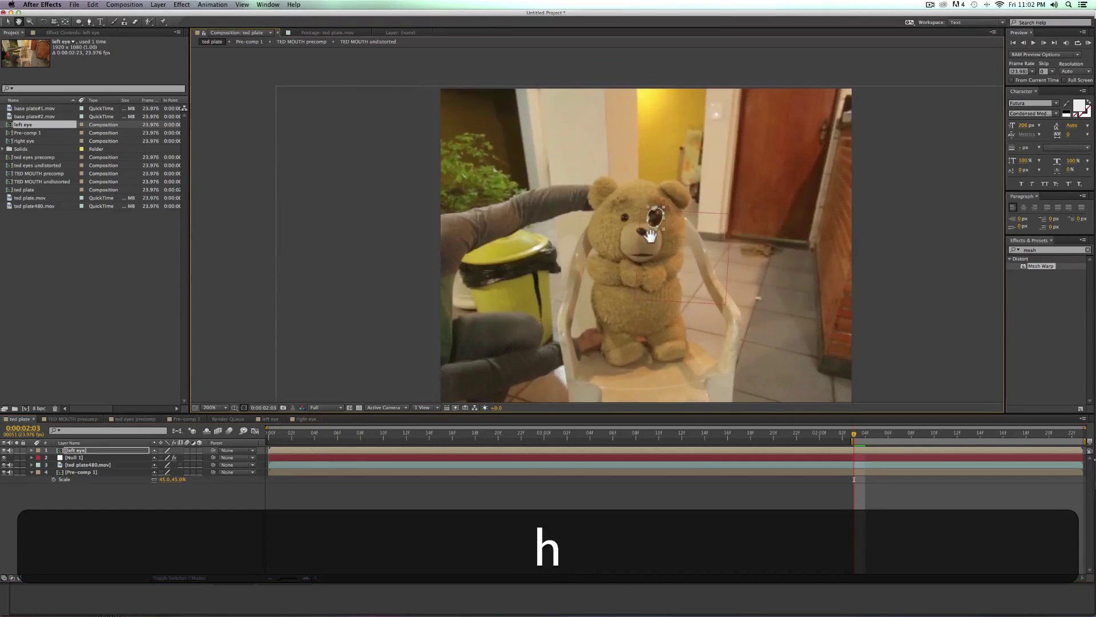
pyautogui.scroll(2, 594, 209)
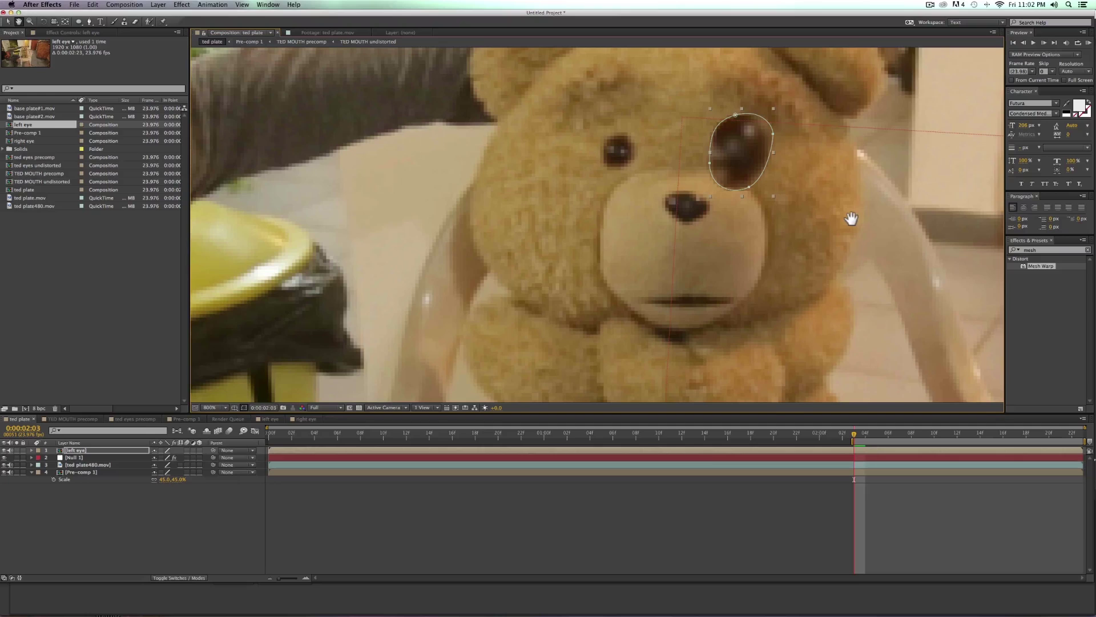
# - Shift the left eye layer slightly up-right and pull the mask's top vertex to hug the eye
pyautogui.press('v')
pyautogui.moveTo(753, 172); pyautogui.dragTo(715, 157)
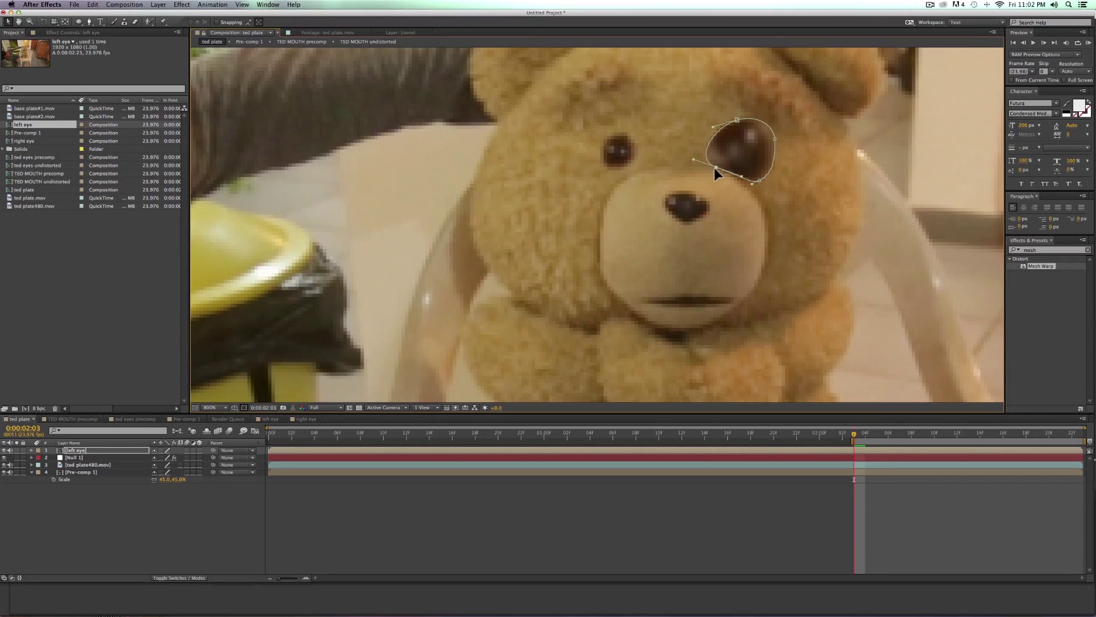
pyautogui.moveTo(737, 121)
pyautogui.mouseDown()
pyautogui.moveTo(721, 105)
pyautogui.moveTo(730, 114)
pyautogui.mouseUp()
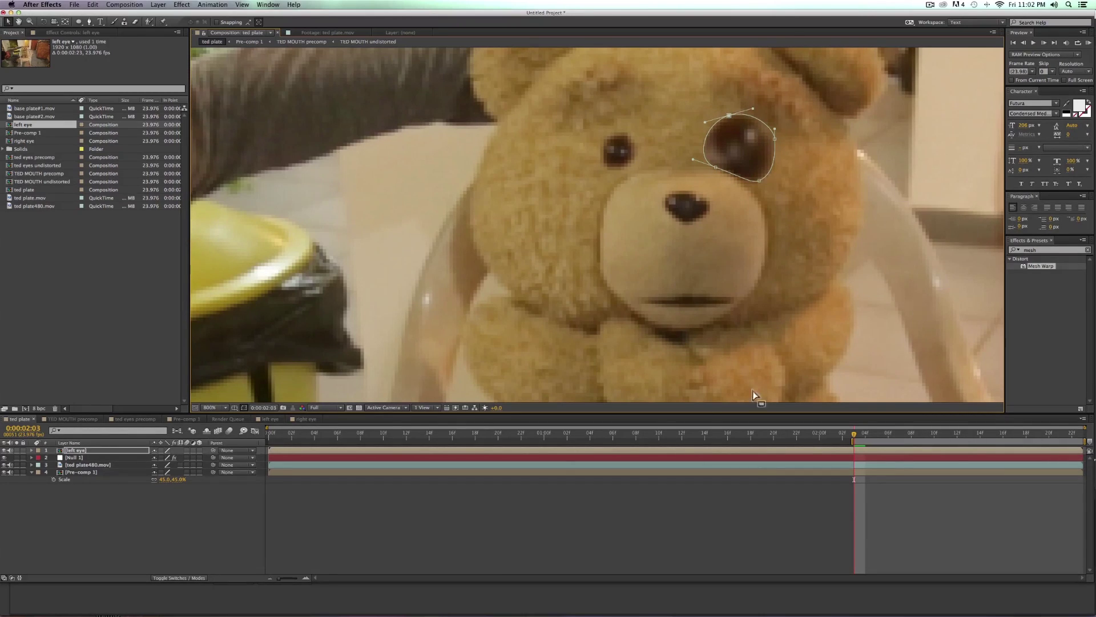
pyautogui.click(91, 450)
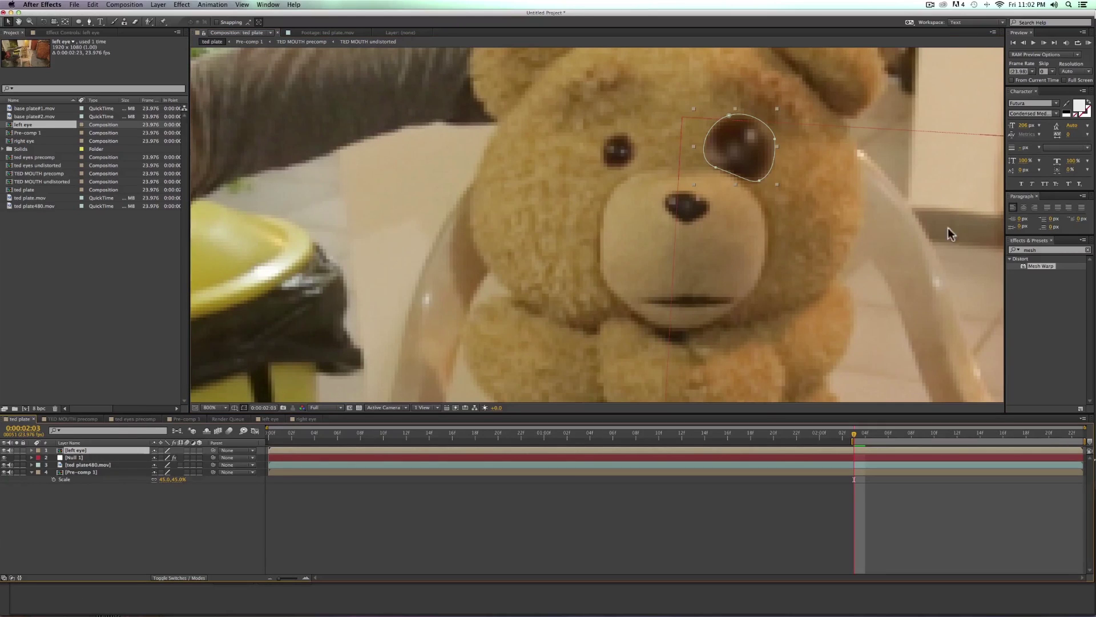
# - Apply the Sharpen effect to left eye with Sharpen Amount 25
pyautogui.click(1040, 248)
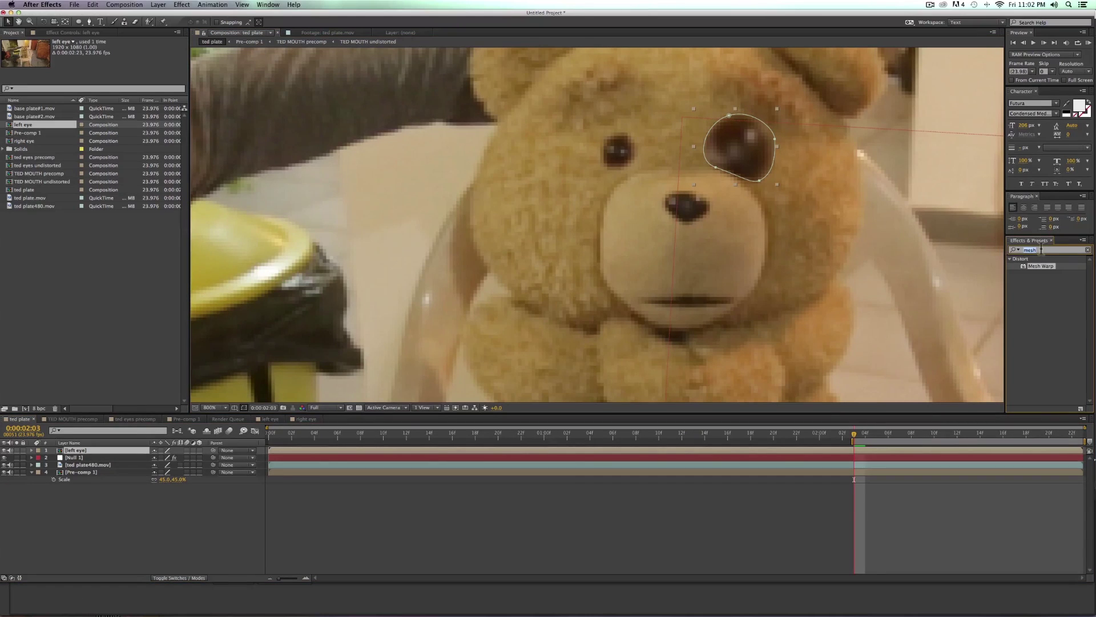
pyautogui.write('sharpe')
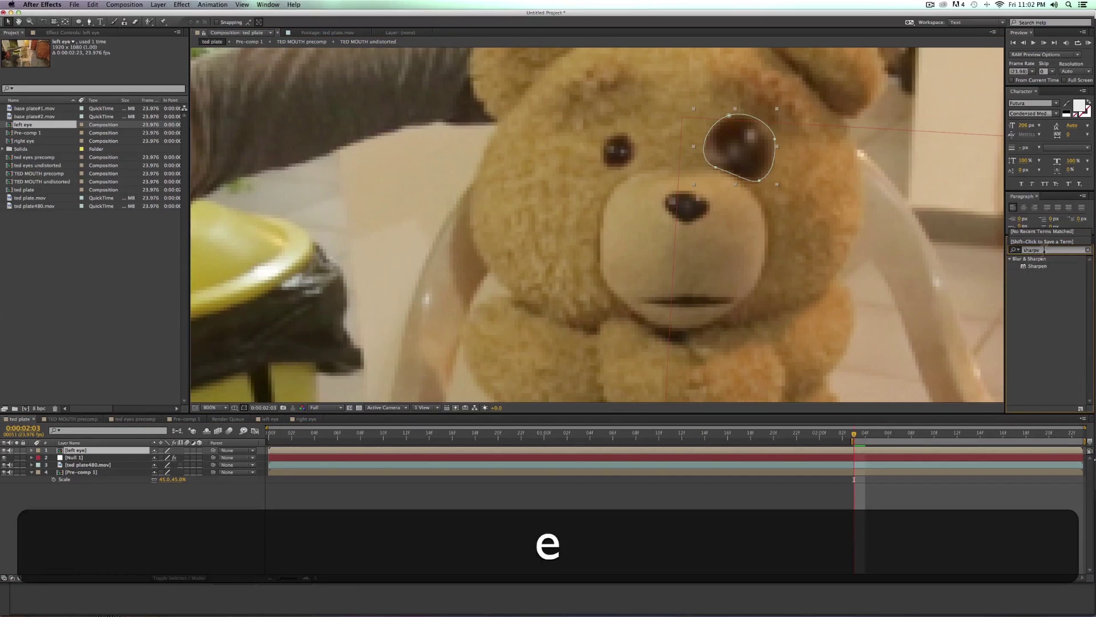
pyautogui.doubleClick(1038, 266)
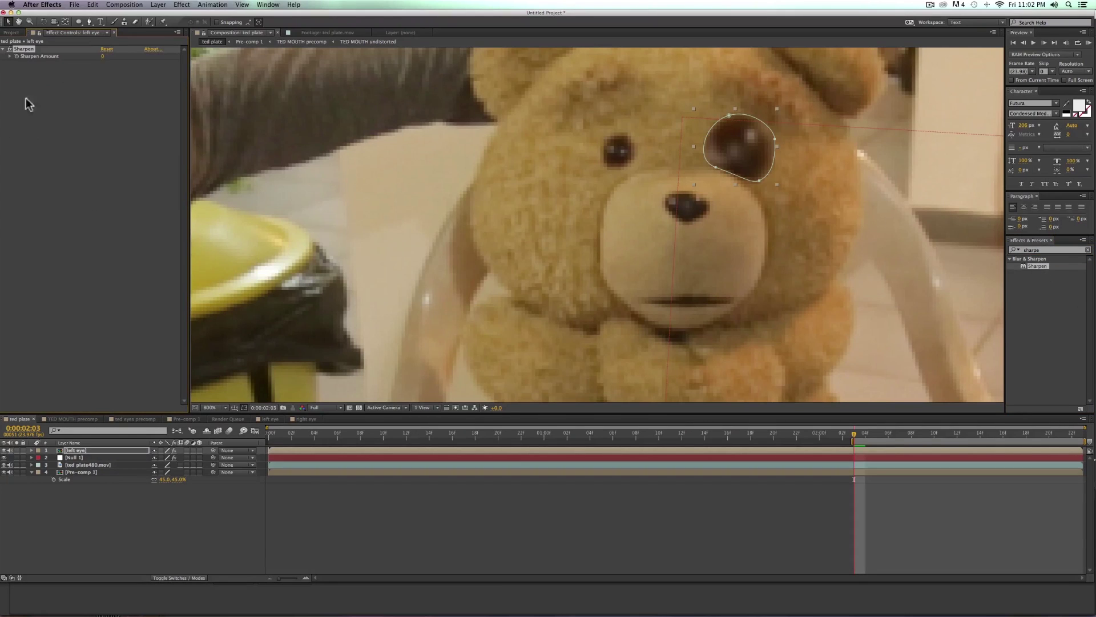
pyautogui.click(103, 56)
pyautogui.write('254')
pyautogui.press('Return')
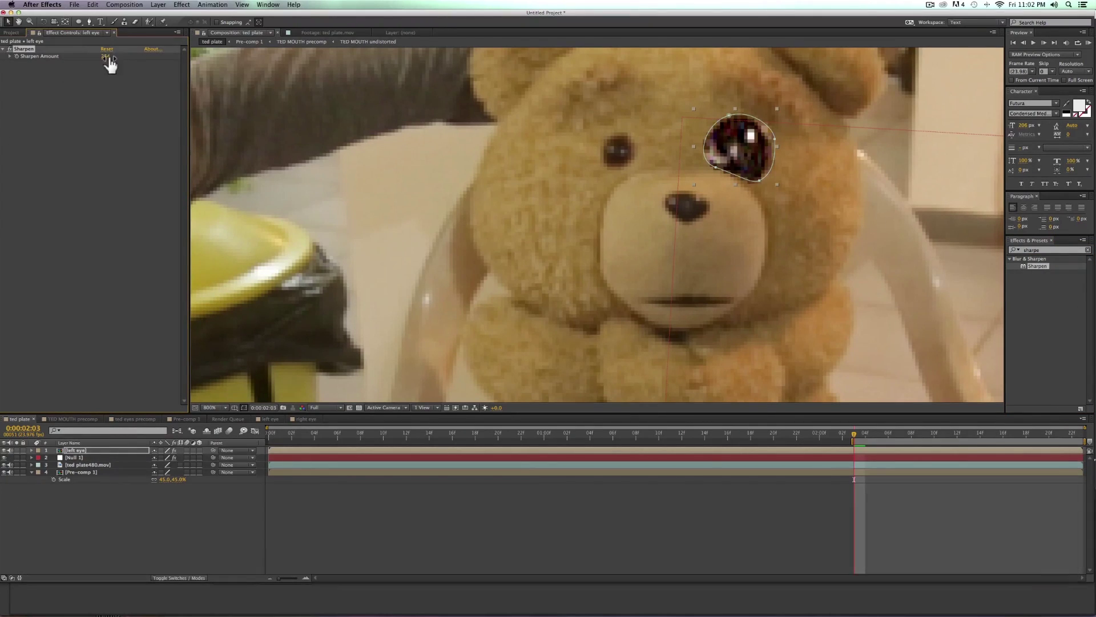
pyautogui.click(108, 57)
pyautogui.write('25')
pyautogui.click(93, 128)
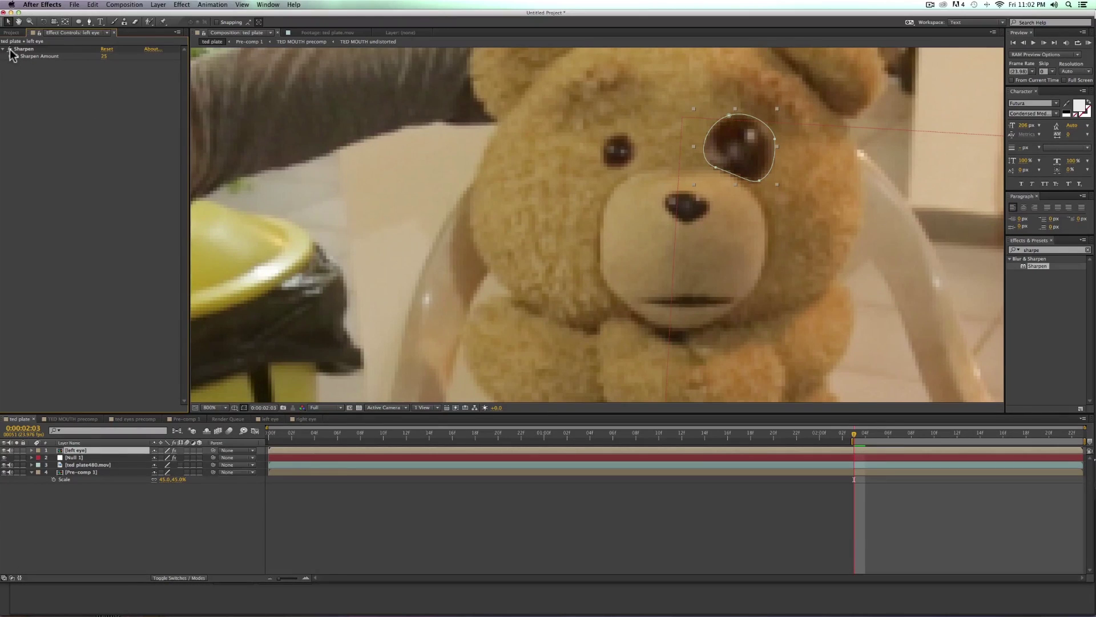
pyautogui.scroll(-6, 883, 281)
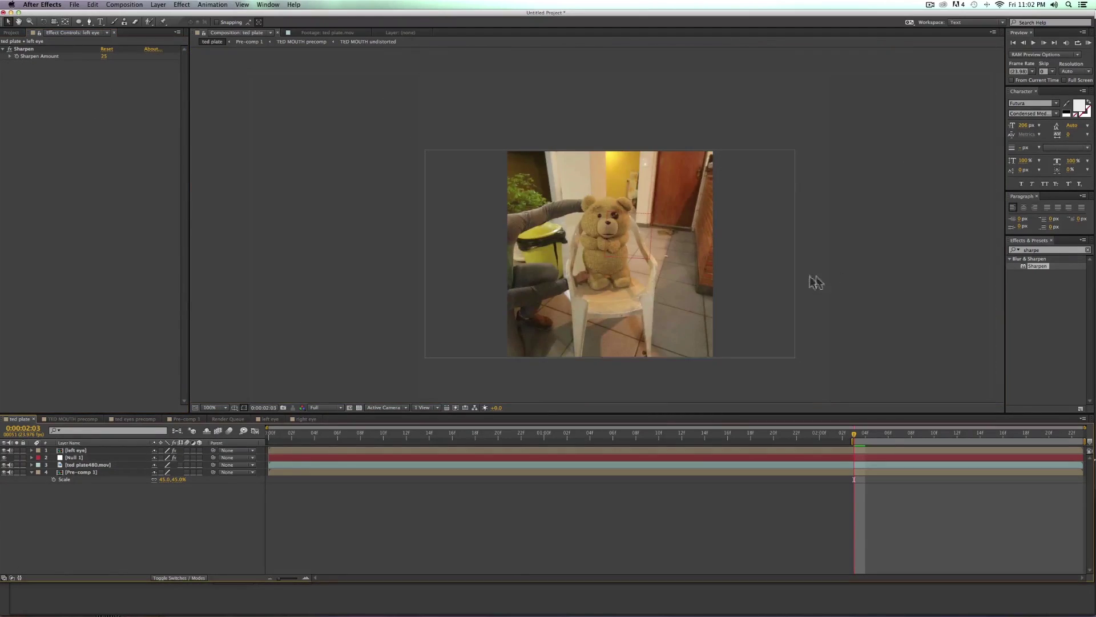
pyautogui.scroll(4, 695, 282)
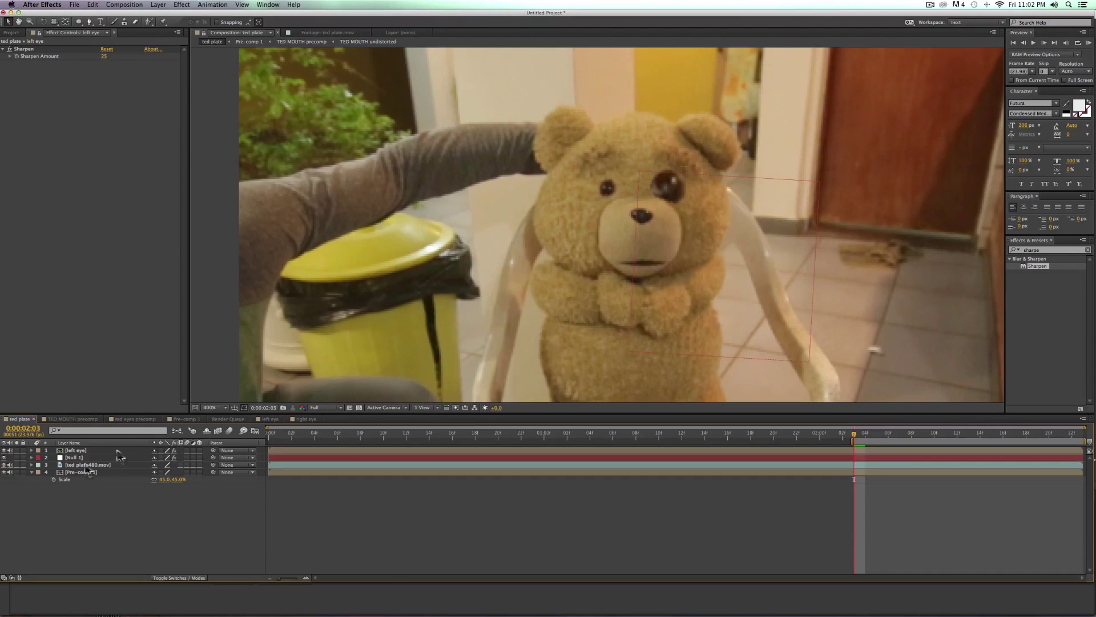
# - Feather the left eye mask by 5 pixels
pyautogui.click(80, 450)
pyautogui.press('m')
pyautogui.press('m')
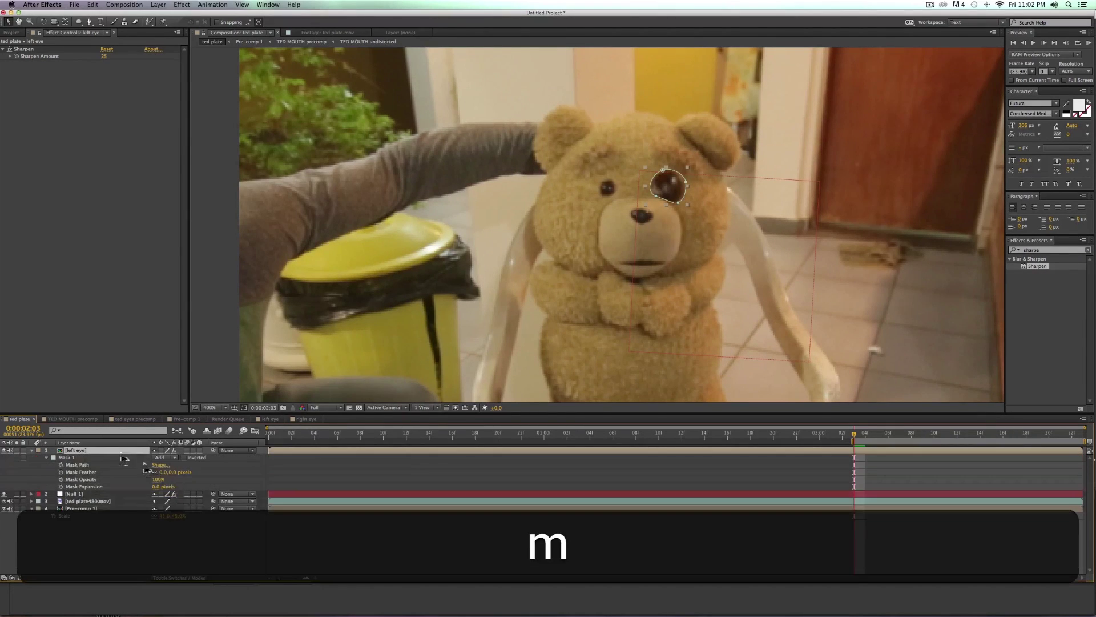
pyautogui.moveTo(164, 472); pyautogui.dragTo(169, 472)
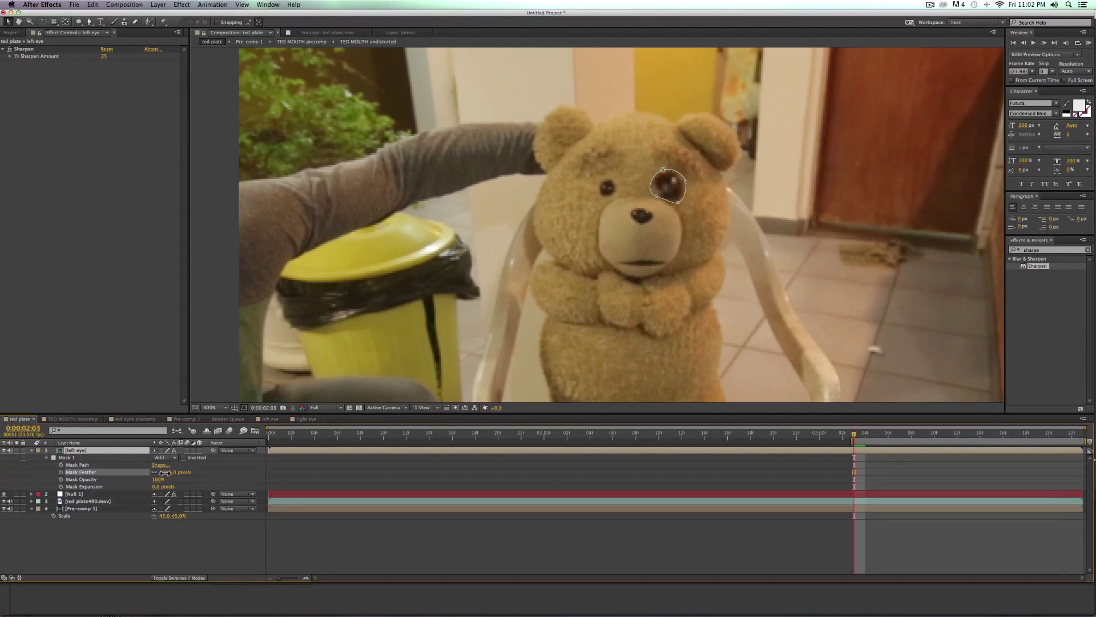
pyautogui.click(228, 542)
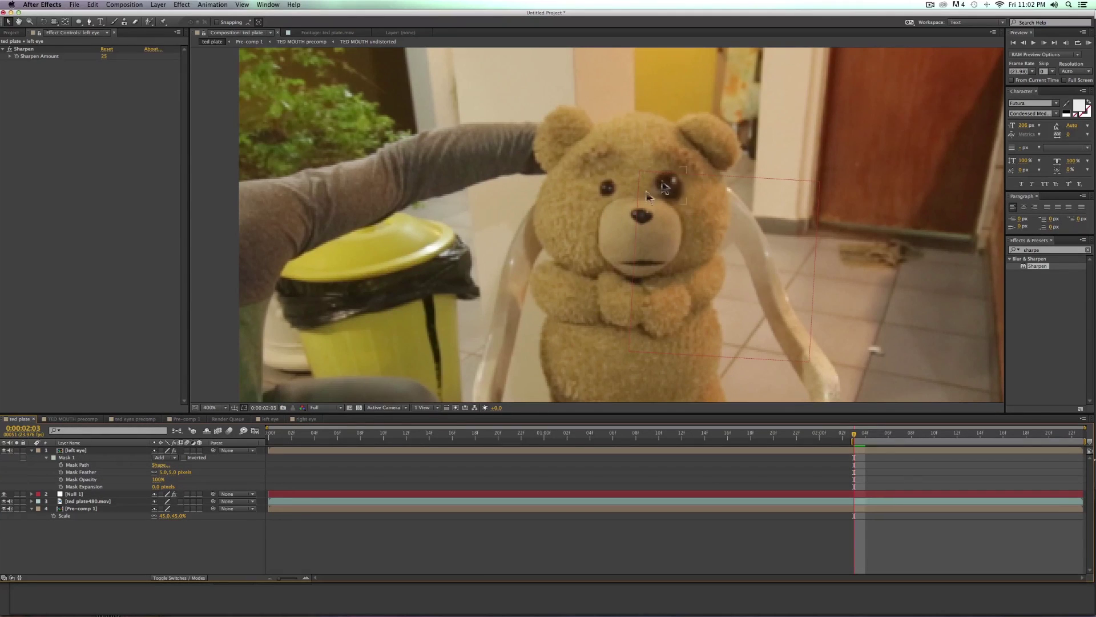
pyautogui.press('super')
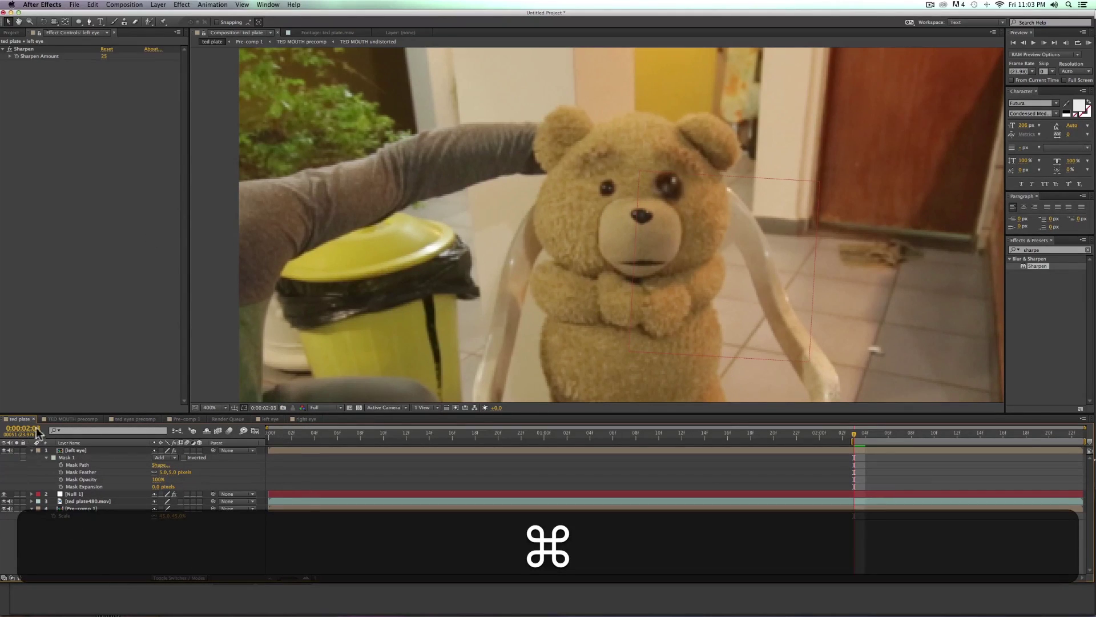
# - Add the right eye comp into the ted plate comp and view the whole frame
pyautogui.press('super+0')
pyautogui.click(109, 232)
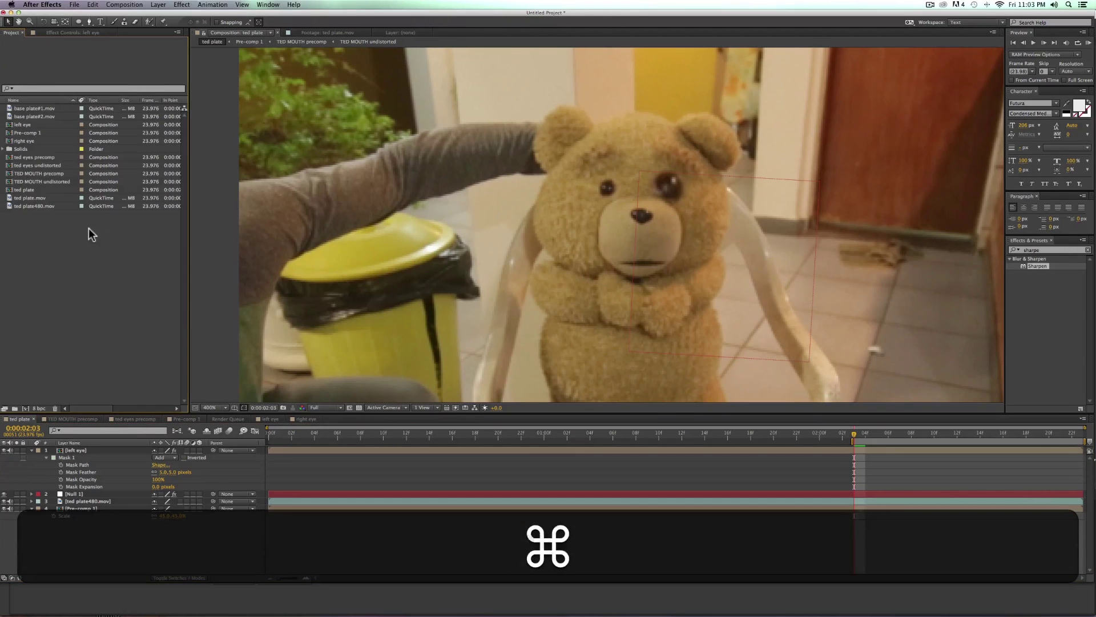
pyautogui.hscroll(5, 63, 209)
pyautogui.hscroll(-5, 50, 185)
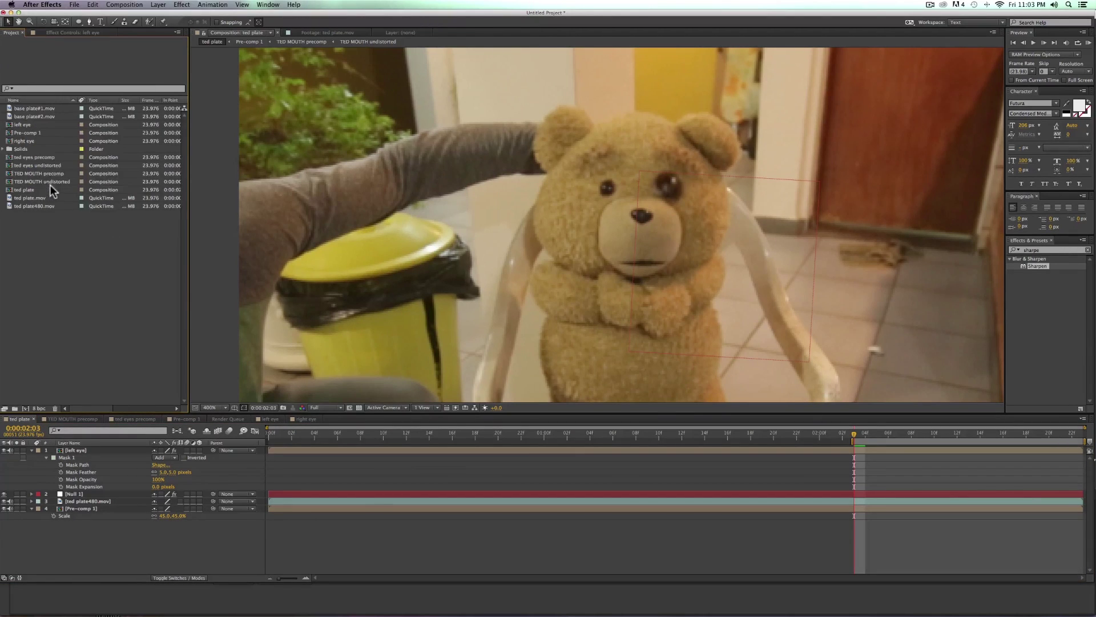
pyautogui.click(24, 142)
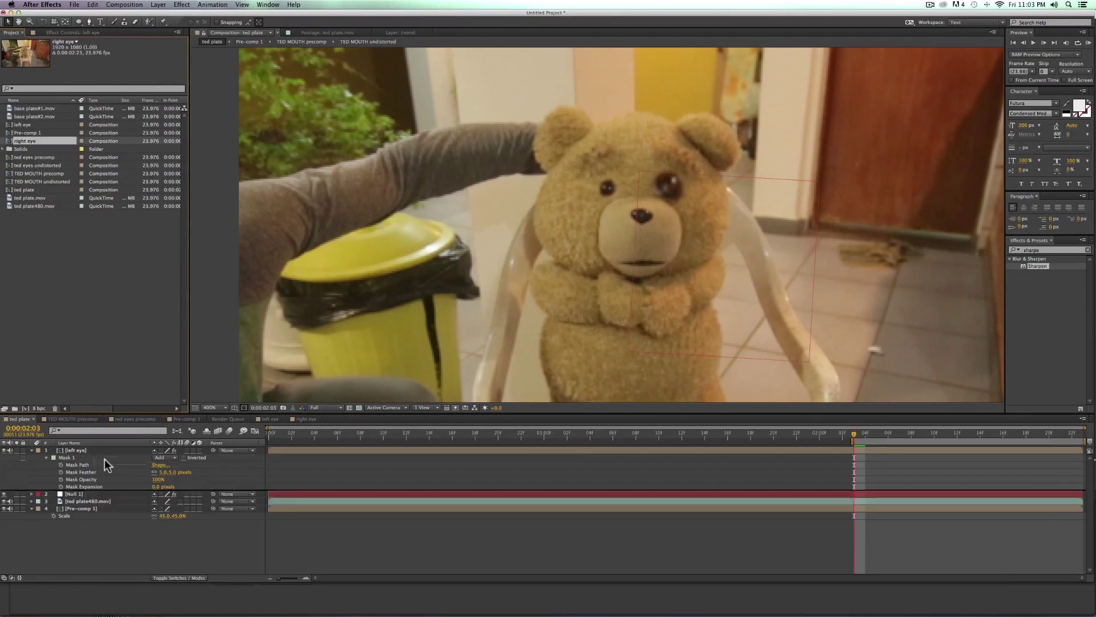
pyautogui.moveTo(100, 447); pyautogui.dragTo(101, 446)
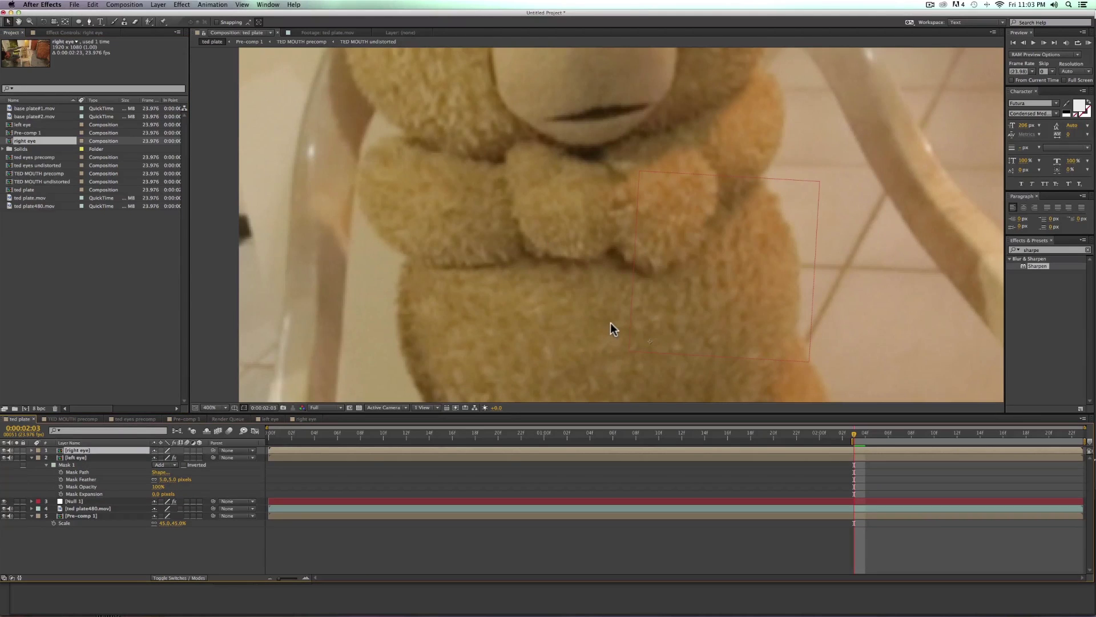
pyautogui.press('/')
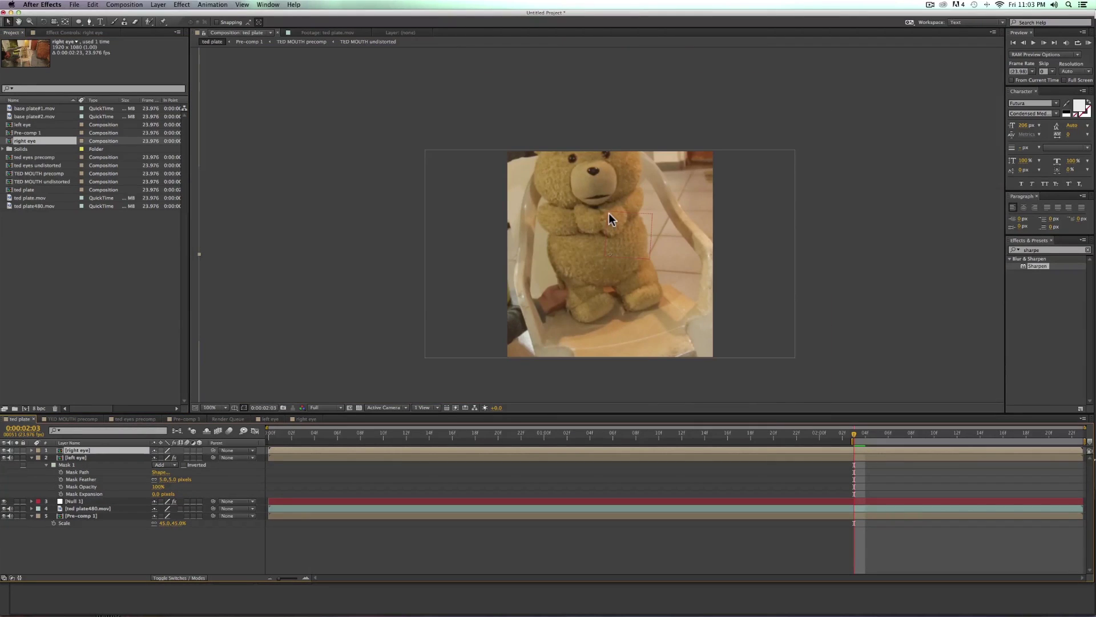
# - Move the right eye layer over Ted's other eye
pyautogui.press('v')
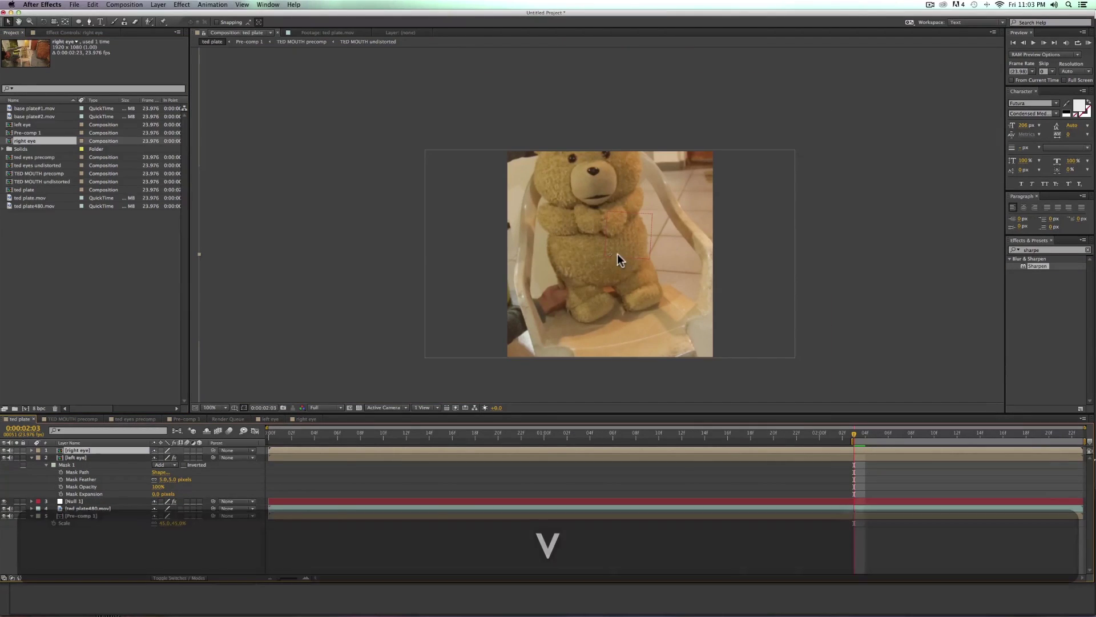
pyautogui.press('y')
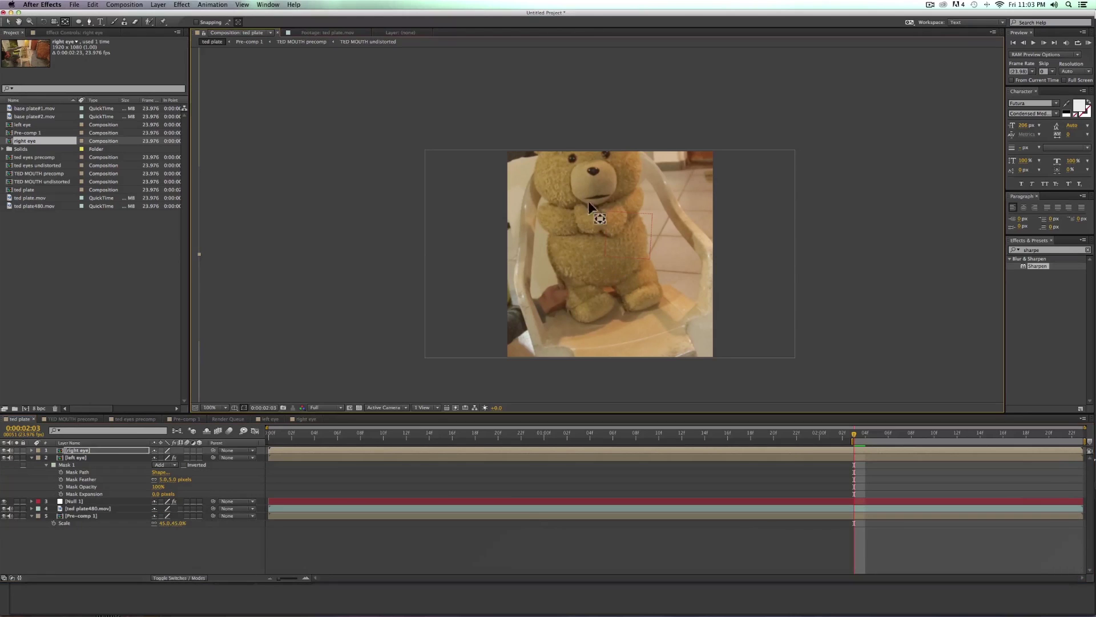
pyautogui.press('v')
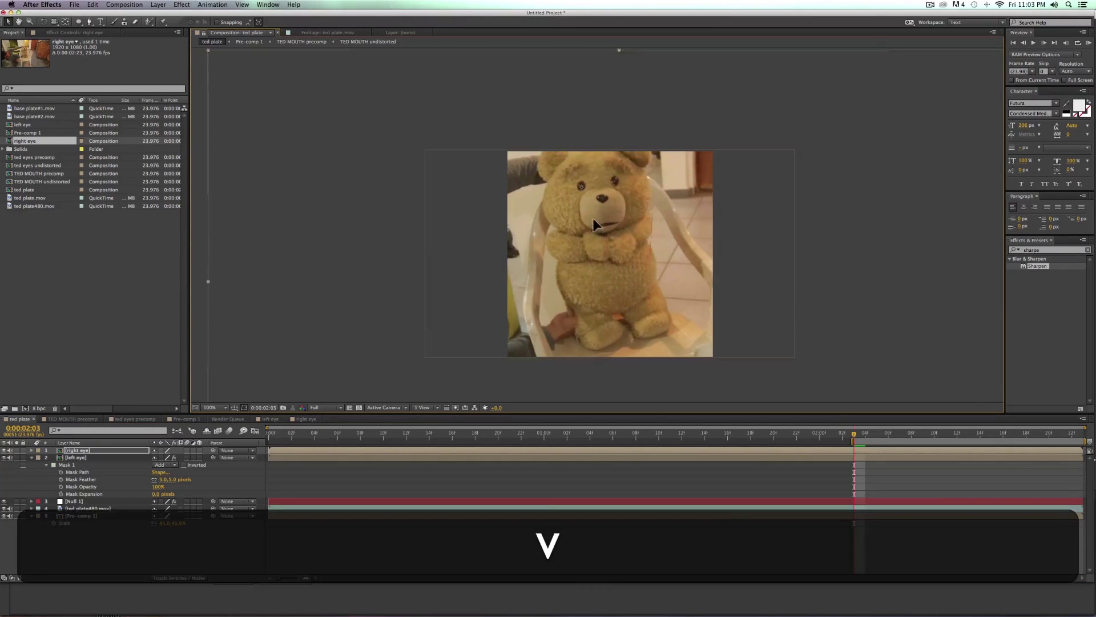
pyautogui.scroll(4, 616, 254)
pyautogui.press('w')
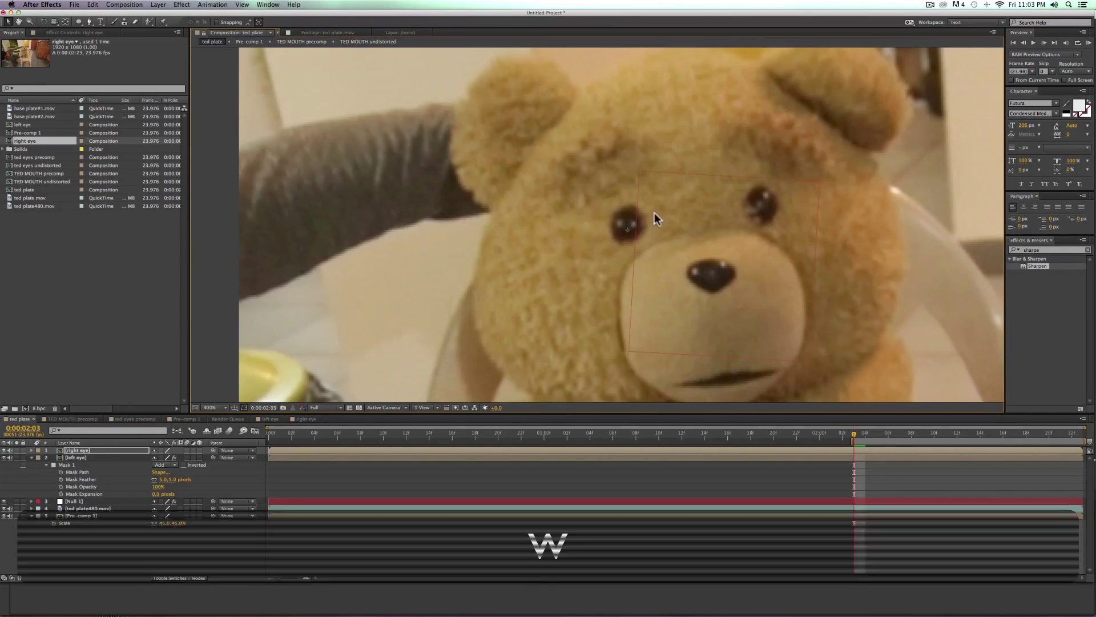
pyautogui.press('g')
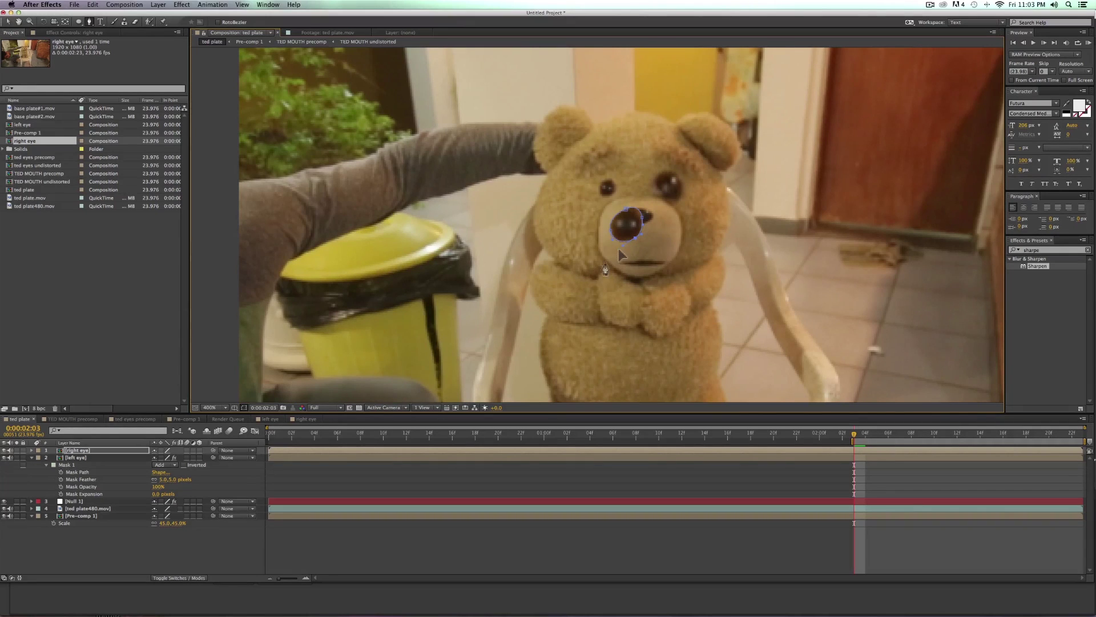
pyautogui.click(81, 451)
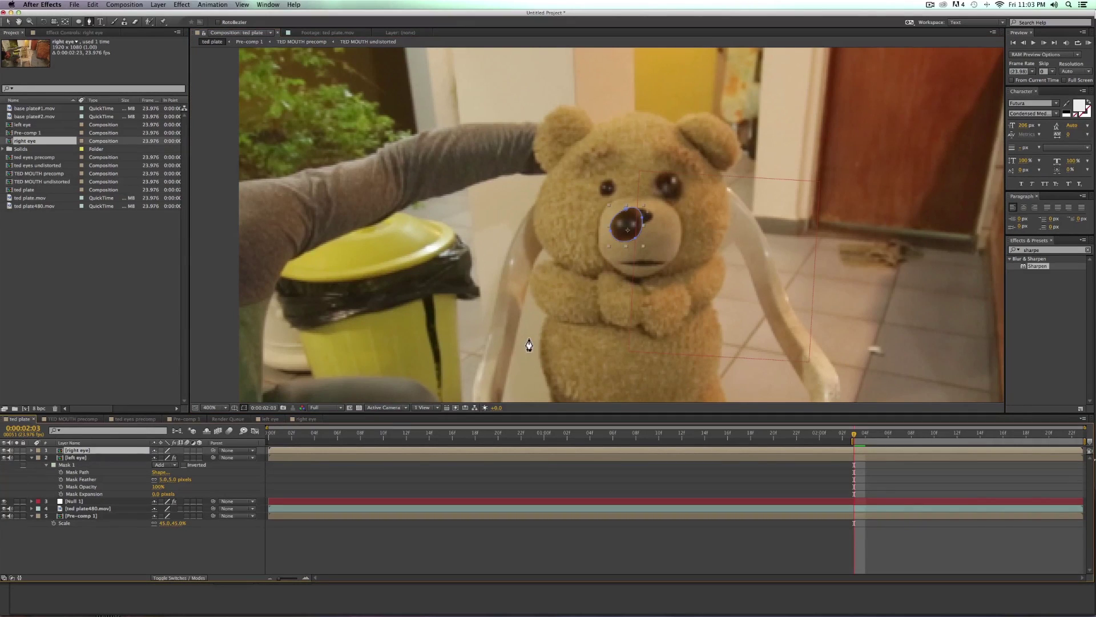
pyautogui.press('b')
pyautogui.press('v')
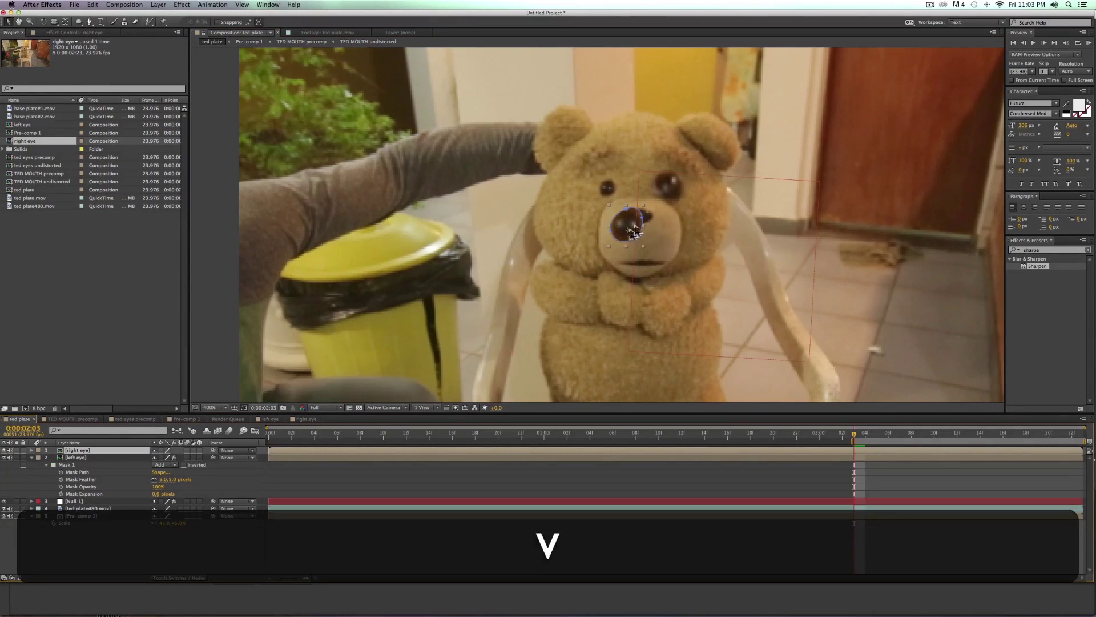
pyautogui.moveTo(624, 229); pyautogui.dragTo(614, 204)
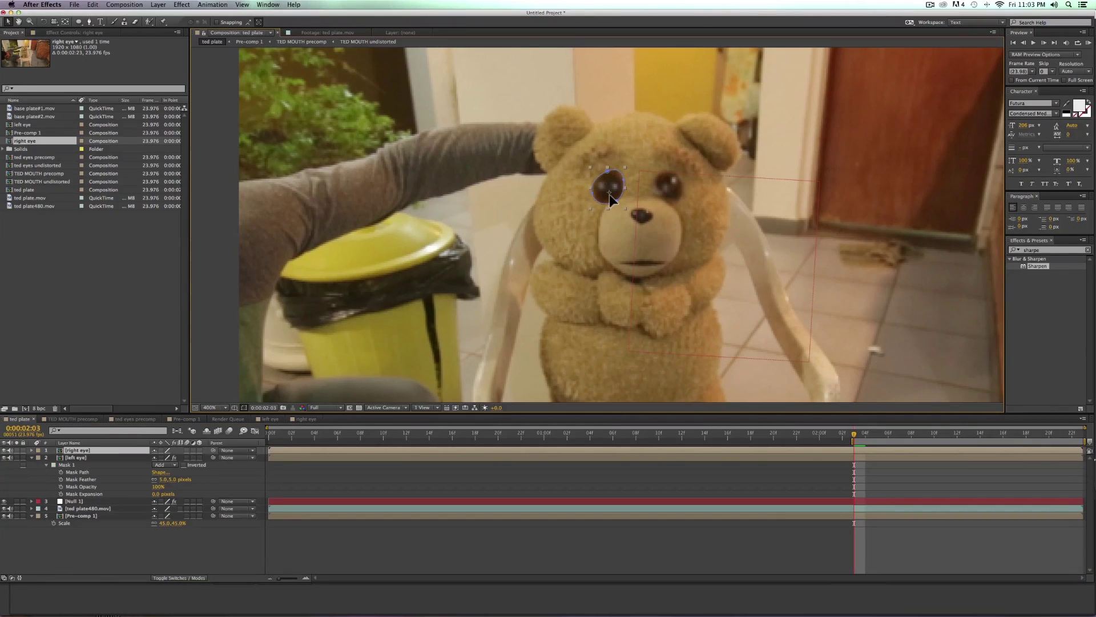
pyautogui.press('Return')
# - Set the right eye's Mask Feather to 4 pixels
pyautogui.press('m')
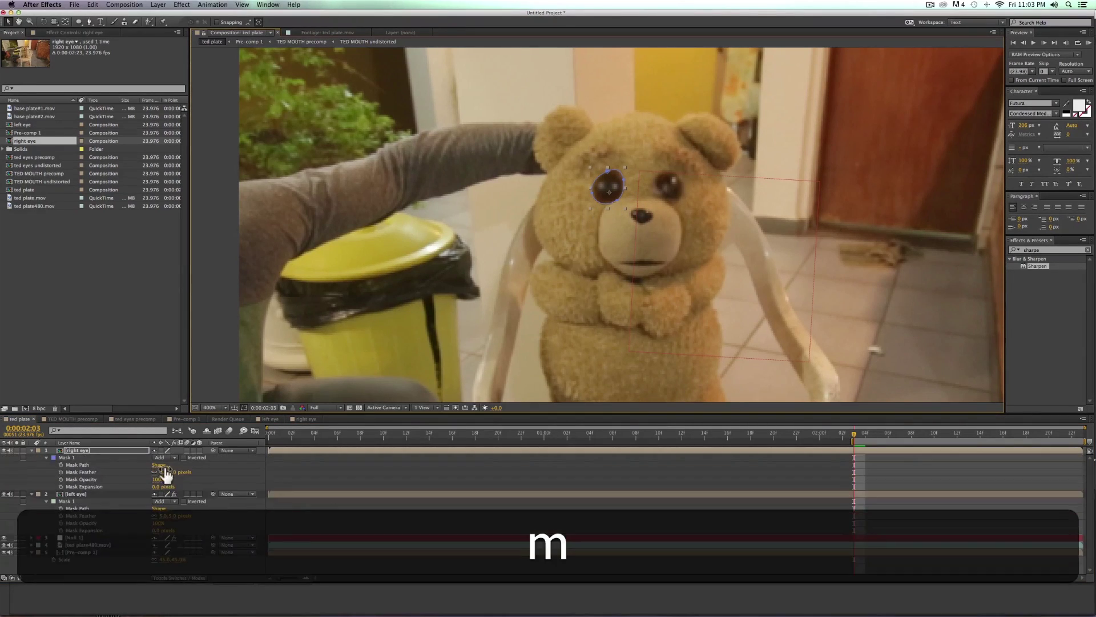
pyautogui.moveTo(165, 471); pyautogui.dragTo(171, 472)
pyautogui.click(192, 571)
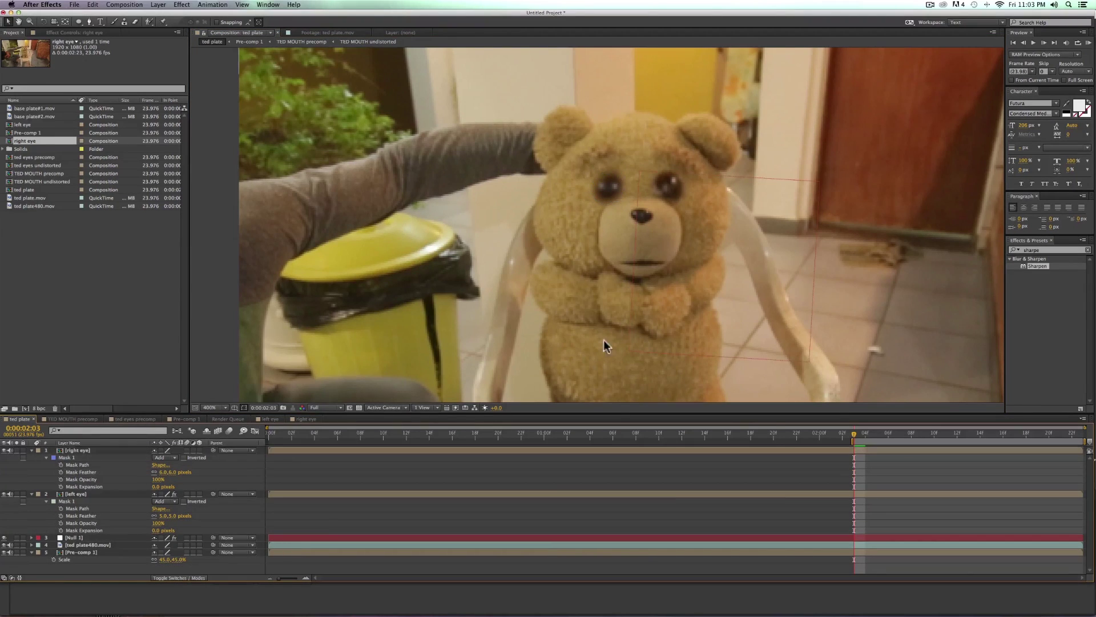
pyautogui.click(164, 472)
pyautogui.write('4')
pyautogui.press('Return')
# - Copy the left eye's Sharpen effect (amount 25) onto the right eye layer
pyautogui.click(103, 493)
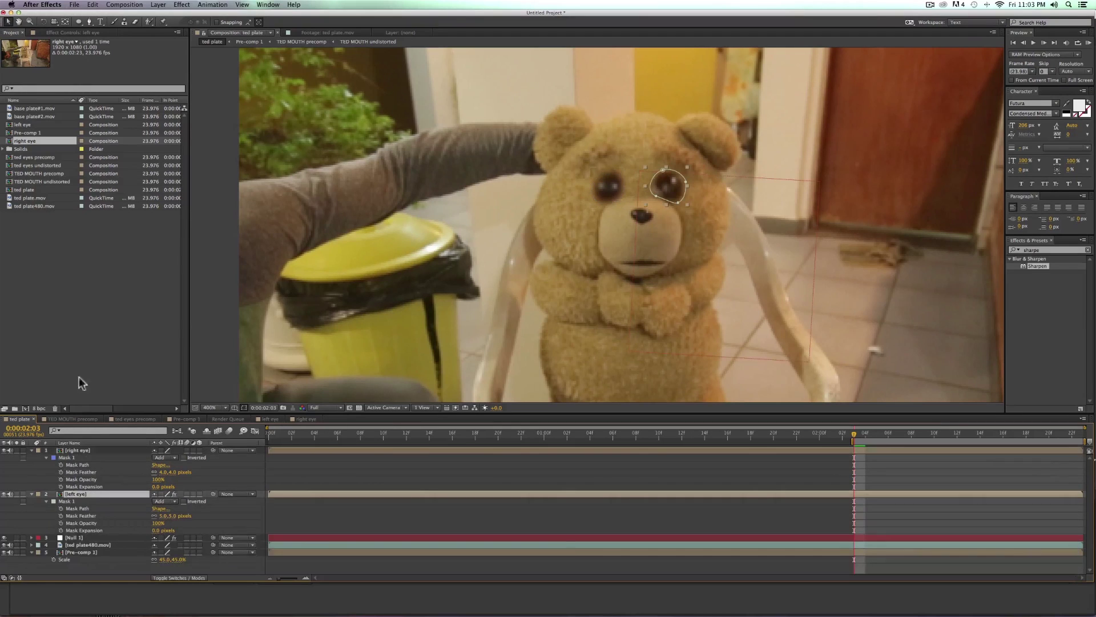
pyautogui.click(77, 32)
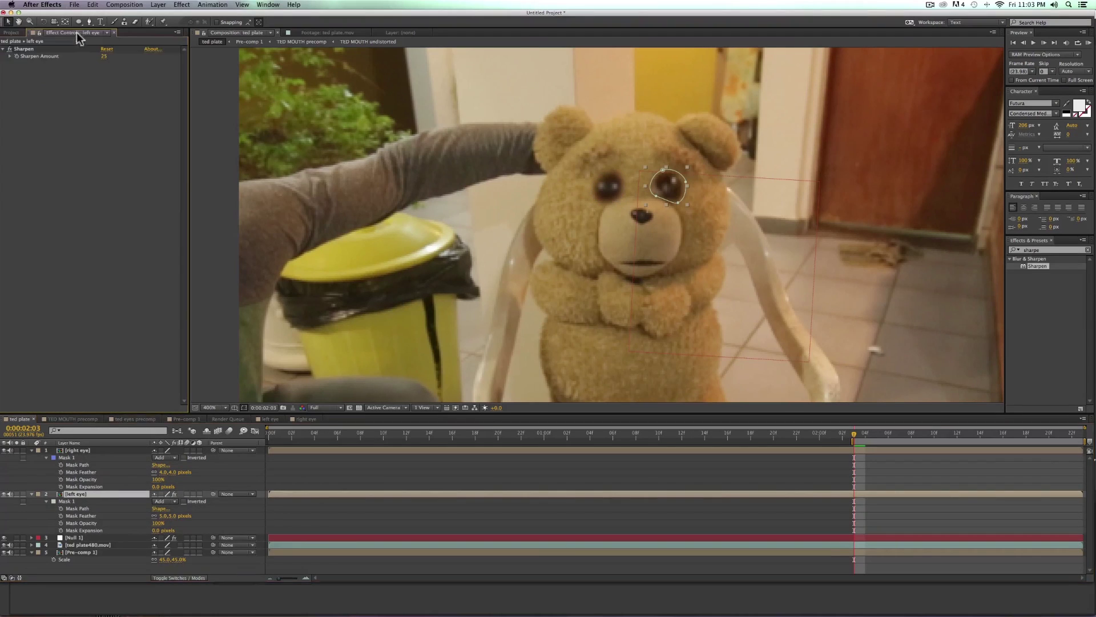
pyautogui.click(36, 48)
pyautogui.press('super+c')
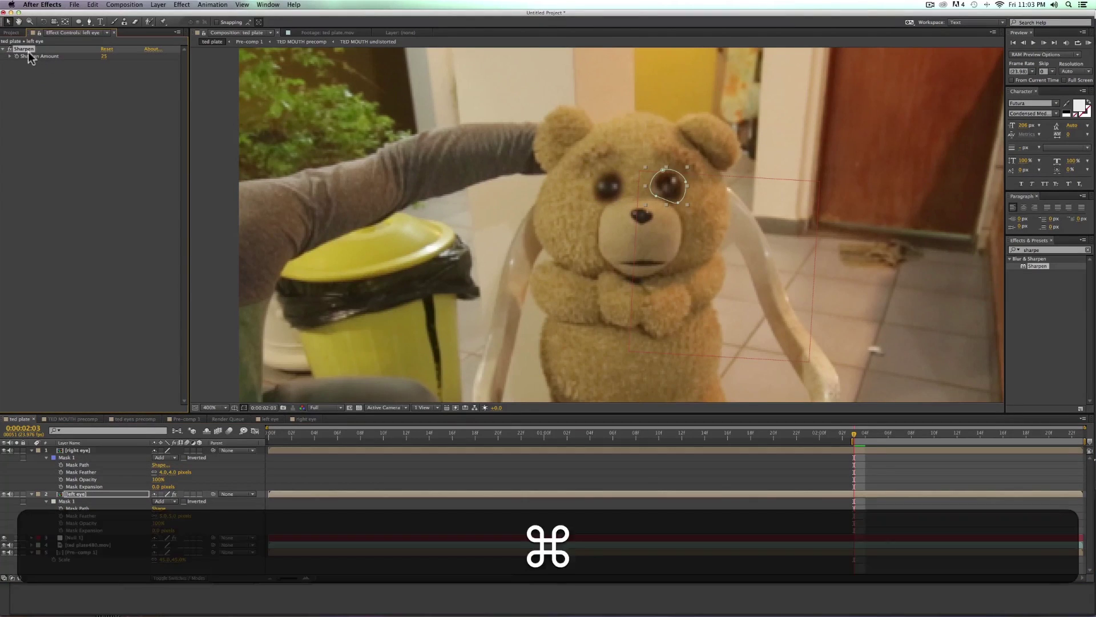
pyautogui.click(75, 450)
pyautogui.press('super+v')
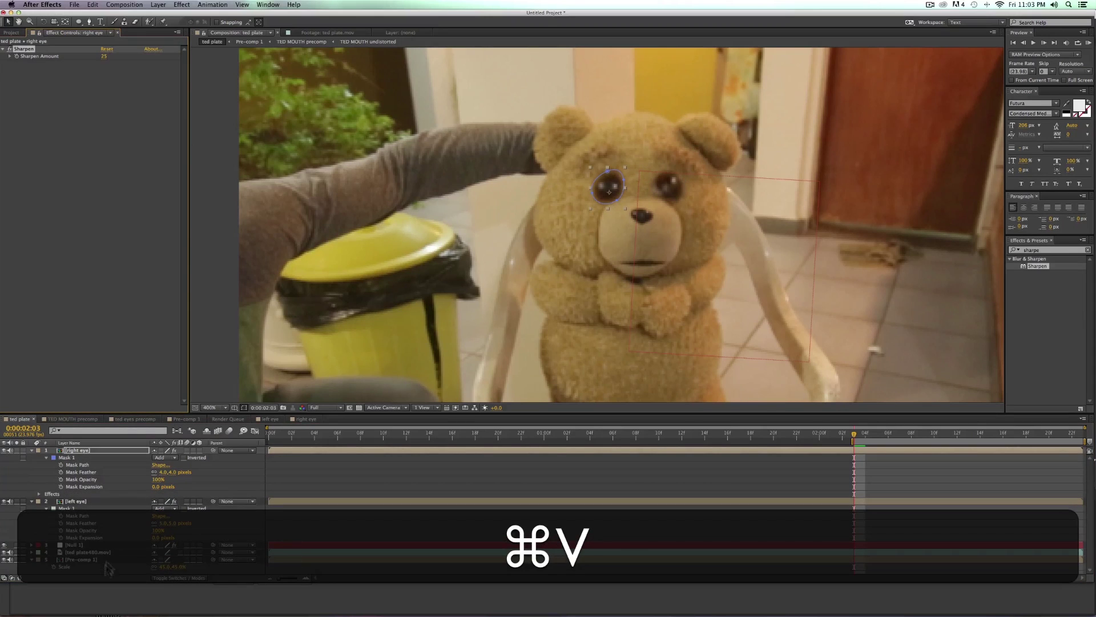
pyautogui.click(107, 564)
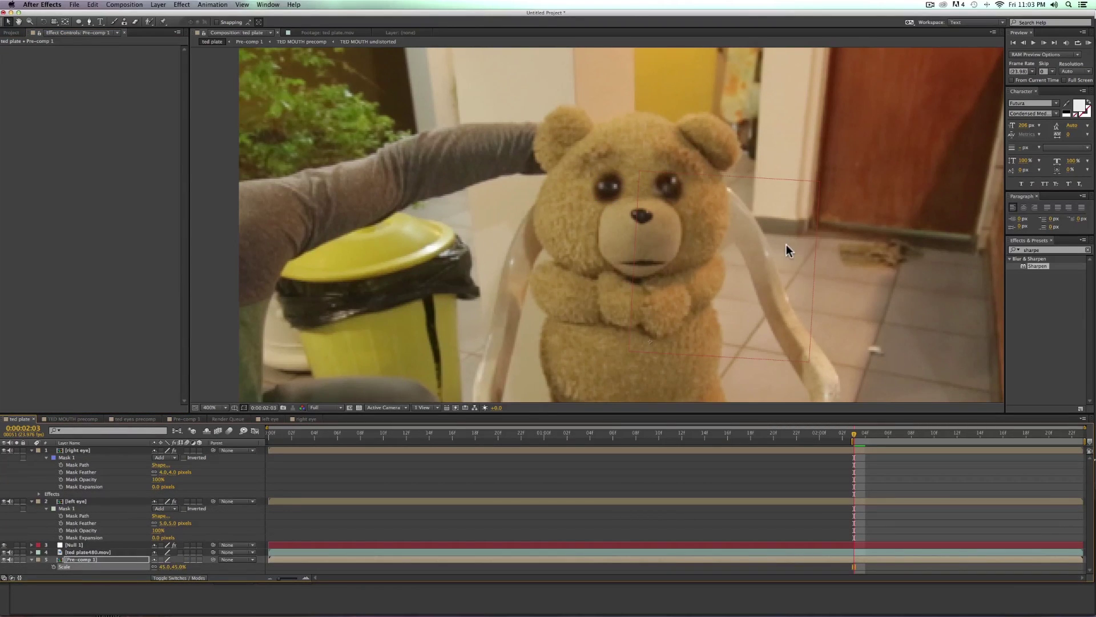
pyautogui.press(',')
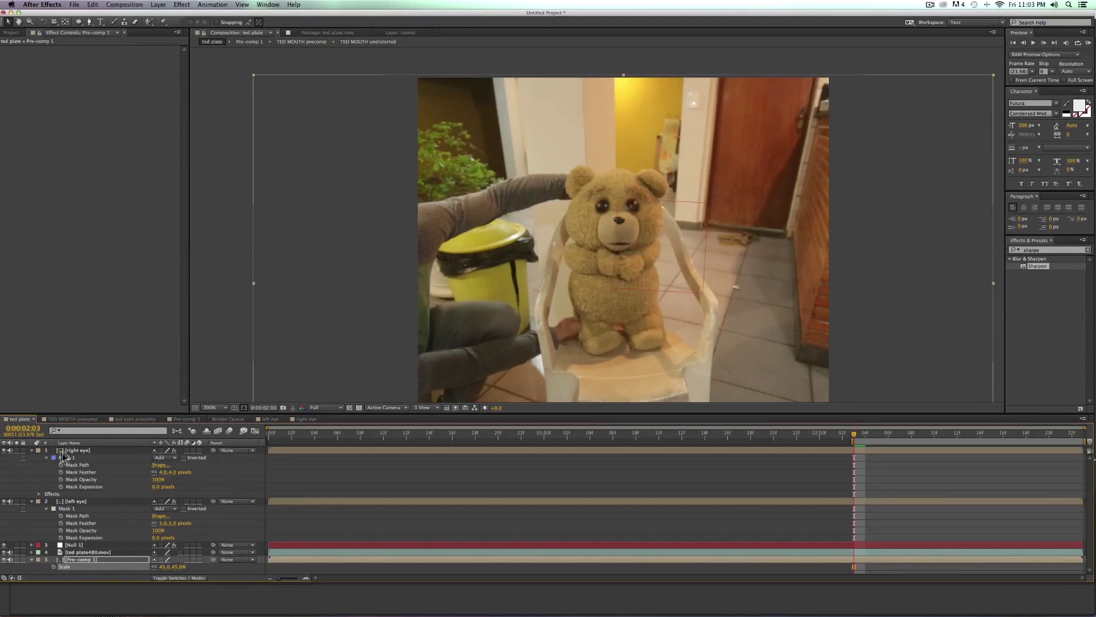
pyautogui.click(63, 457)
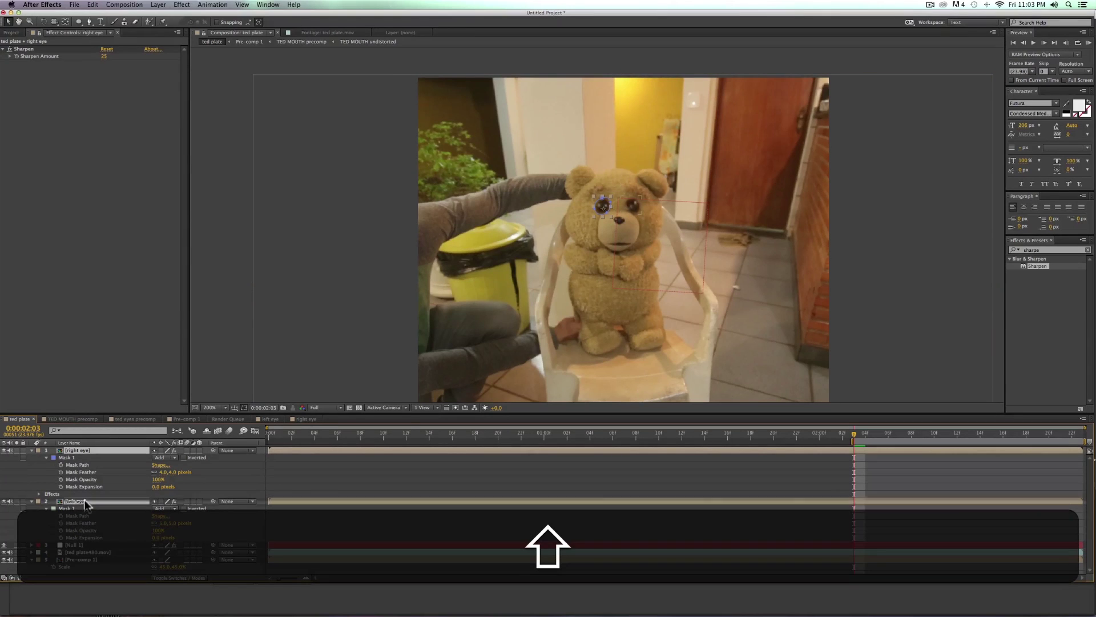
# - Parent both eye layers to Null 1, rename the null 'eye track', and preview the tracking
pyautogui.keyDown('shift'); pyautogui.click(80, 501); pyautogui.keyUp('shift')
pyautogui.moveTo(213, 450); pyautogui.dragTo(74, 545)
pyautogui.click(74, 545)
pyautogui.press('Return')
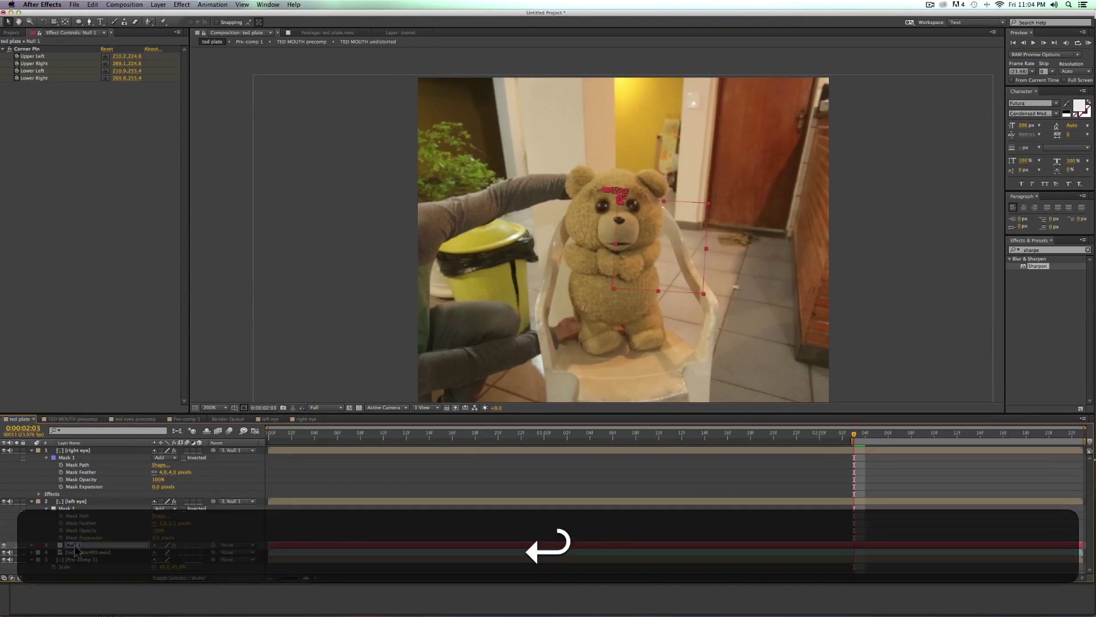
pyautogui.write('eye track')
pyautogui.press('Return')
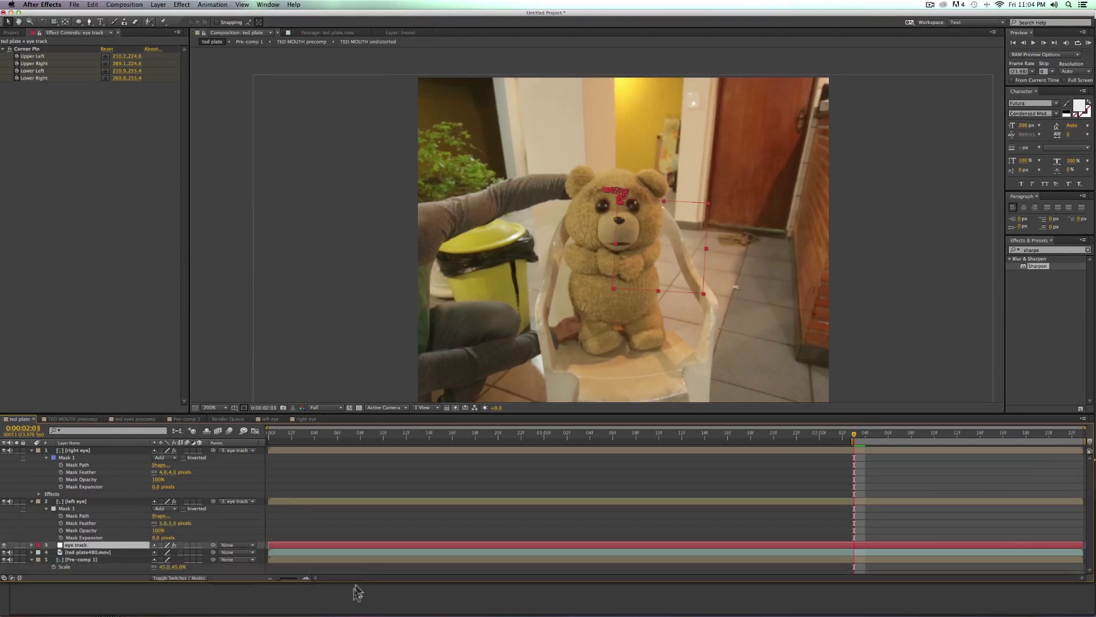
pyautogui.press('space')
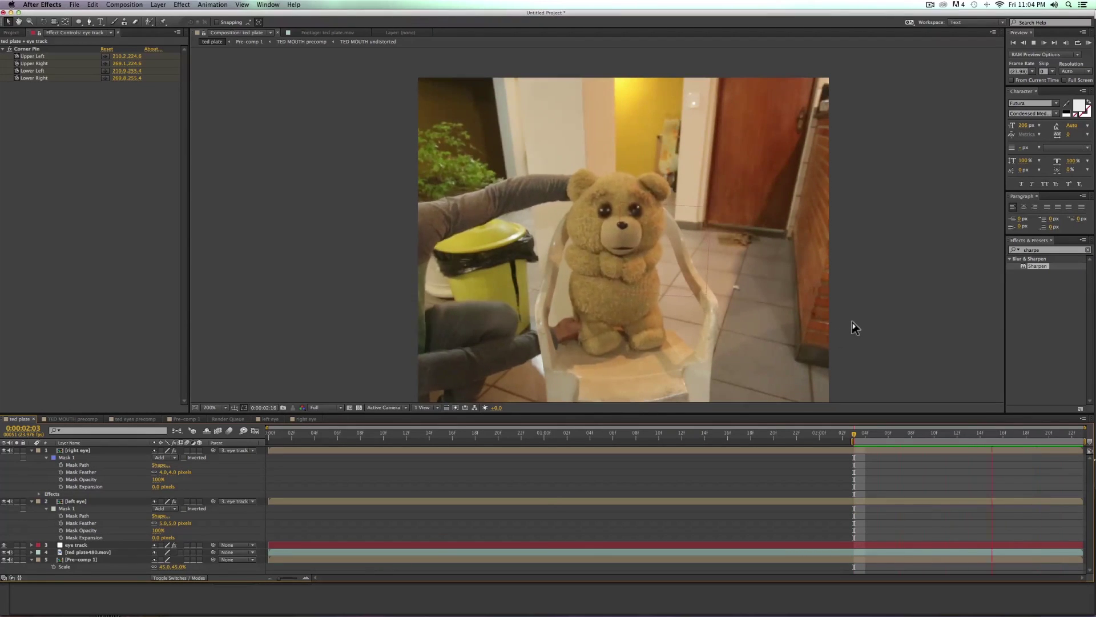
pyautogui.press('space')
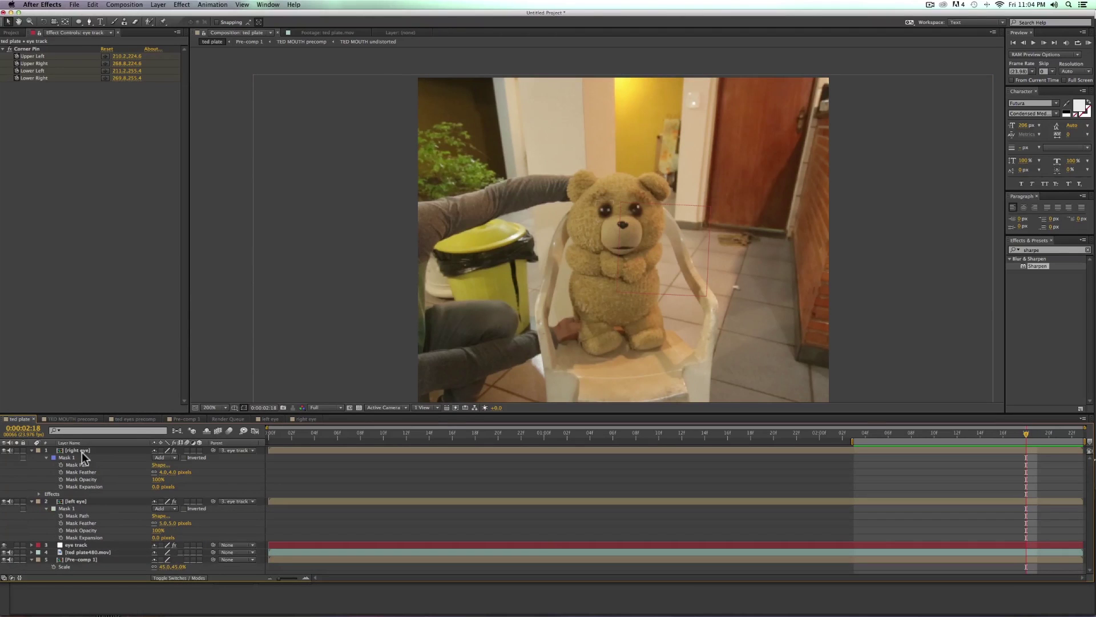
# - Zoom in on the eyes and nudge the left eye patch left and the right one right
pyautogui.click(82, 451)
pyautogui.press('.')
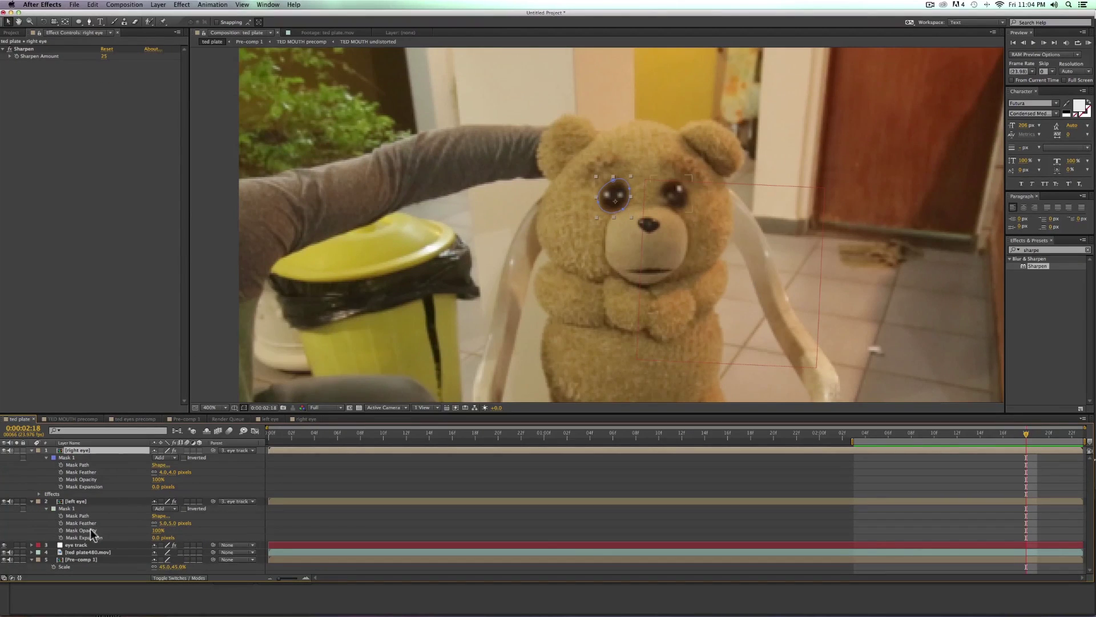
pyautogui.press('v')
pyautogui.click(87, 501)
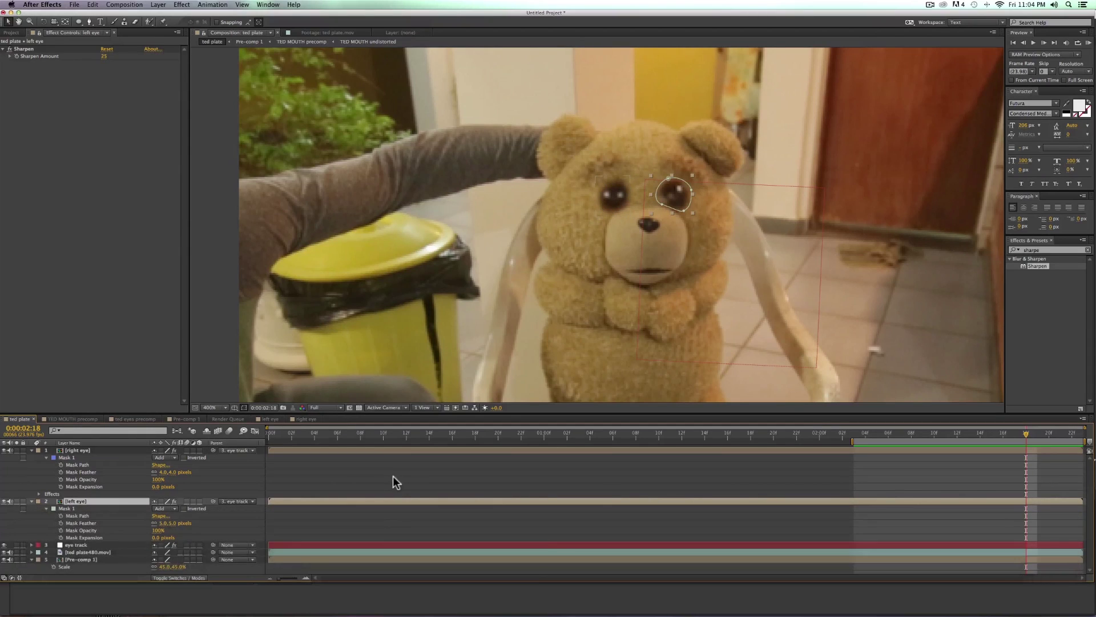
pyautogui.hotkey('shift', 'Left')
pyautogui.hotkey('shift', 'Left')
pyautogui.hotkey('shift', 'Left')
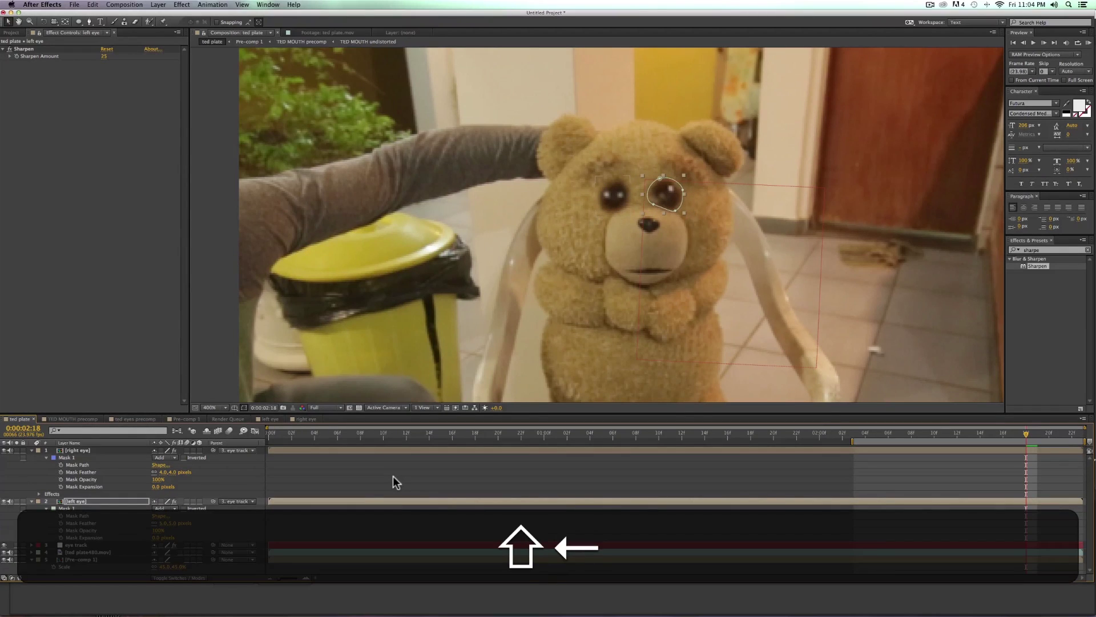
pyautogui.press('super+Up')
pyautogui.hotkey('shift', 'Right')
pyautogui.hotkey('shift', 'Right')
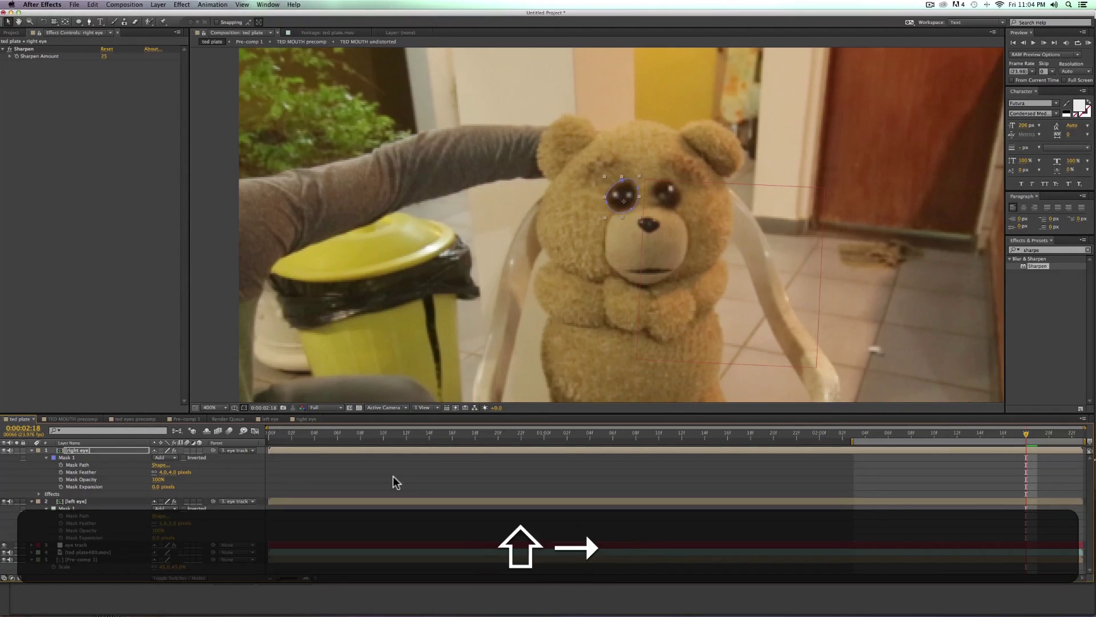
# - Zoom back out, undo the eye nudge, deselect all layers and preview the comp
pyautogui.click(464, 496)
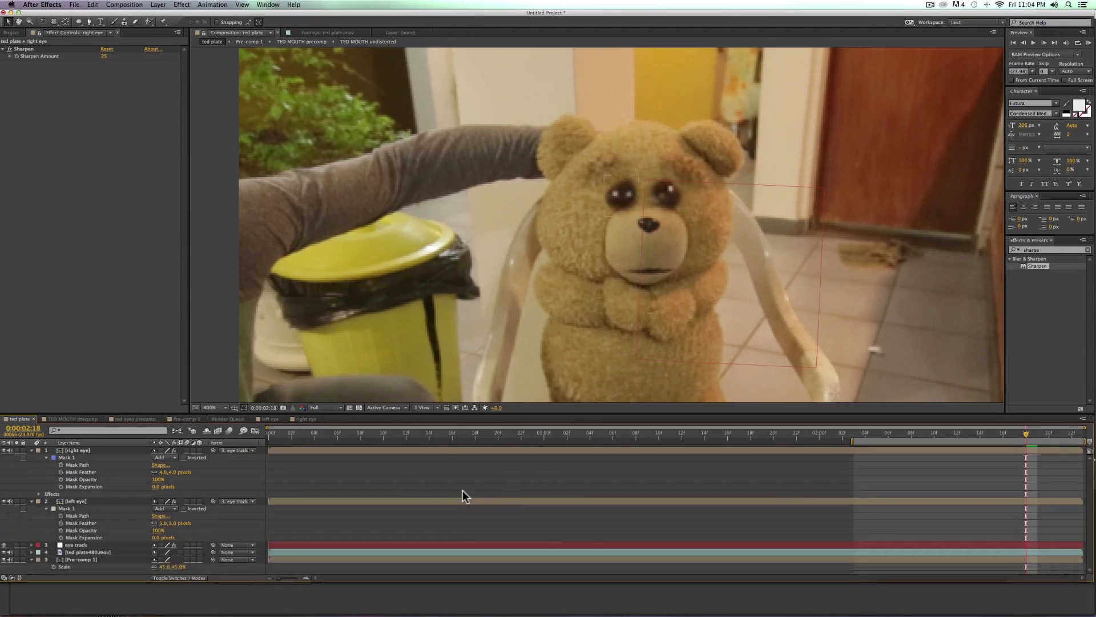
pyautogui.press(',')
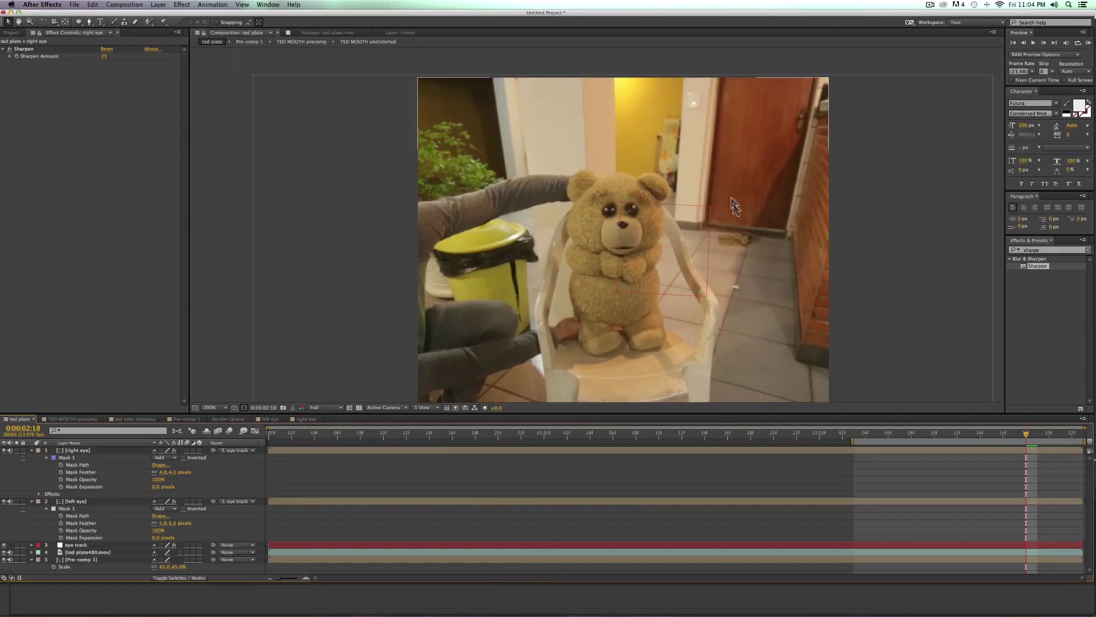
pyautogui.press('super+z')
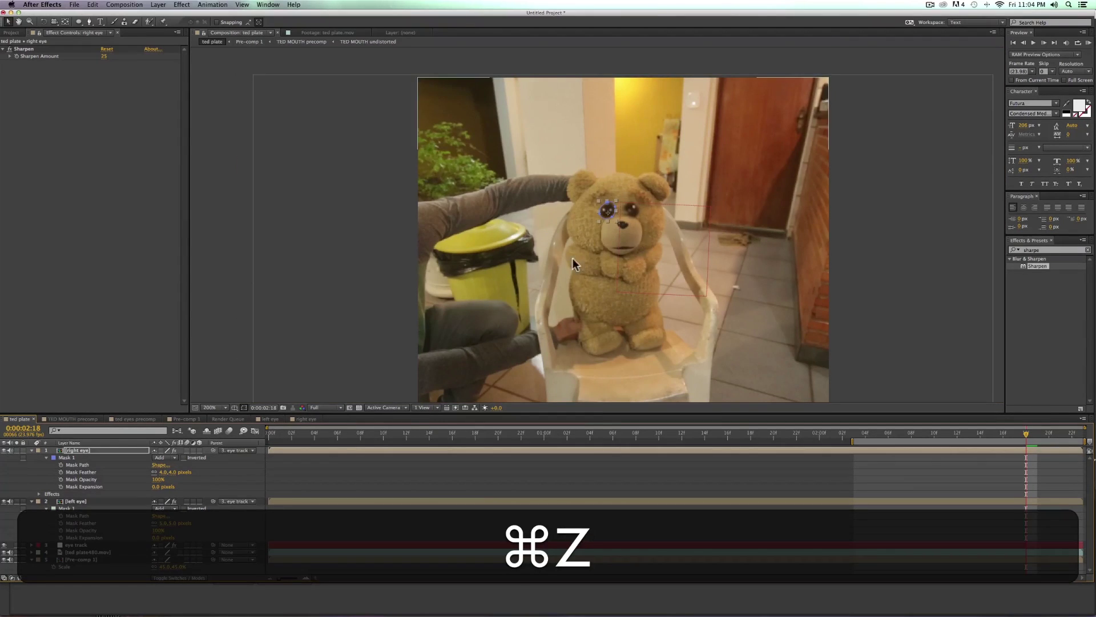
pyautogui.click(631, 224)
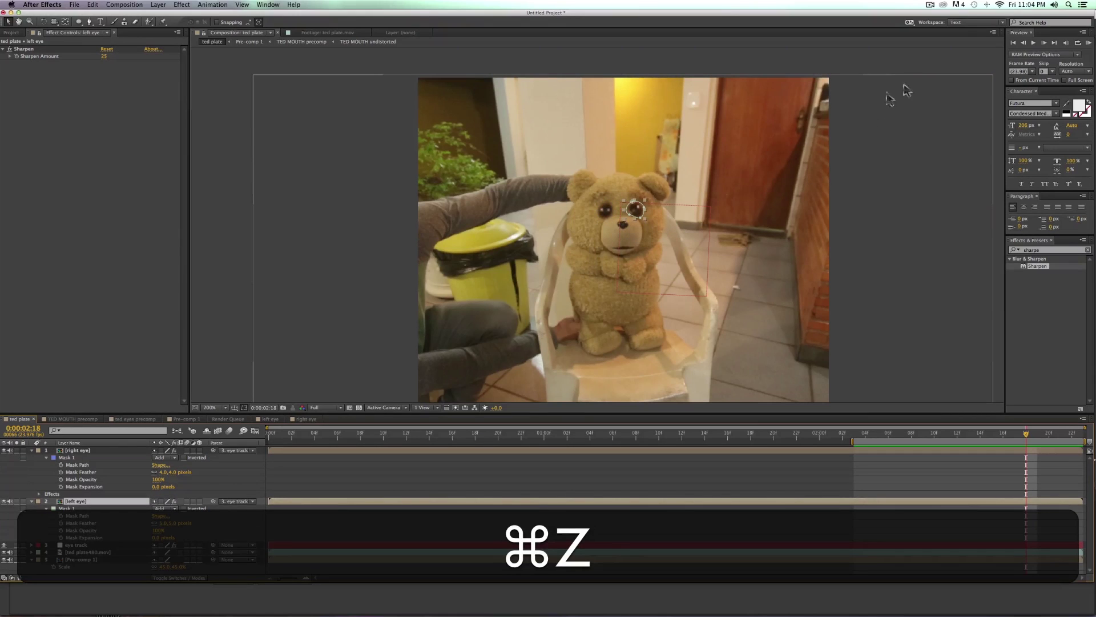
pyautogui.press('super+shift+a')
pyautogui.press('space')
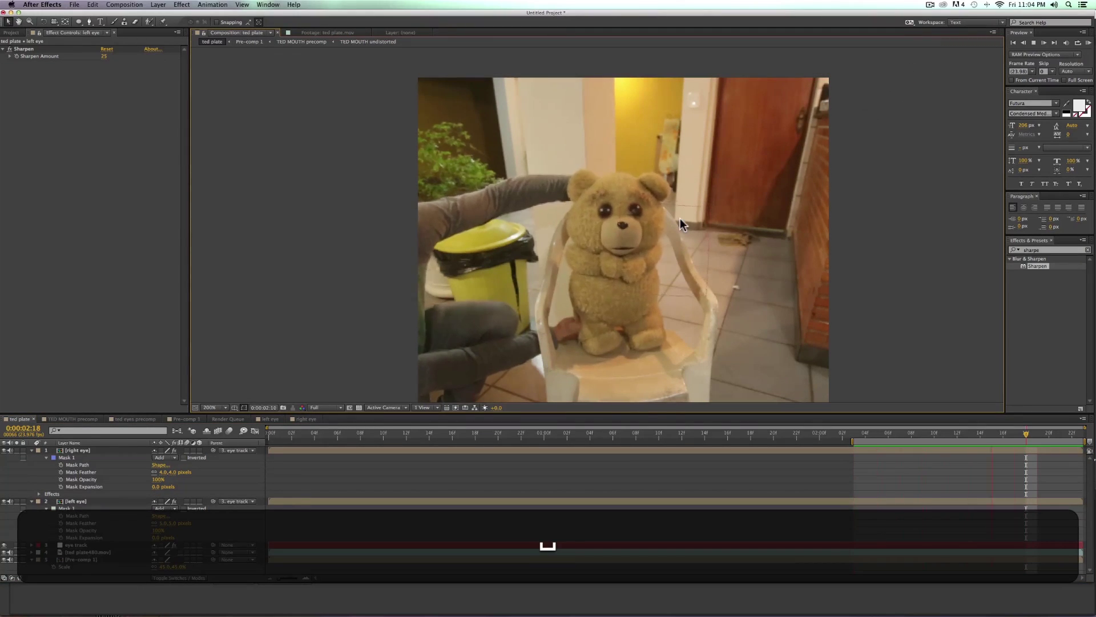
pyautogui.press('space')
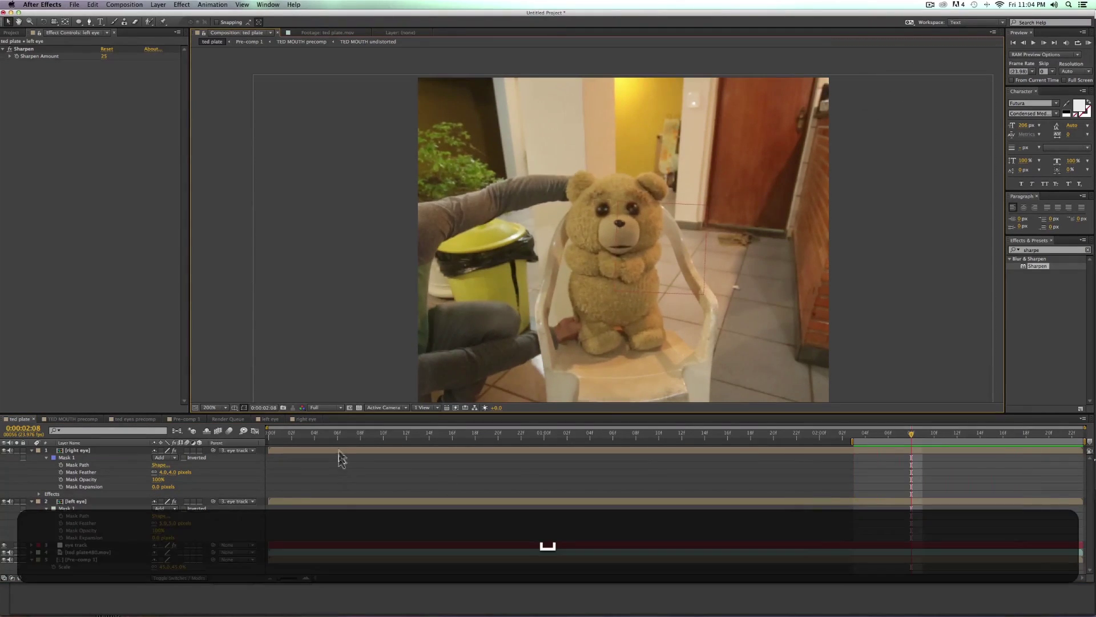
# - Preview the comp from the start, then stop and fit the frame in view
pyautogui.click(280, 435)
pyautogui.press('space')
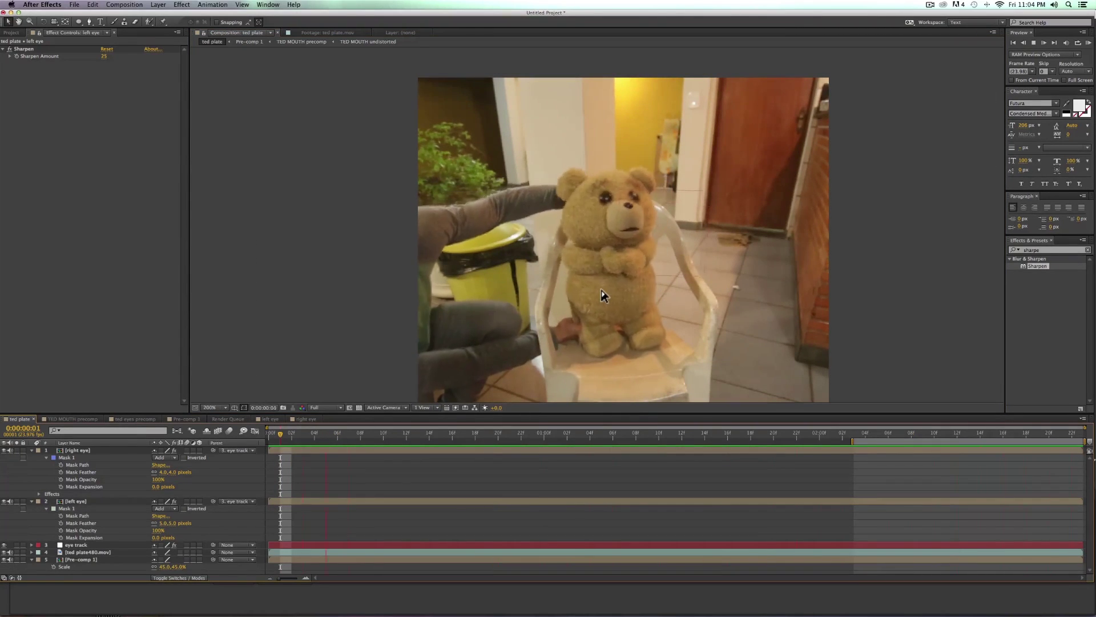
pyautogui.hotkey('shift', '/')
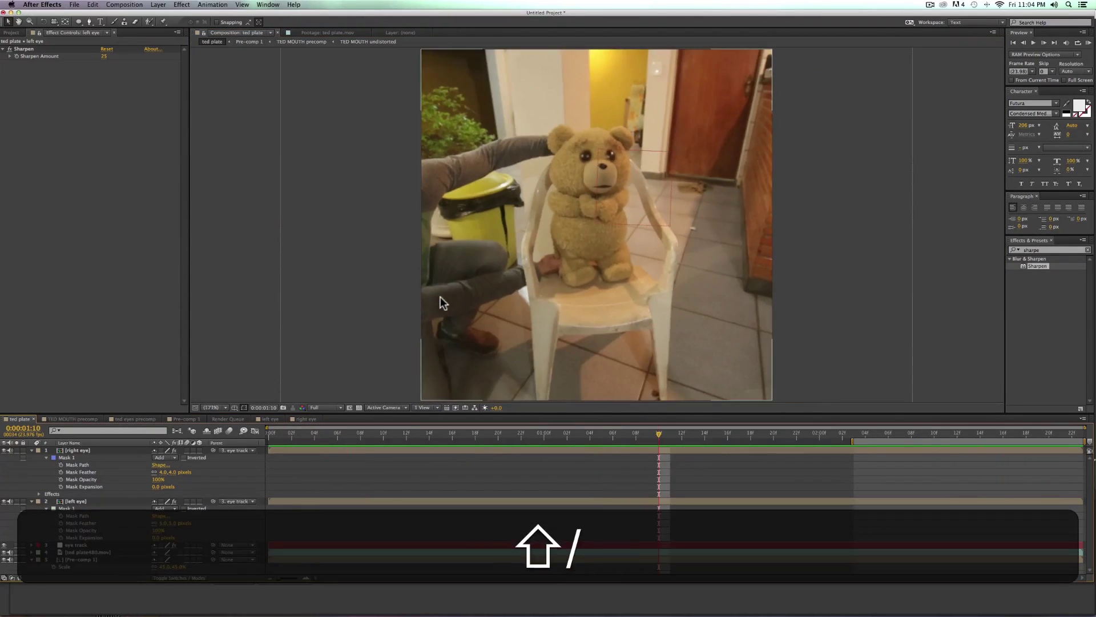
# - Hide the ted plate480.mov layer and open the Pre-comp 1 composition
pyautogui.click(81, 559)
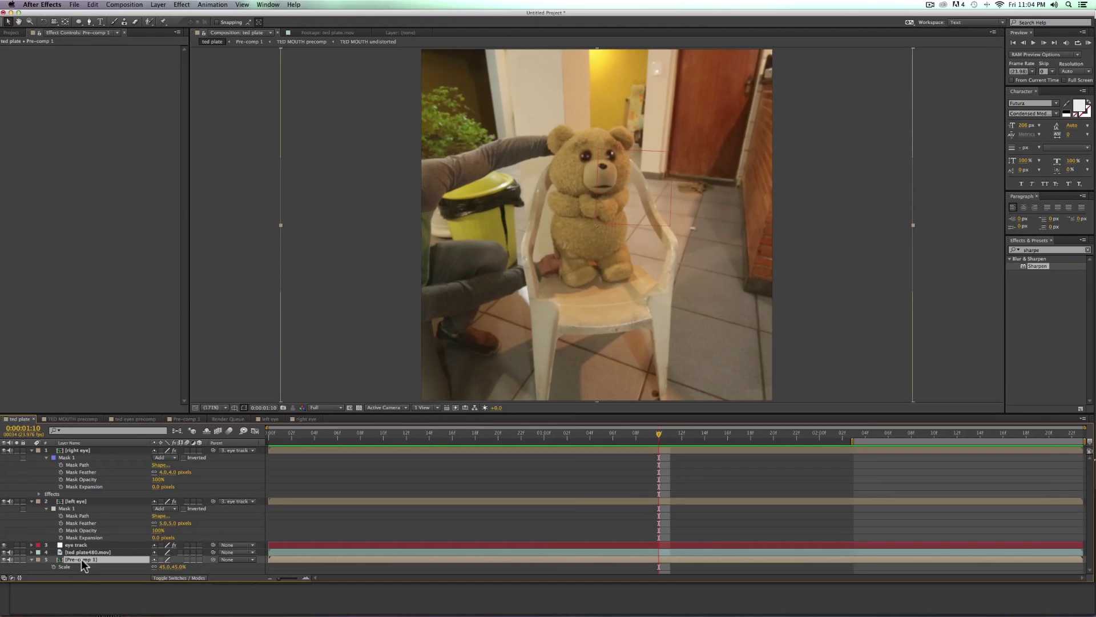
pyautogui.click(81, 552)
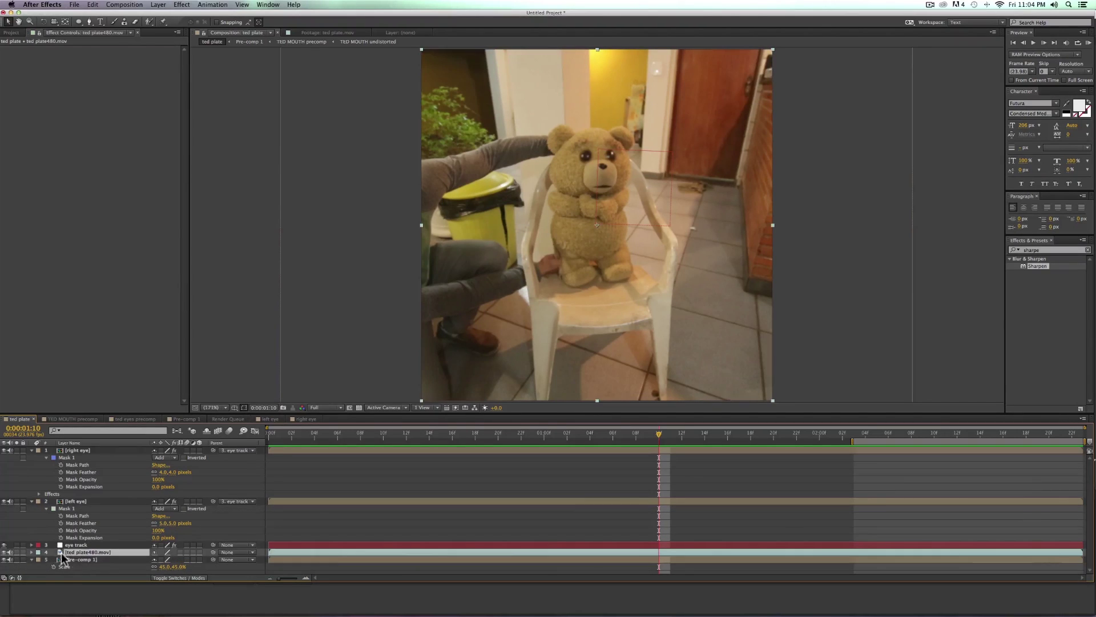
pyautogui.click(5, 552)
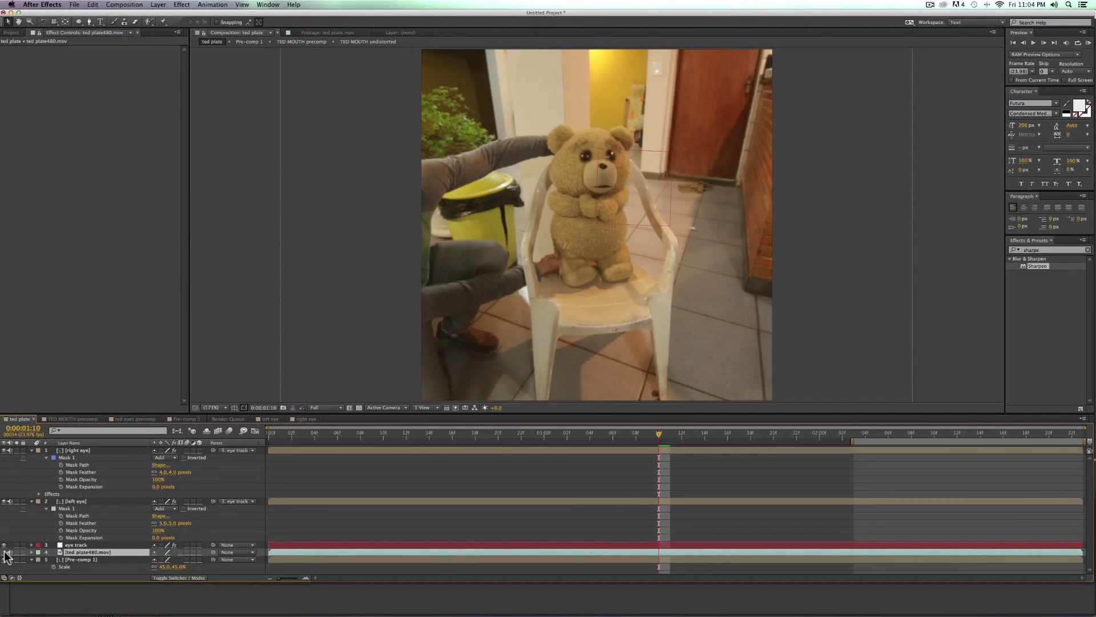
pyautogui.doubleClick(86, 558)
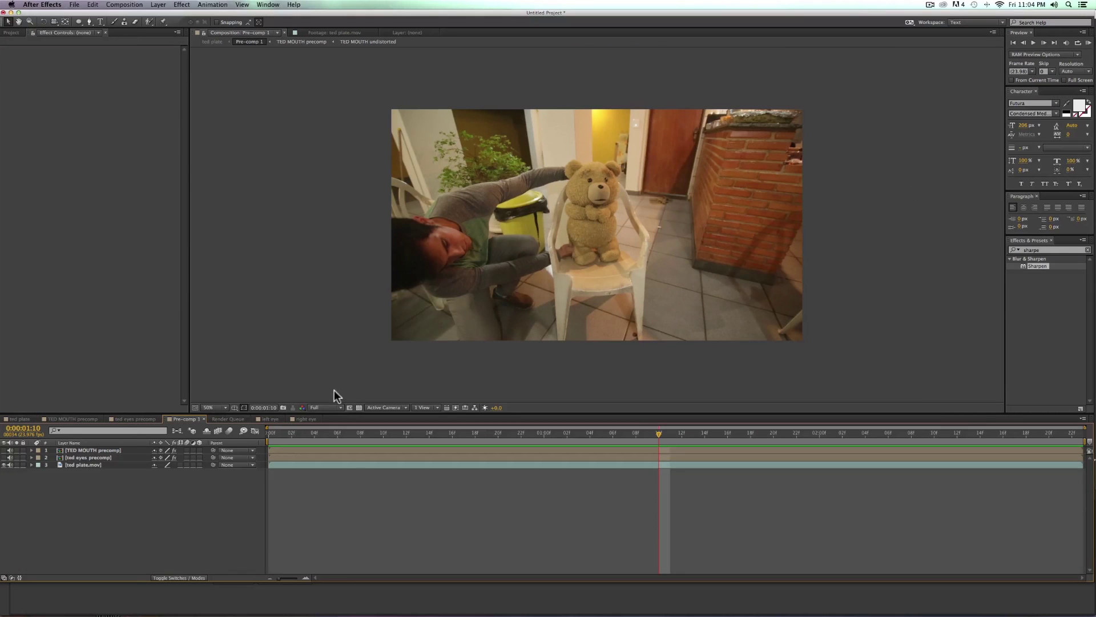
# - Switch the TED MOUTH precomp layer back on and return to the ted plate comp
pyautogui.click(92, 450)
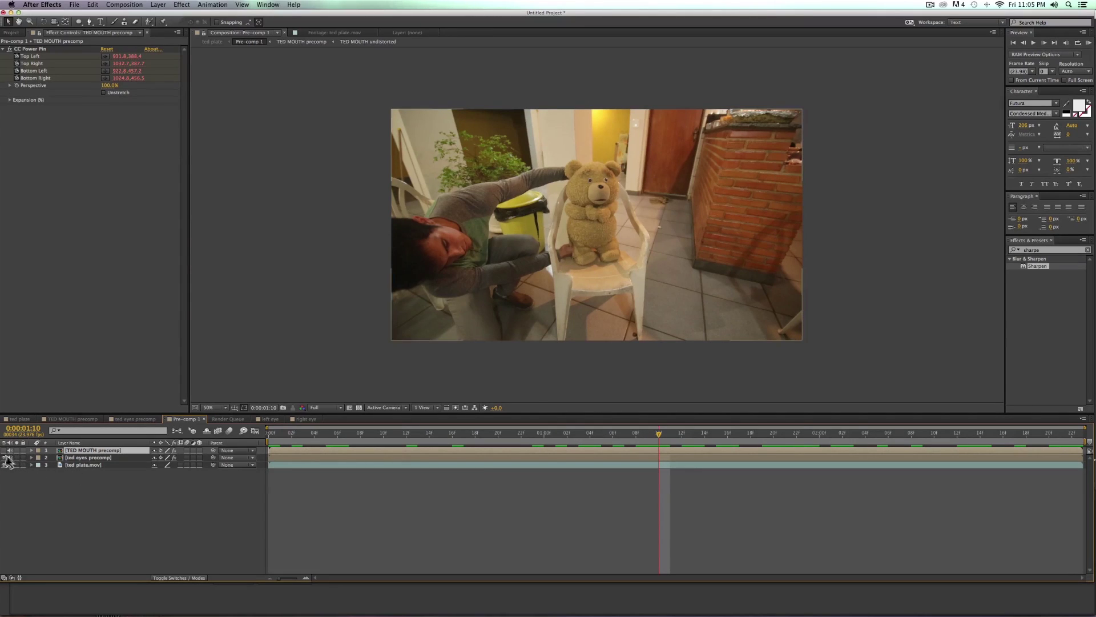
pyautogui.click(55, 497)
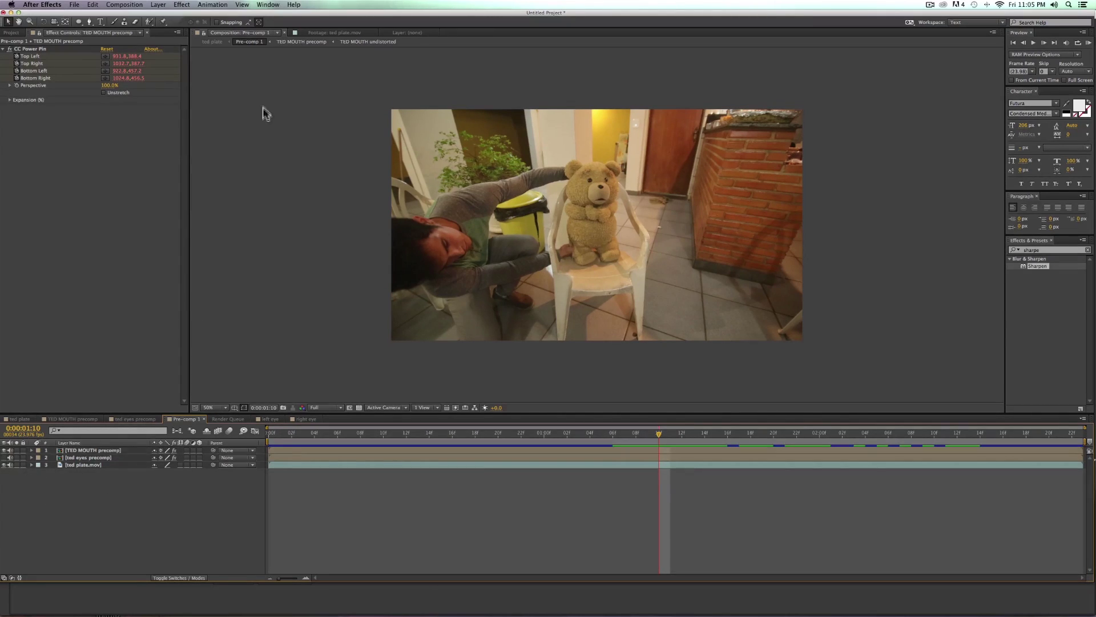
pyautogui.click(213, 43)
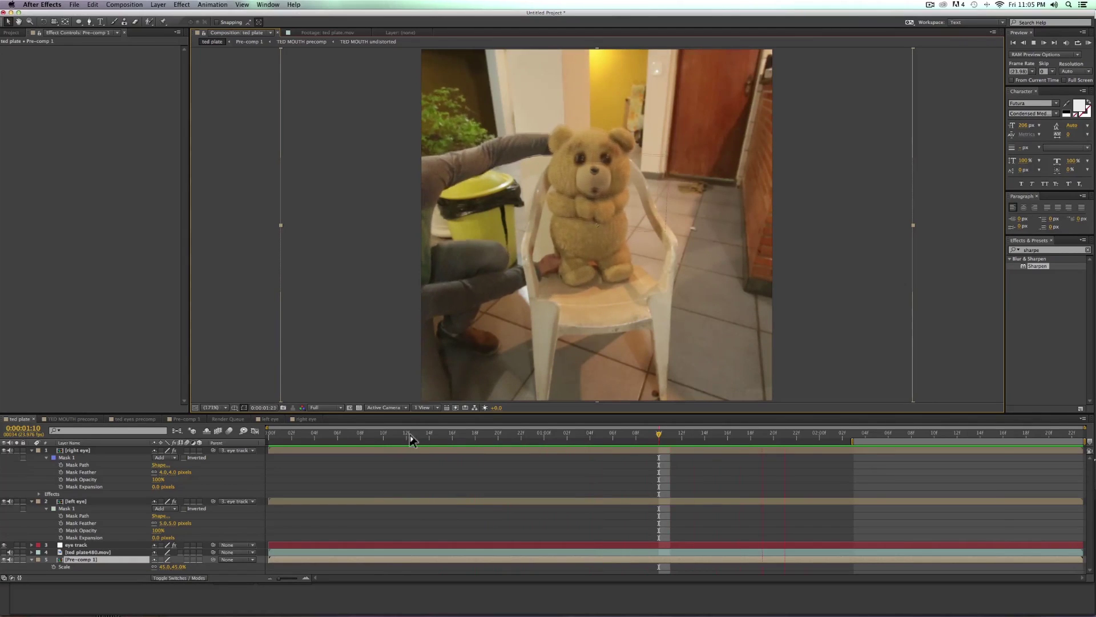
pyautogui.click(248, 43)
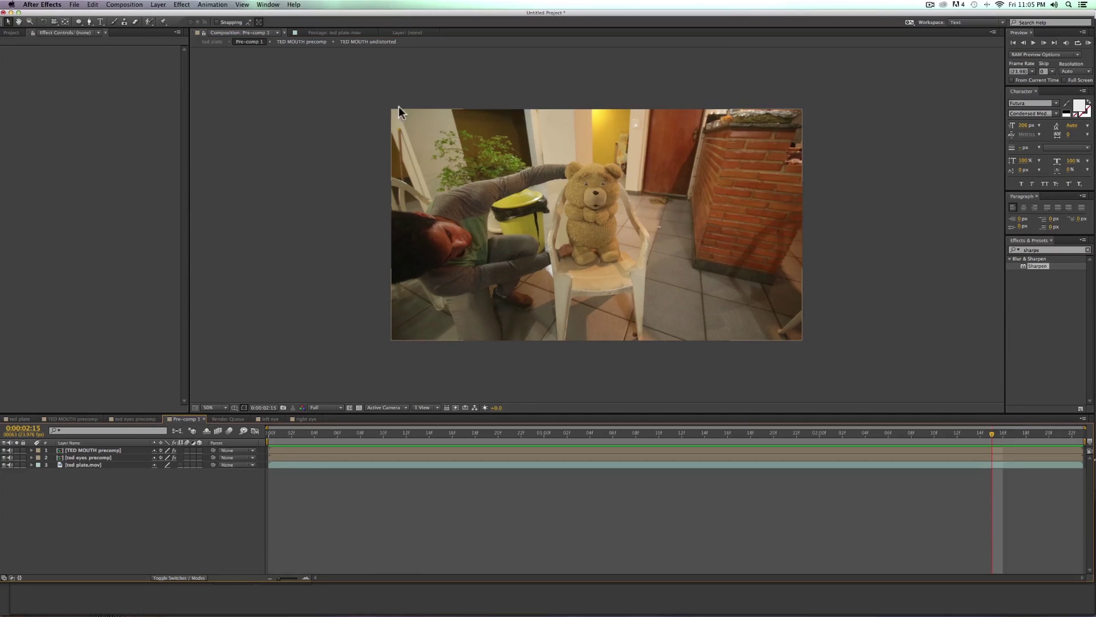
pyautogui.click(213, 41)
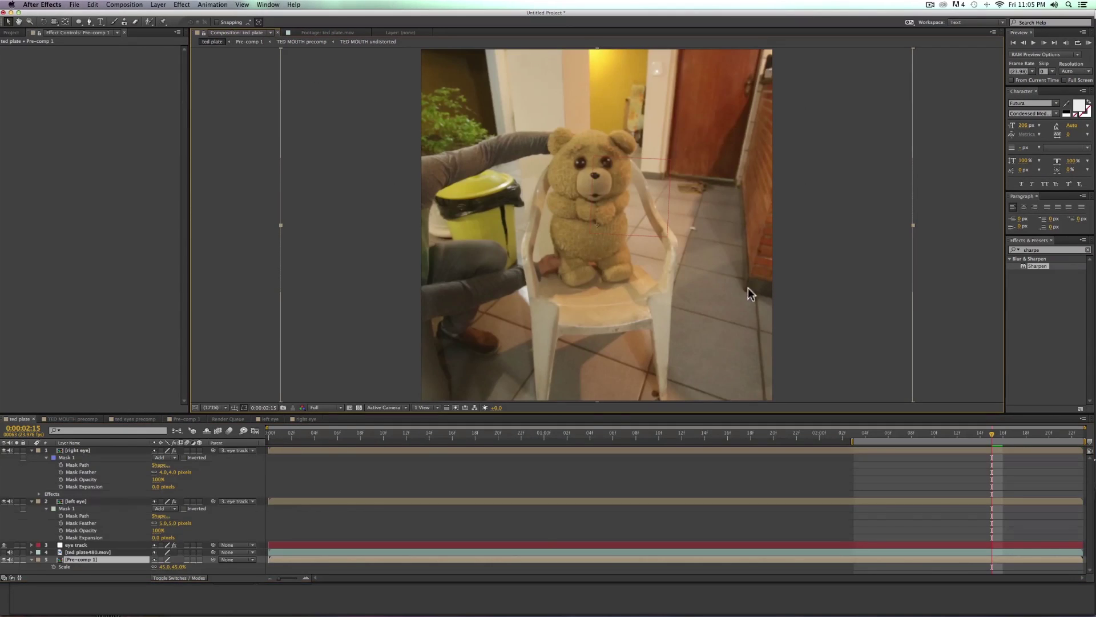
pyautogui.press('space')
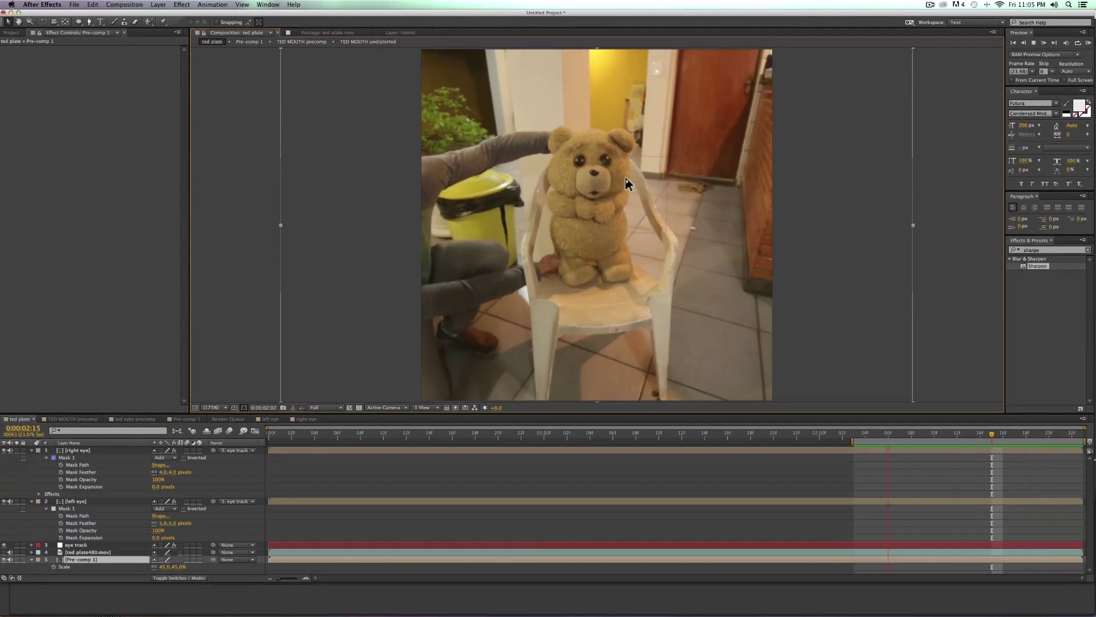
pyautogui.press('space')
pyautogui.click(660, 434)
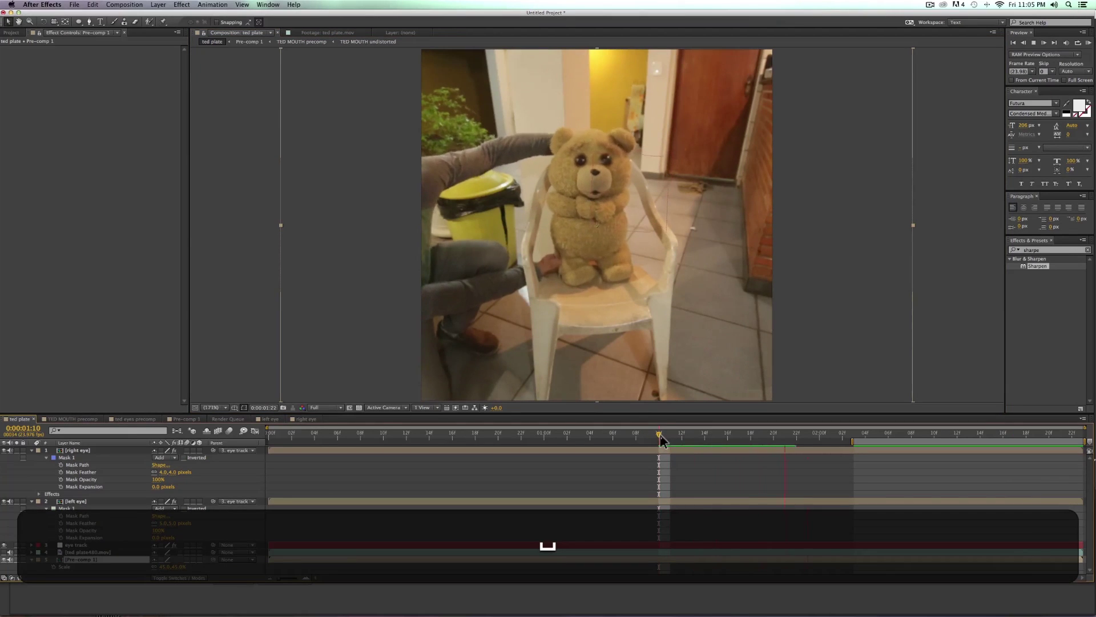
pyautogui.press('space')
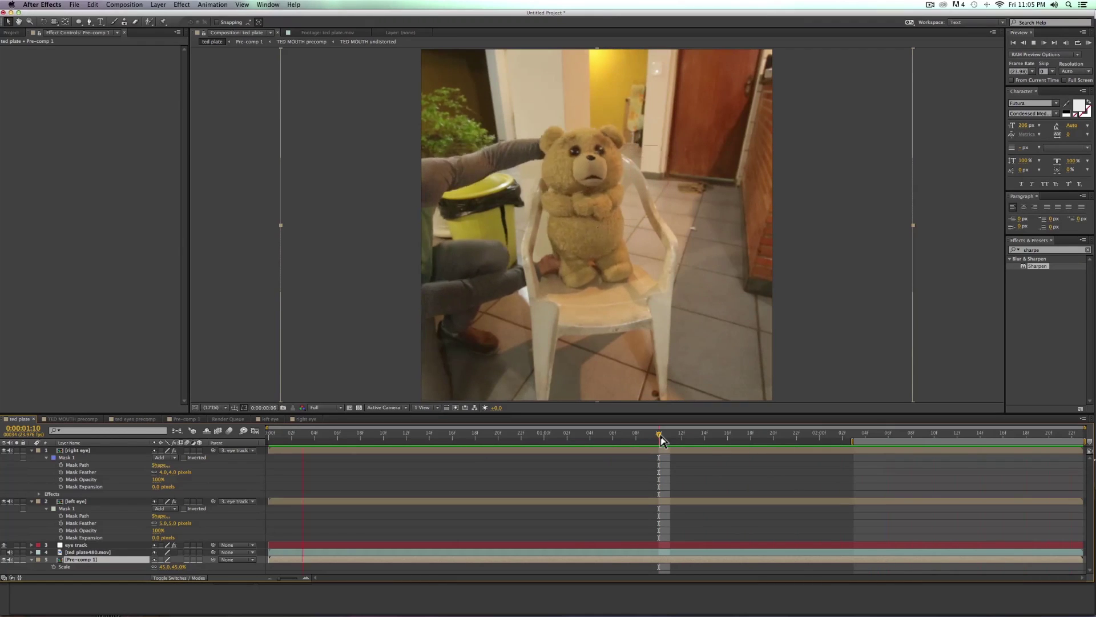
pyautogui.press('space')
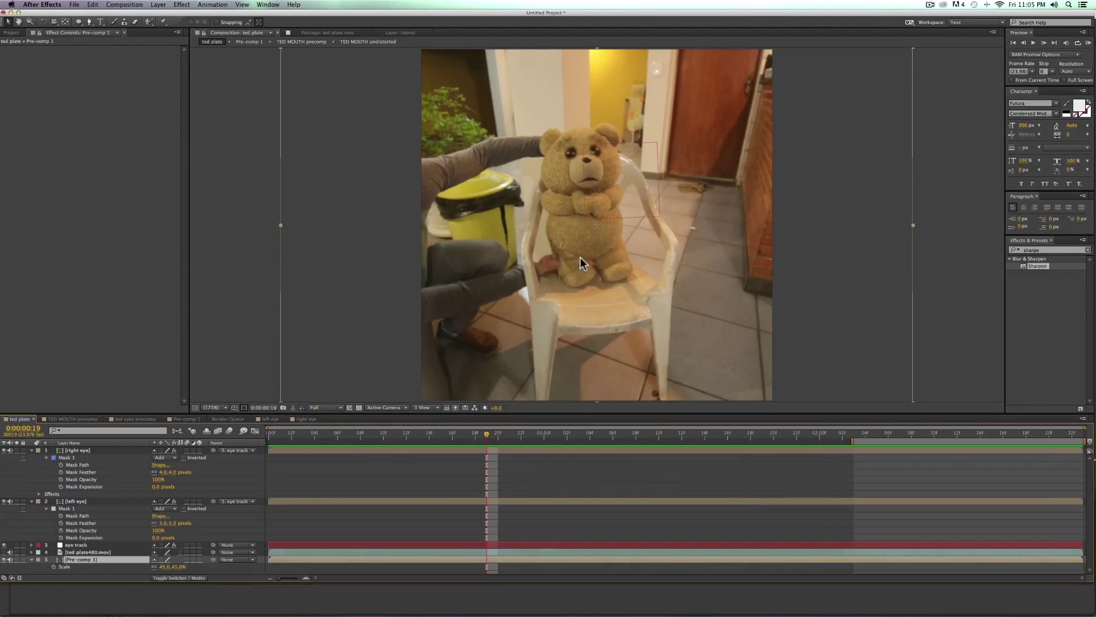